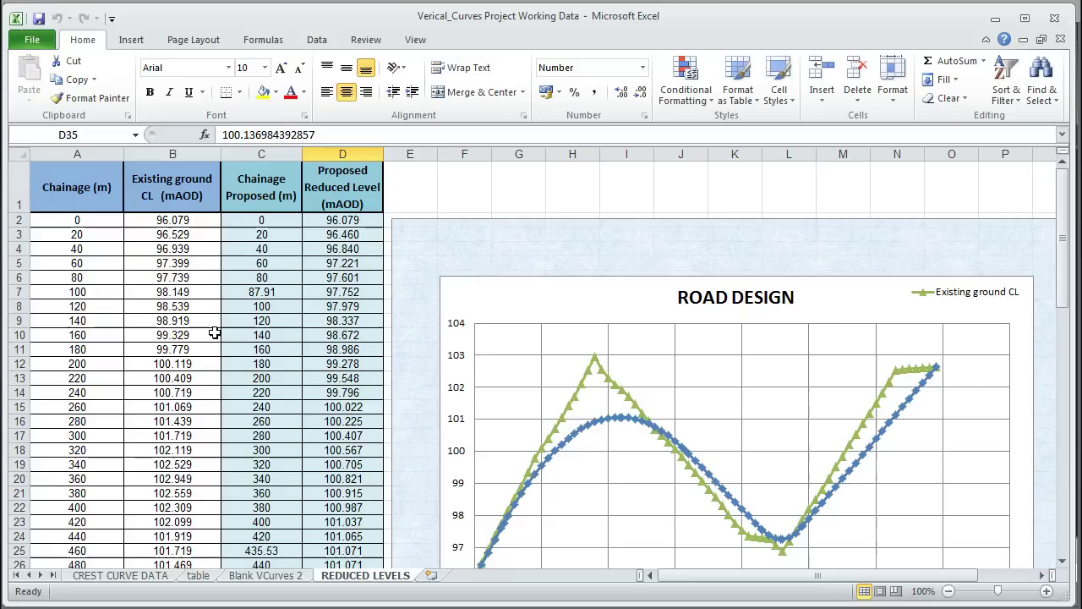
Step: Copy the table A1:D77 and paste it at A1 of a new worksheet, Sheet1
drag(52, 173, 324, 541)
click(94, 80)
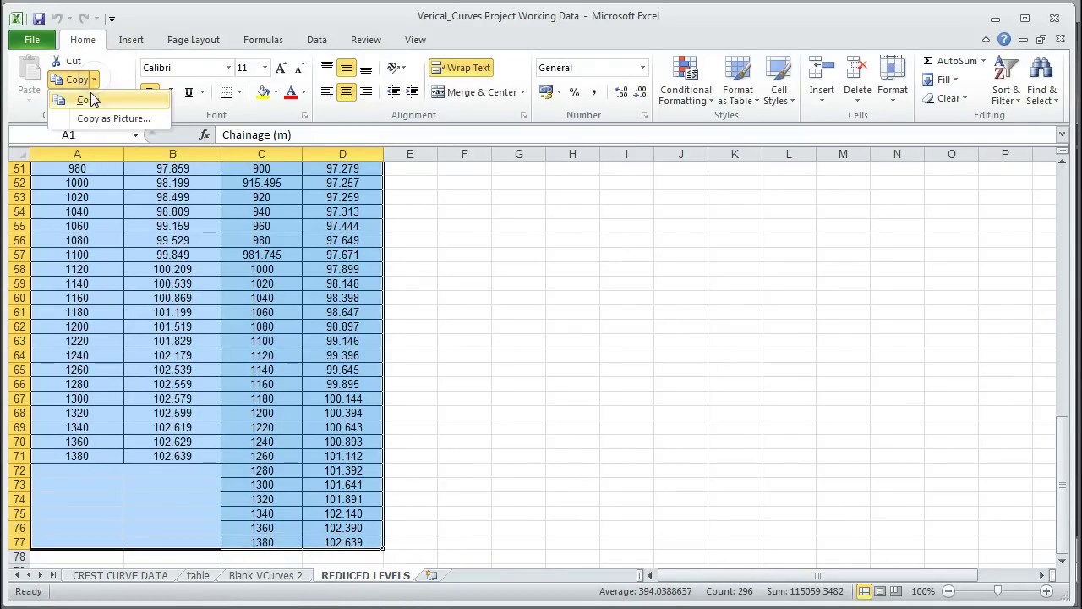
click(89, 100)
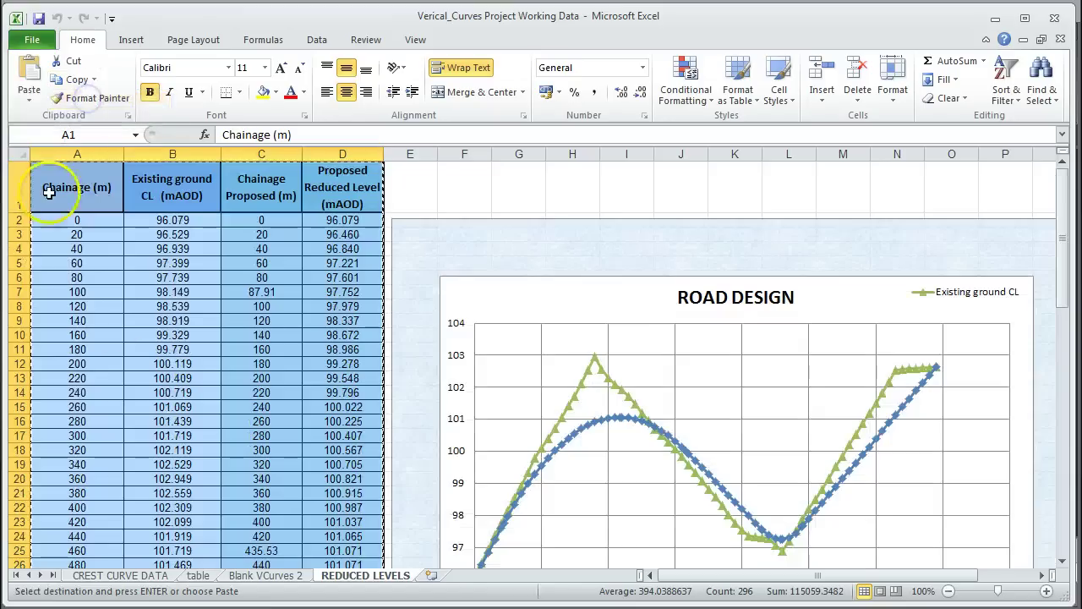
click(432, 576)
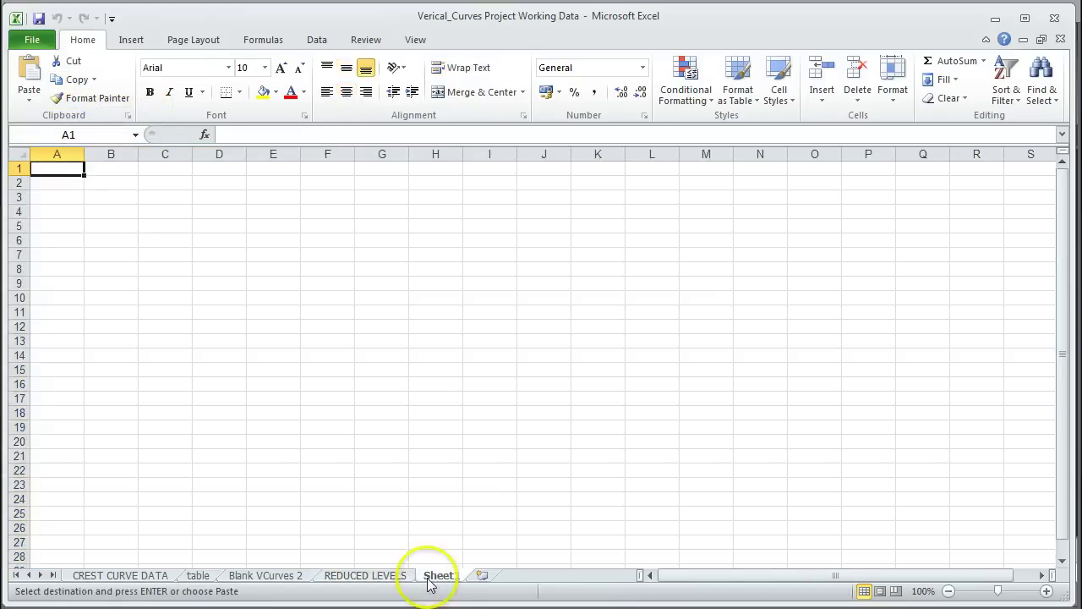
click(93, 79)
click(61, 168)
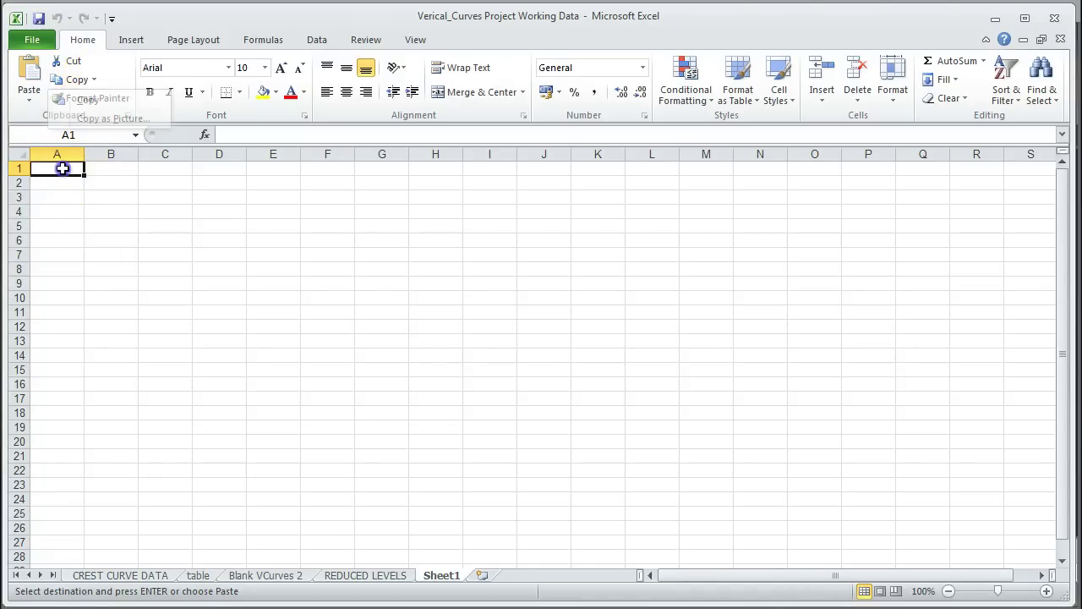
right_click(62, 168)
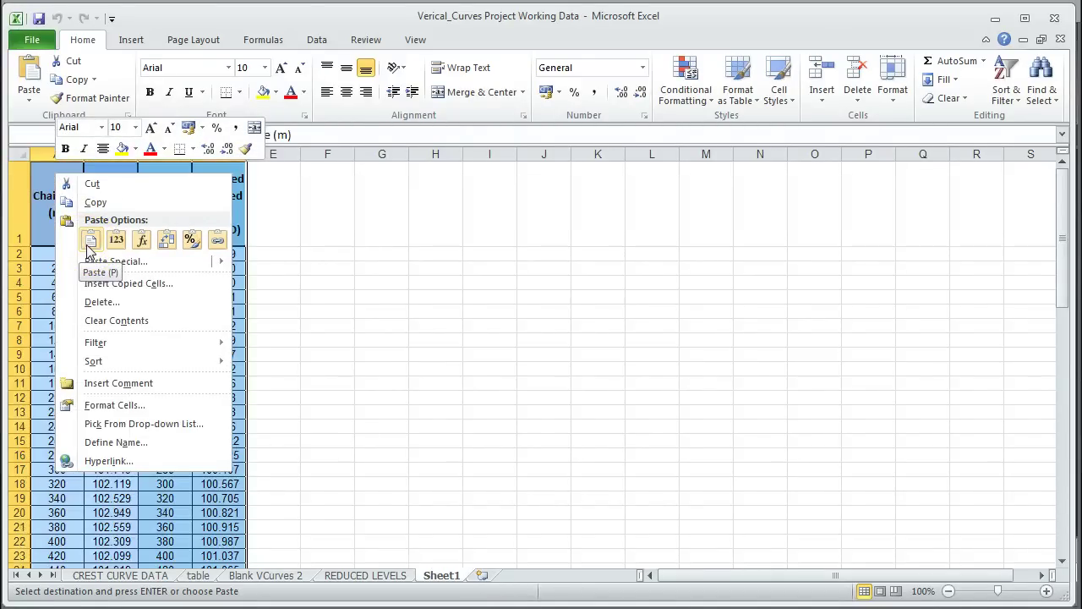
click(89, 242)
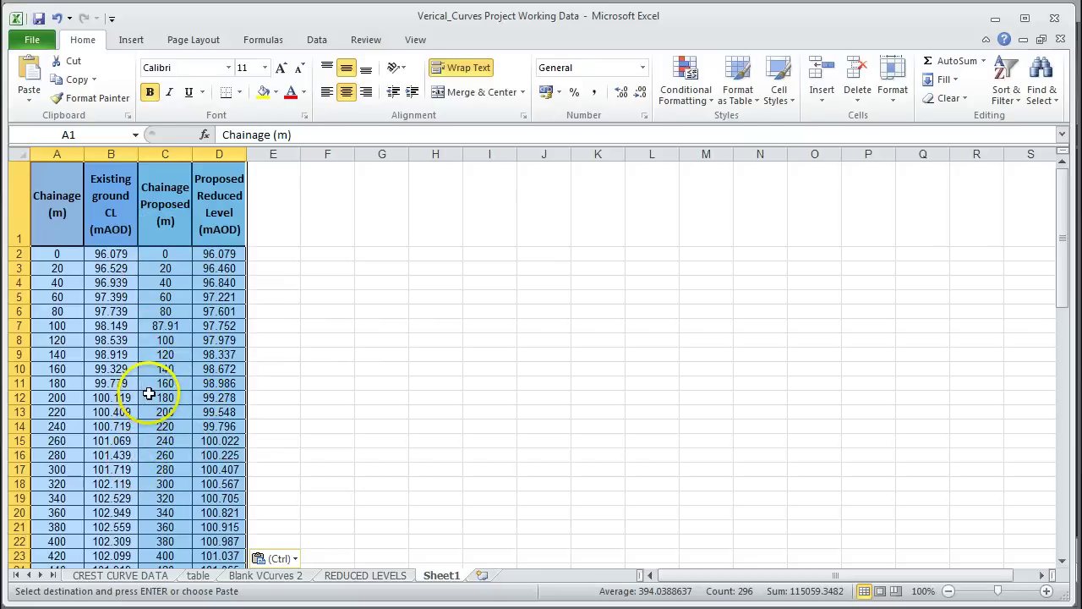
Step: Delete chainage 87.91 and its level from C7:D7, shifting cells up
key(Escape)
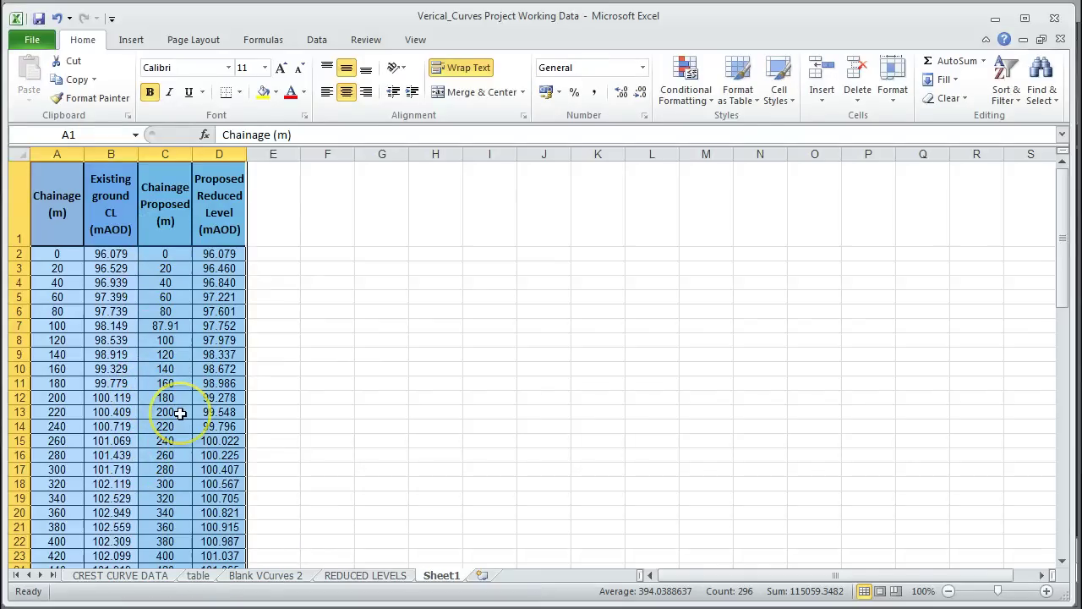
scroll(148, 356, down, 20)
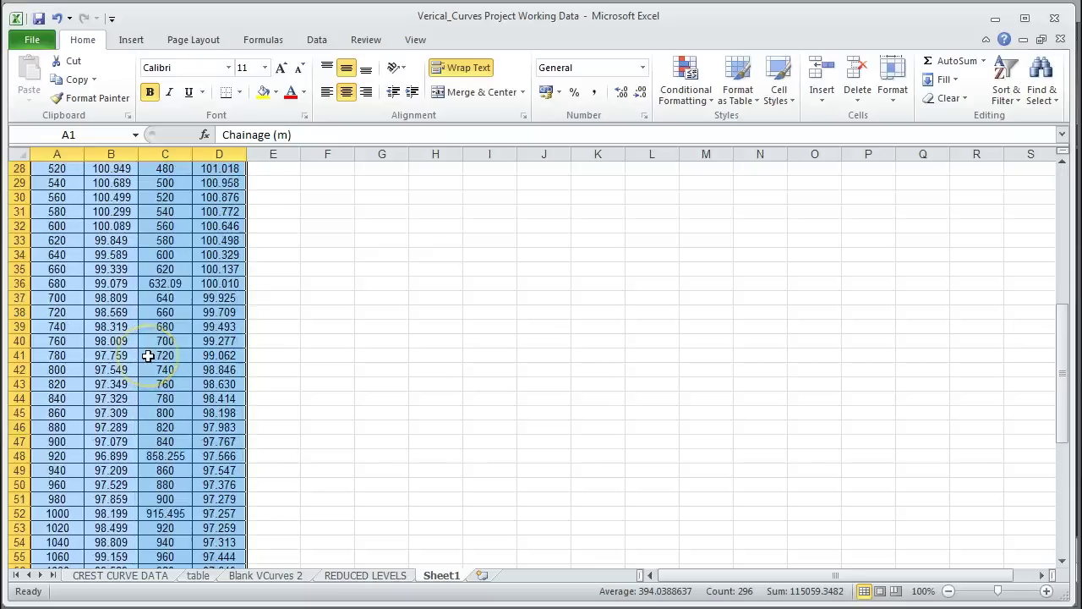
scroll(147, 368, up, 7)
scroll(147, 368, up, 13)
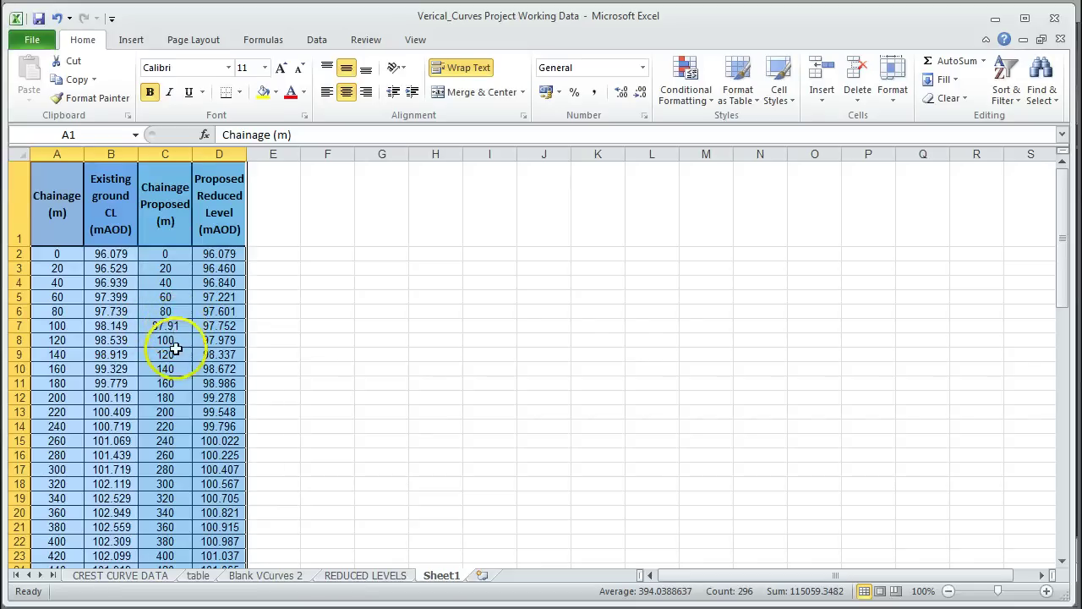
scroll(170, 462, down, 1)
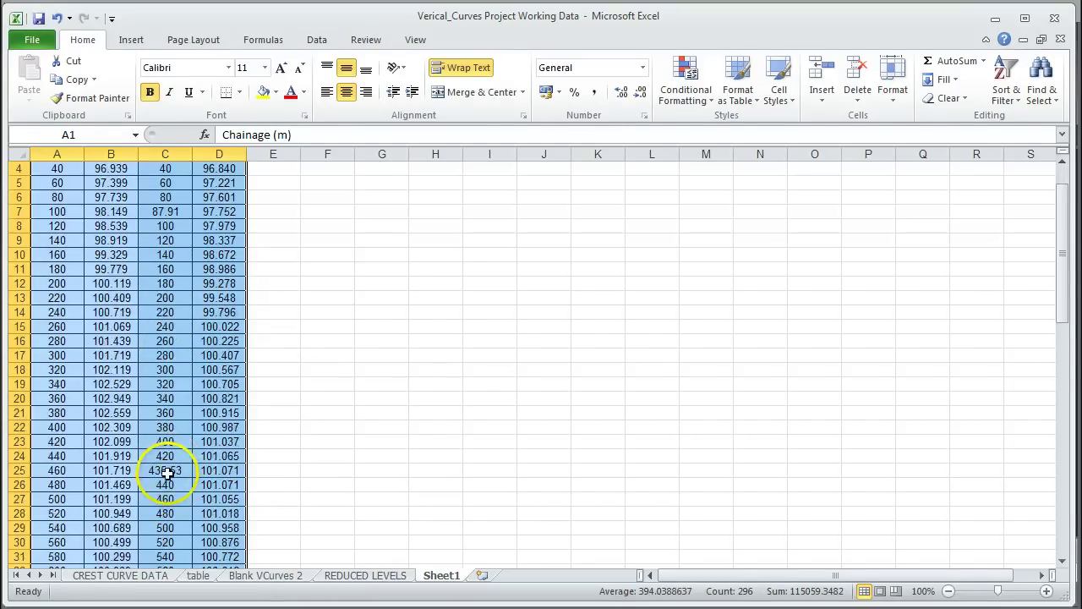
scroll(168, 370, up, 1)
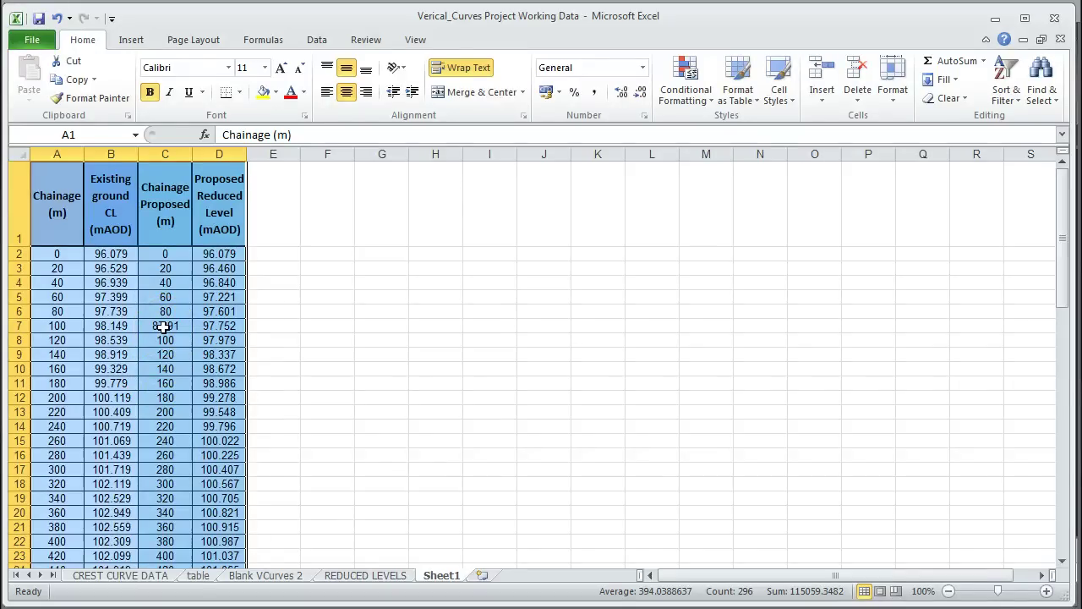
drag(160, 326, 210, 326)
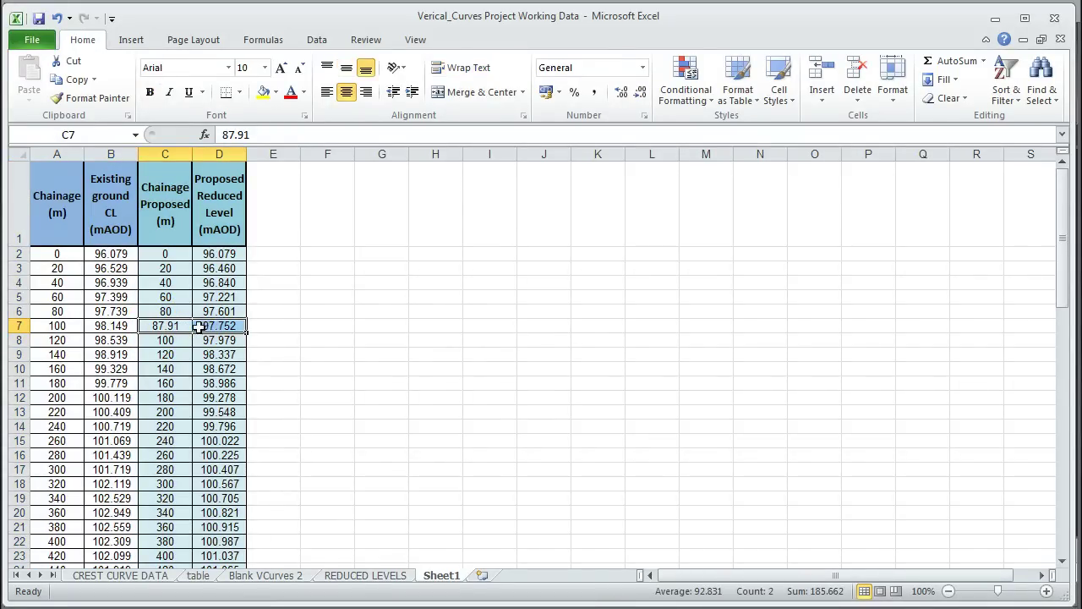
right_click(182, 328)
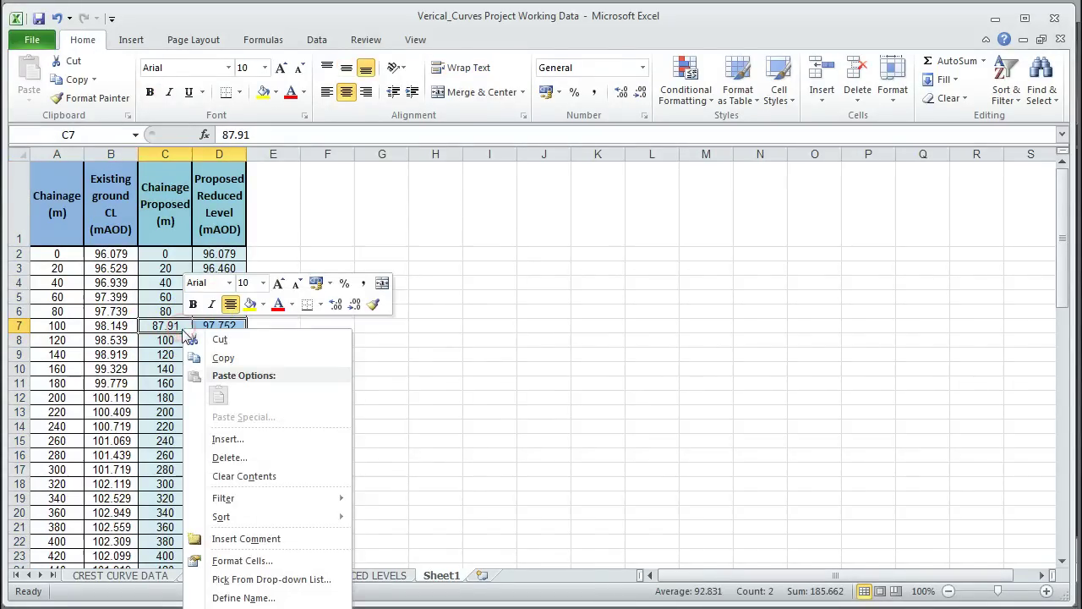
click(224, 459)
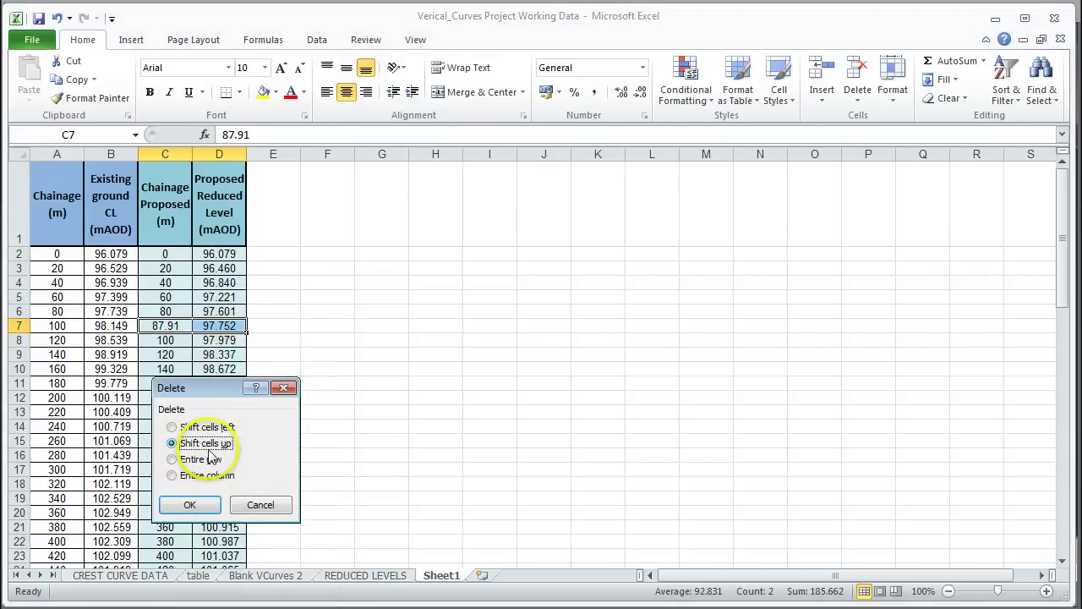
click(191, 505)
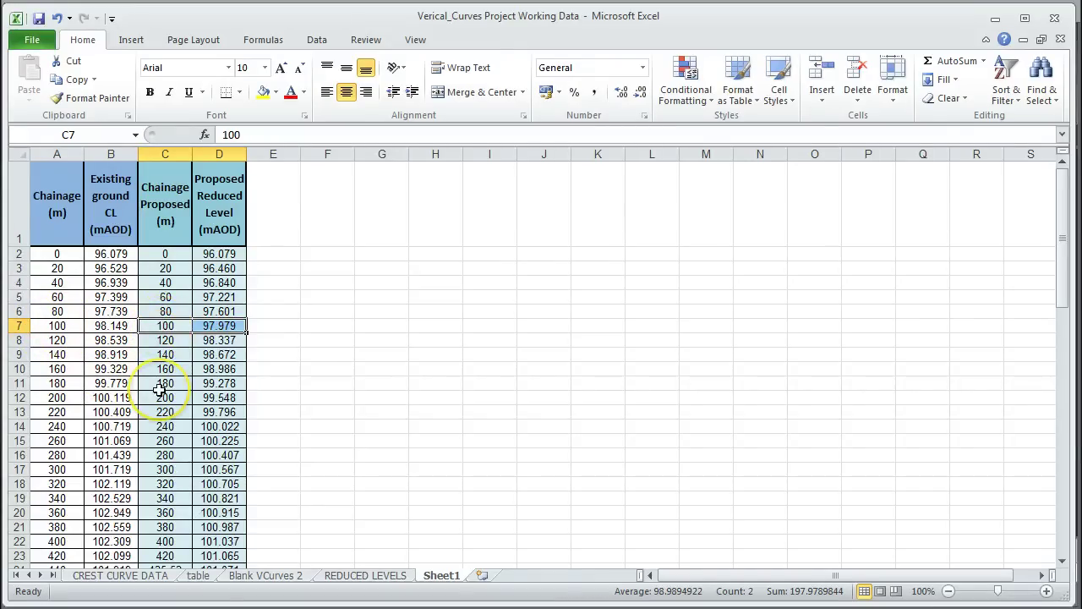
Step: Delete chainages 435.53 and 632.09 with their levels, shifting cells up
scroll(160, 389, down, 1)
scroll(160, 389, down, 1)
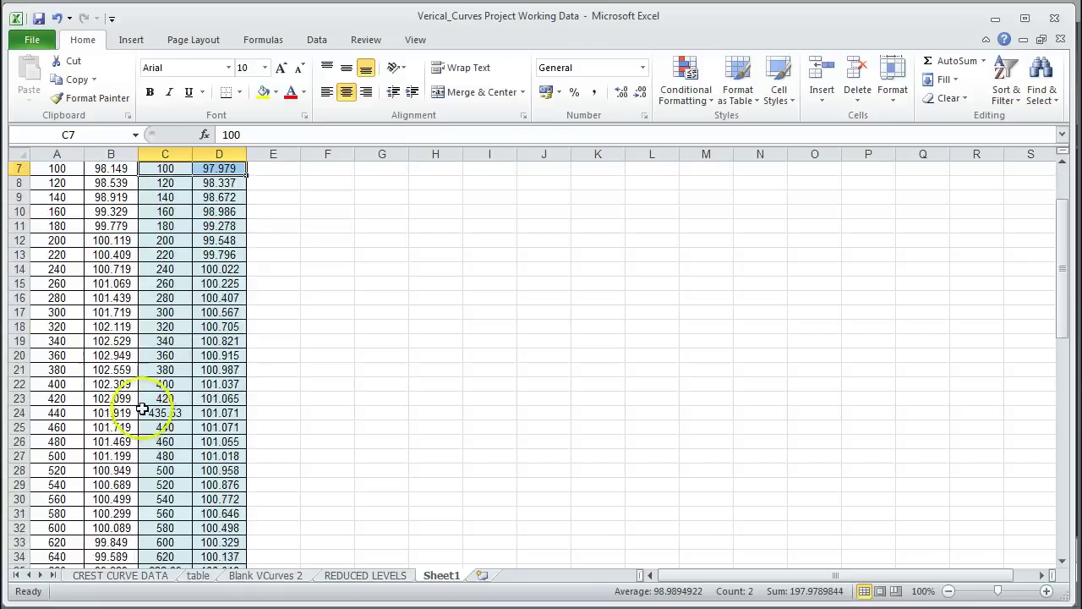
drag(162, 412, 213, 412)
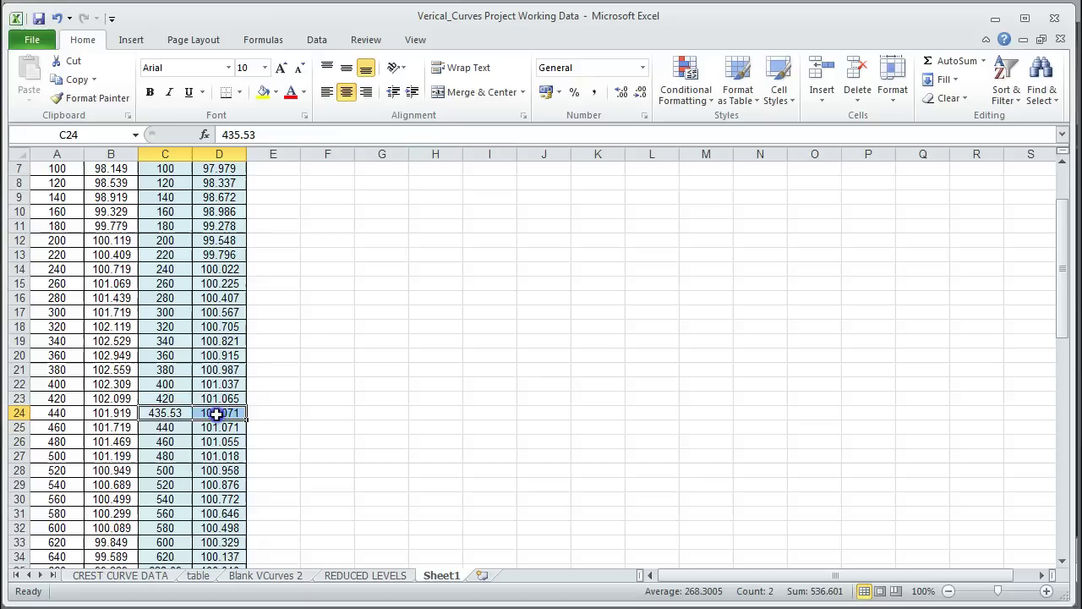
right_click(159, 414)
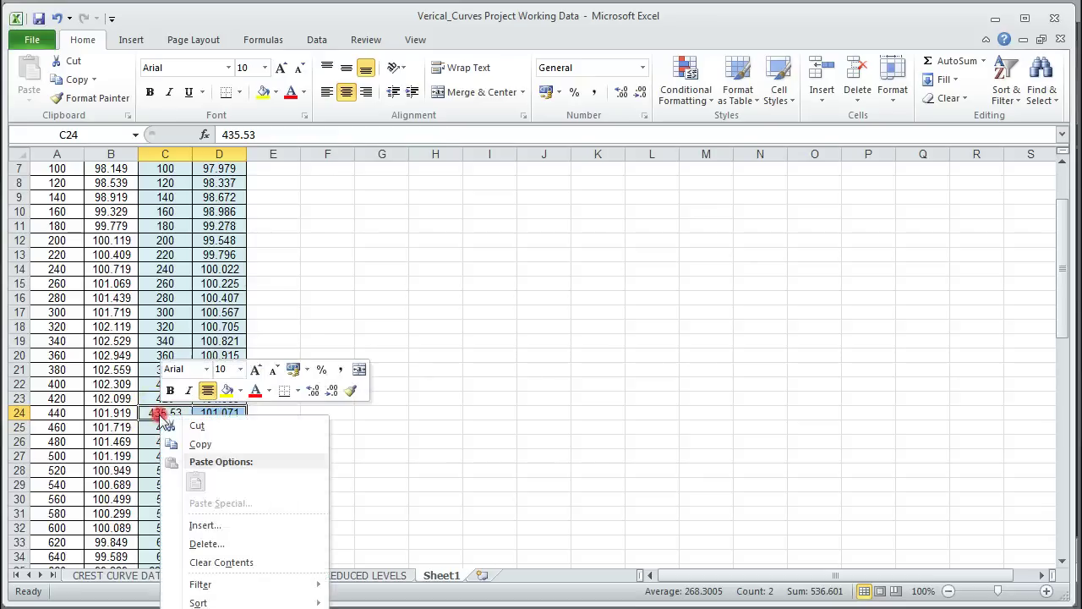
click(206, 544)
click(161, 589)
scroll(161, 429, down, 2)
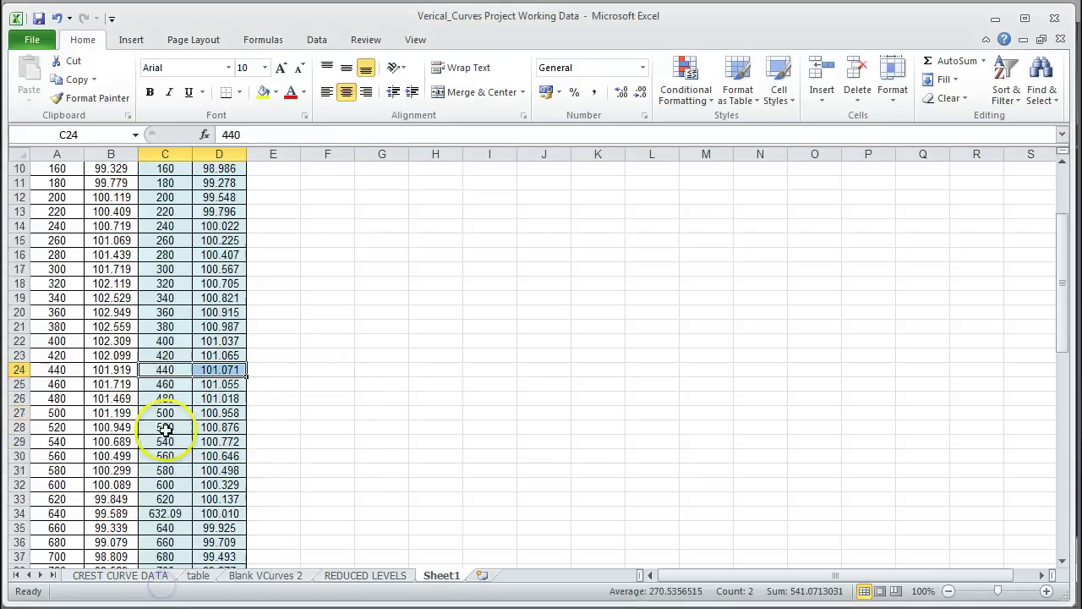
click(169, 470)
drag(198, 475, 212, 473)
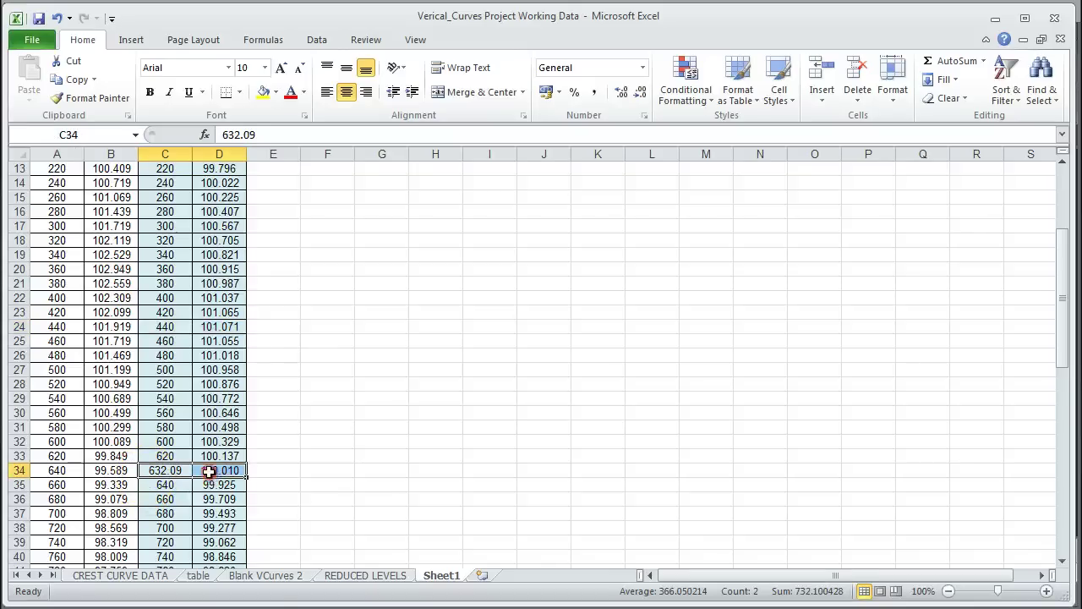
right_click(212, 475)
click(253, 302)
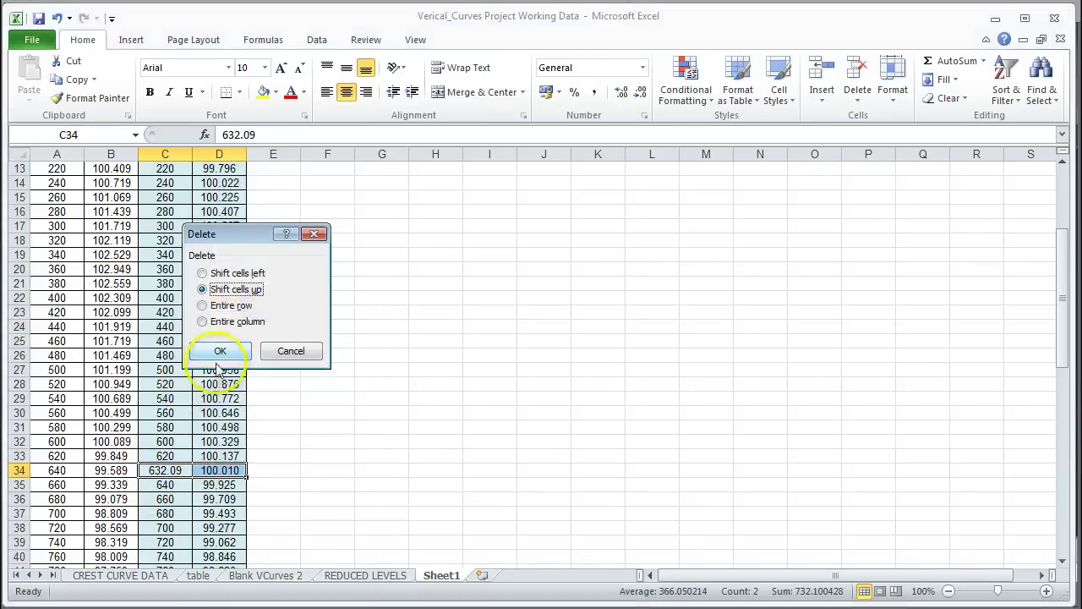
click(225, 350)
Step: Delete chainages 858.255, 915.495 and 981.745 with their levels, shifting cells up
scroll(166, 394, down, 4)
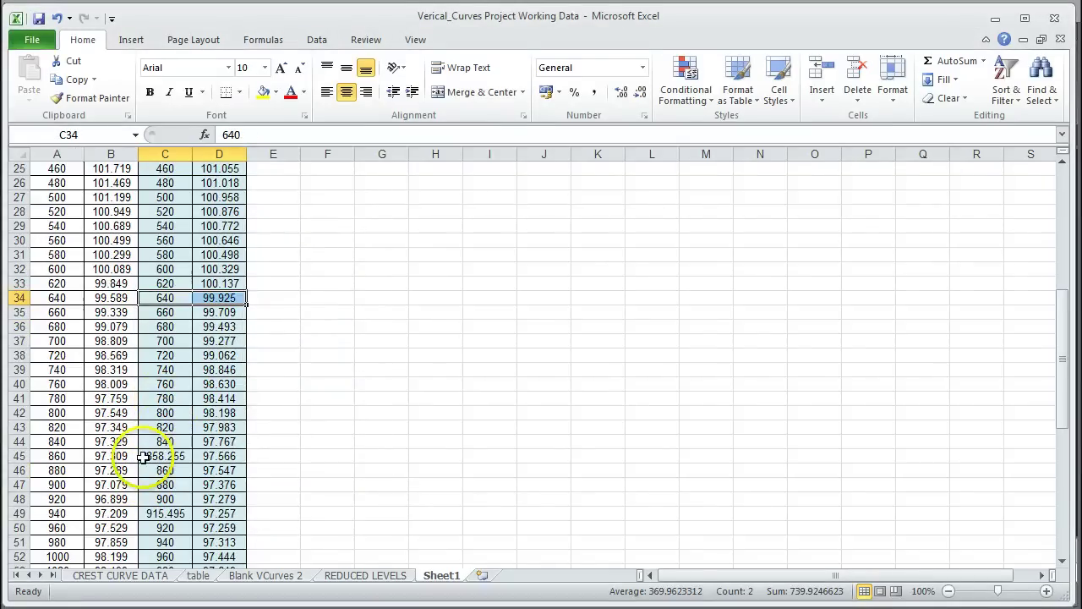
drag(181, 456, 201, 457)
right_click(184, 461)
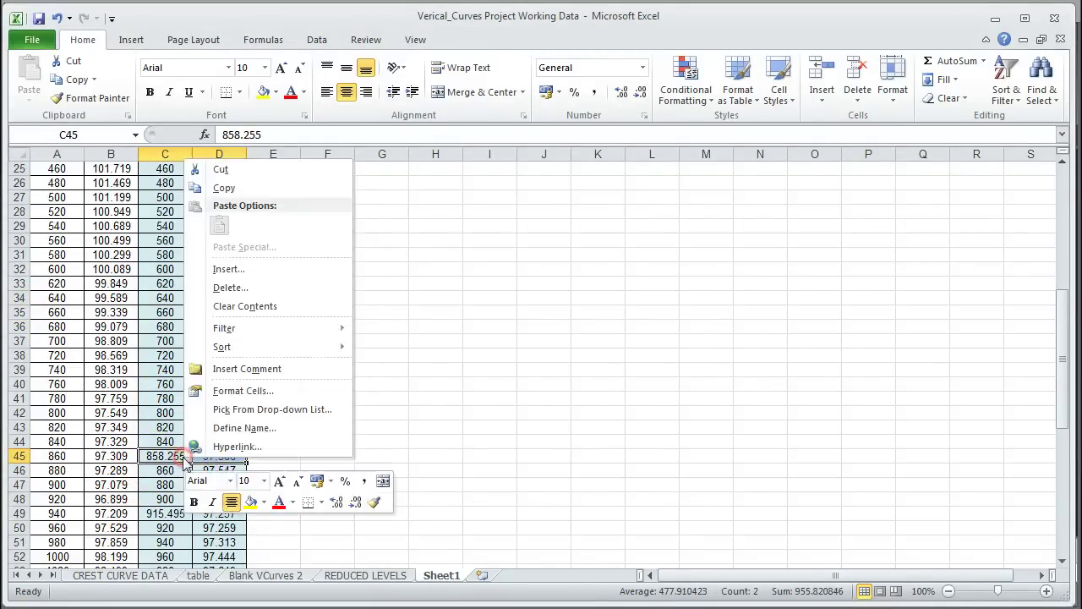
click(230, 288)
click(197, 336)
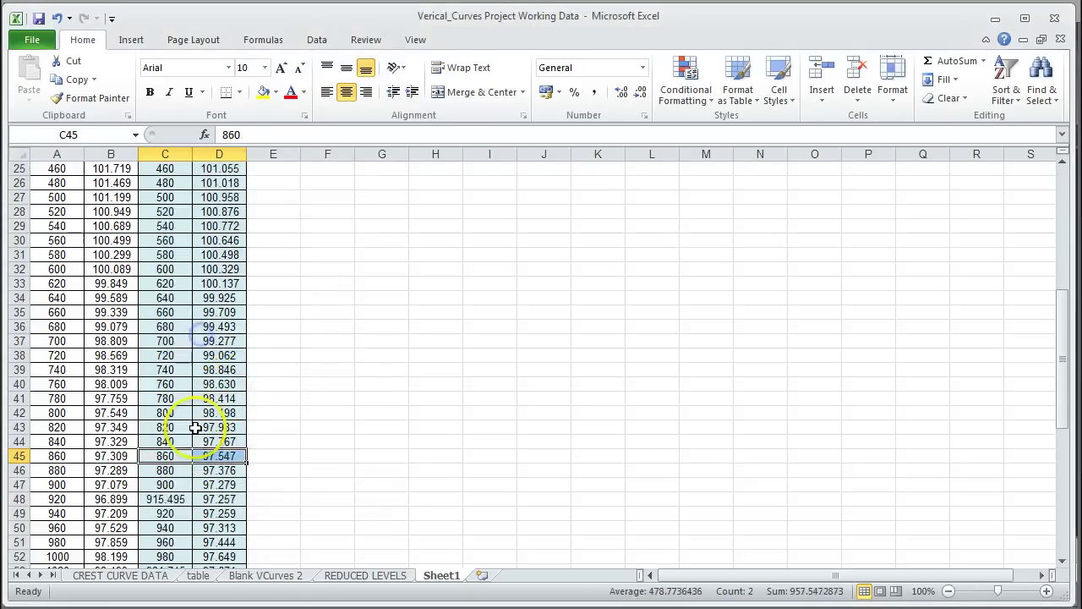
scroll(167, 414, down, 2)
drag(155, 414, 207, 413)
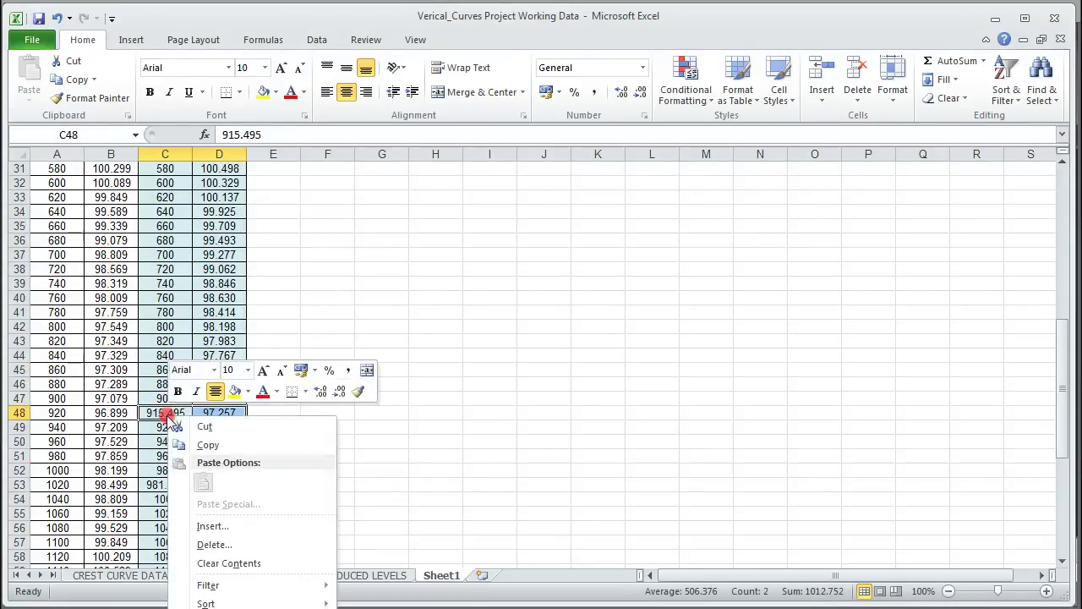
right_click(169, 416)
click(213, 546)
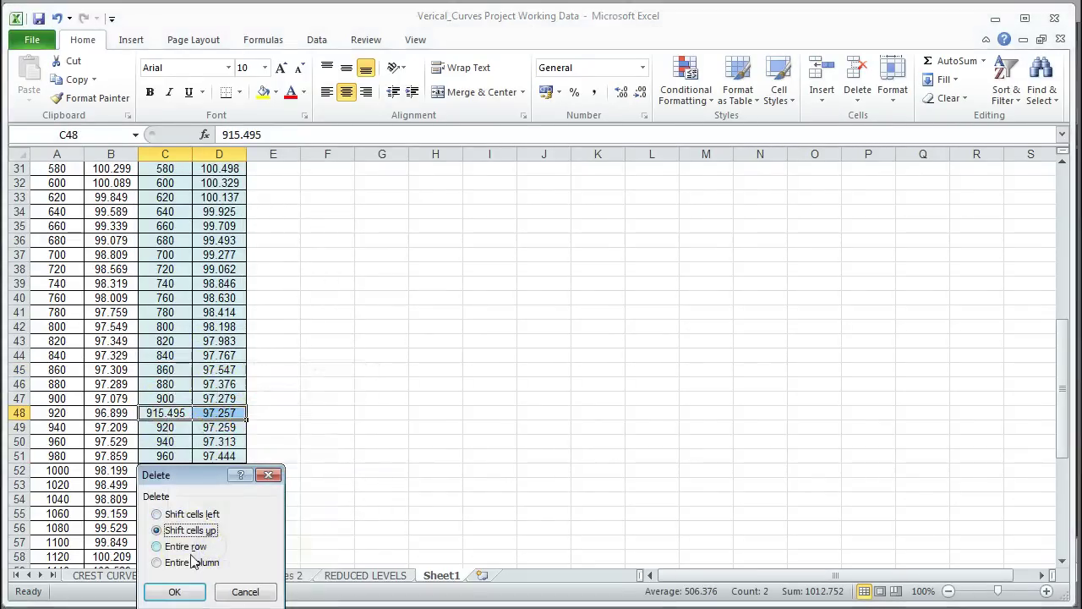
click(173, 591)
scroll(171, 551, down, 3)
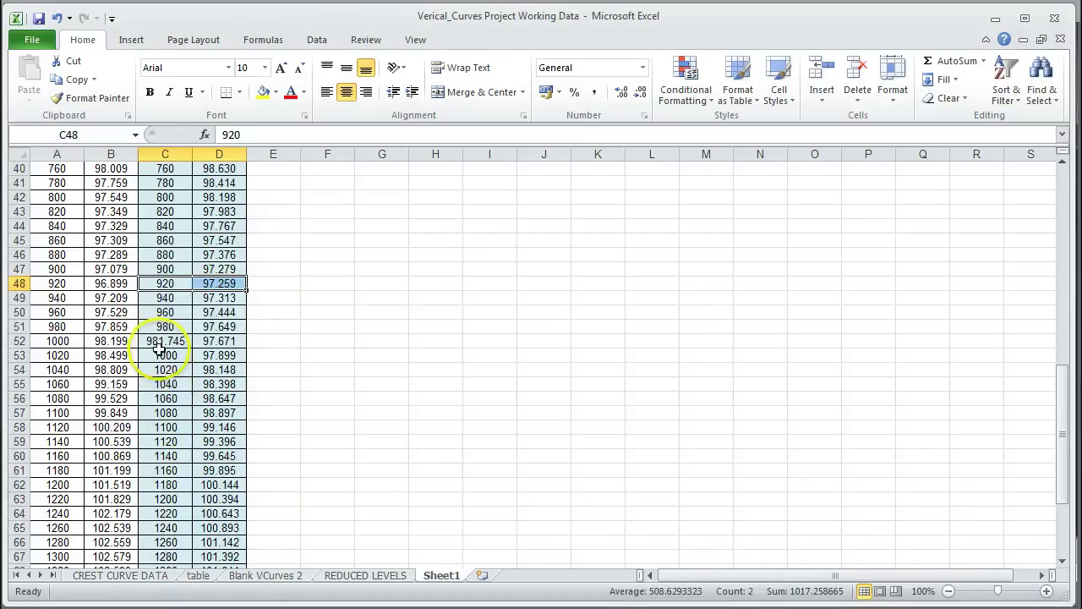
drag(160, 341, 198, 342)
right_click(185, 343)
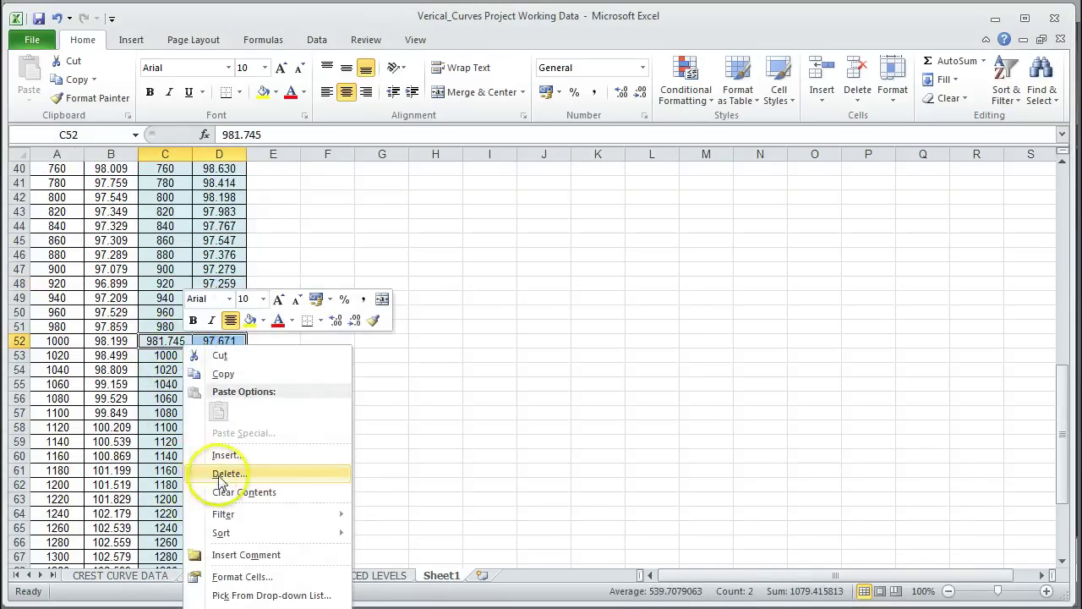
click(191, 472)
click(205, 526)
scroll(177, 423, down, 3)
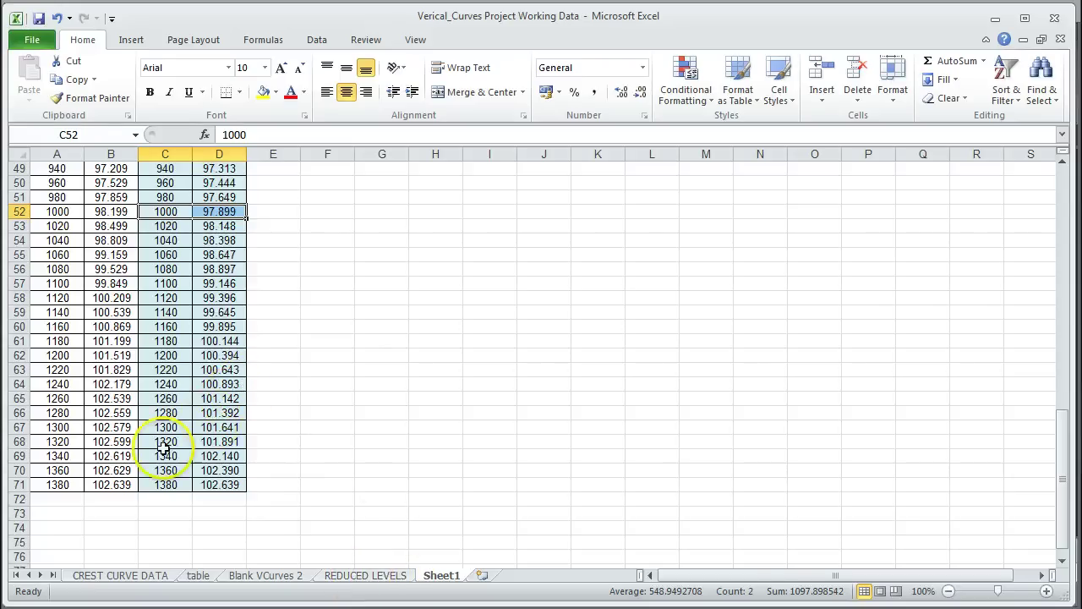
Step: Delete column C (Chainage Proposed) and check the last levels in B71 and C71
scroll(135, 488, up, 3)
scroll(136, 488, up, 13)
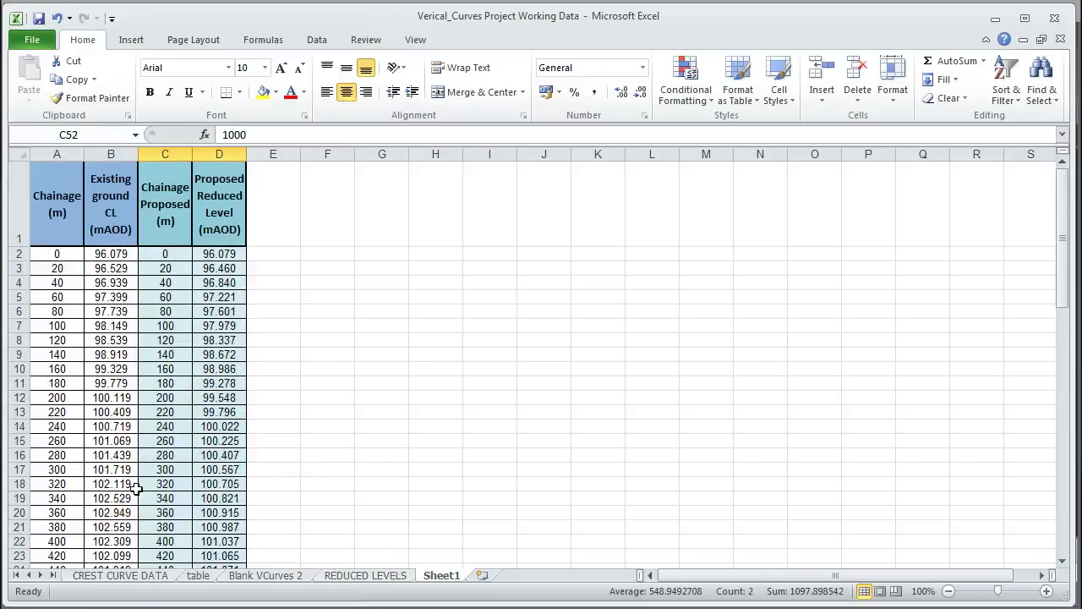
click(169, 153)
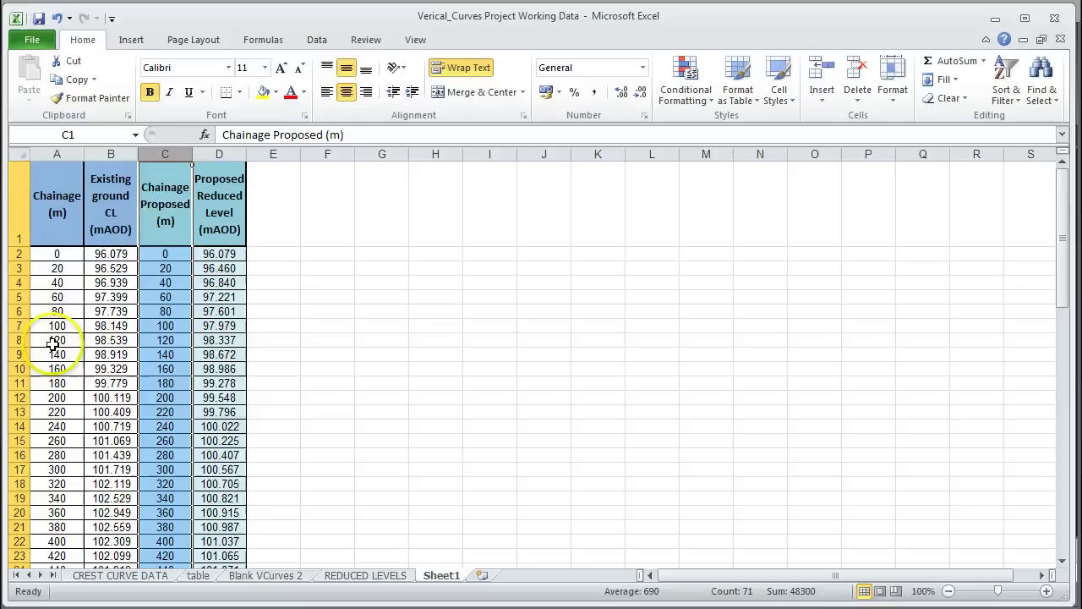
right_click(165, 161)
click(203, 288)
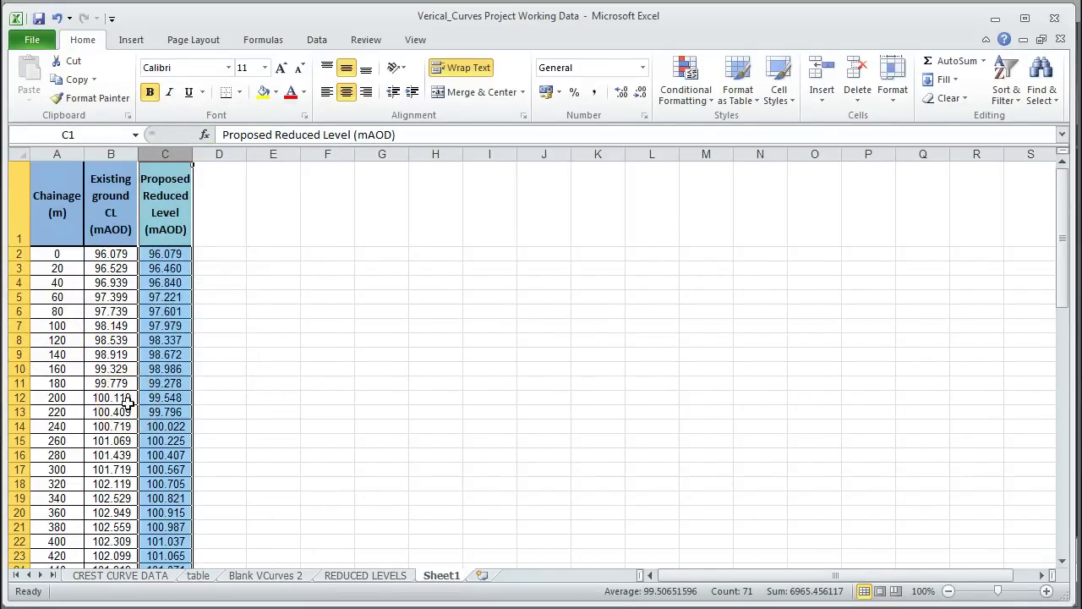
scroll(126, 403, down, 17)
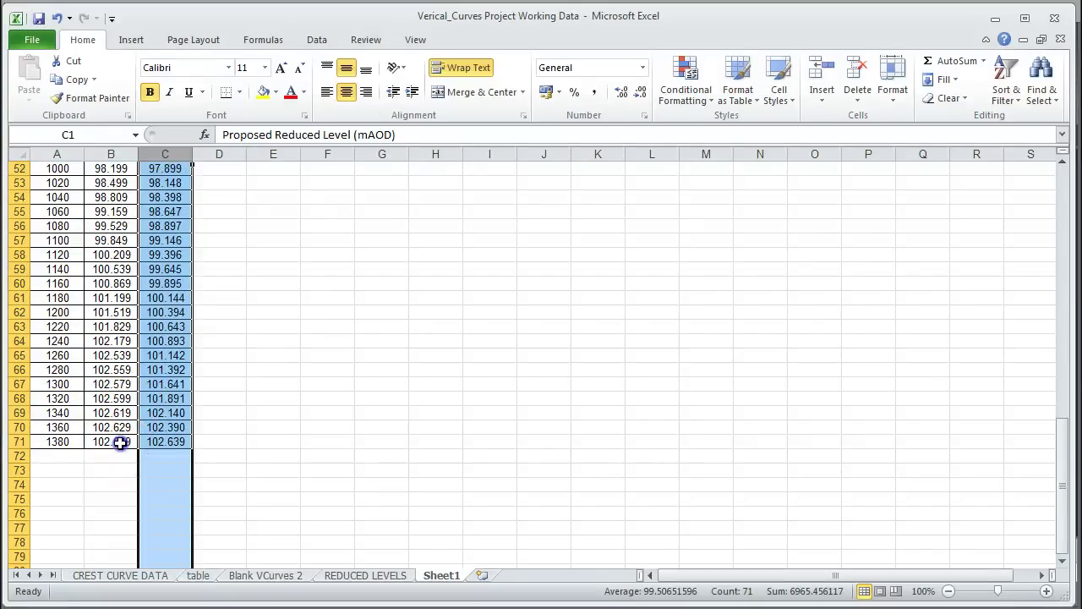
click(121, 441)
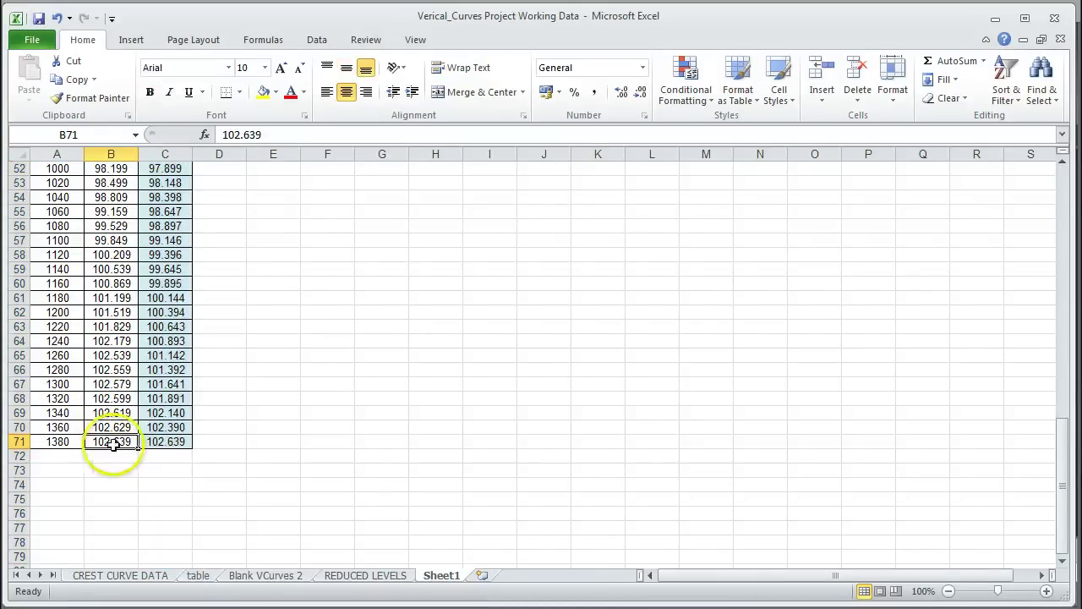
click(174, 442)
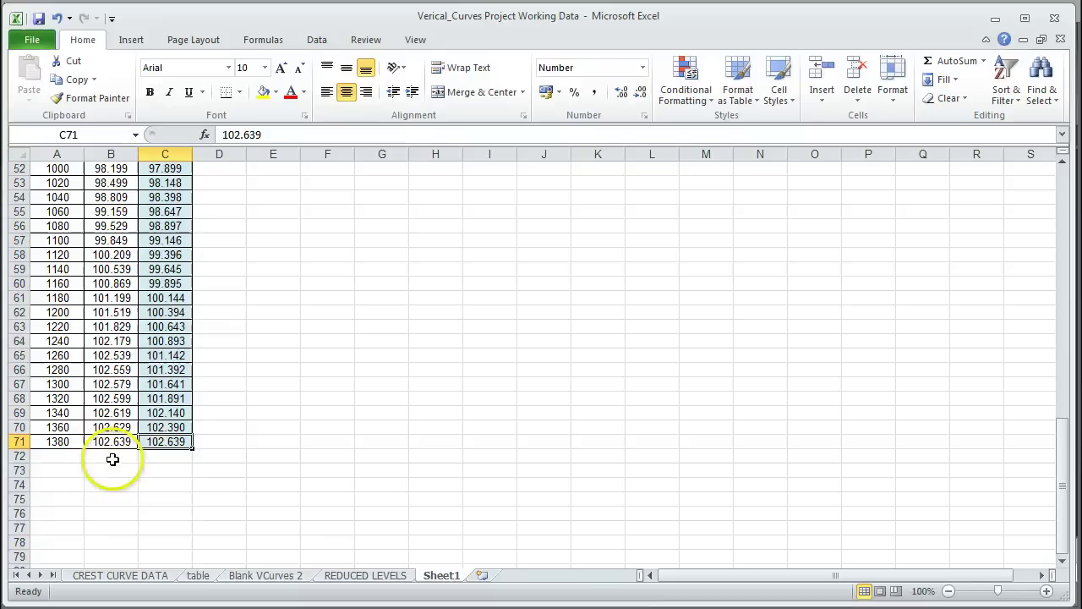
scroll(118, 456, up, 17)
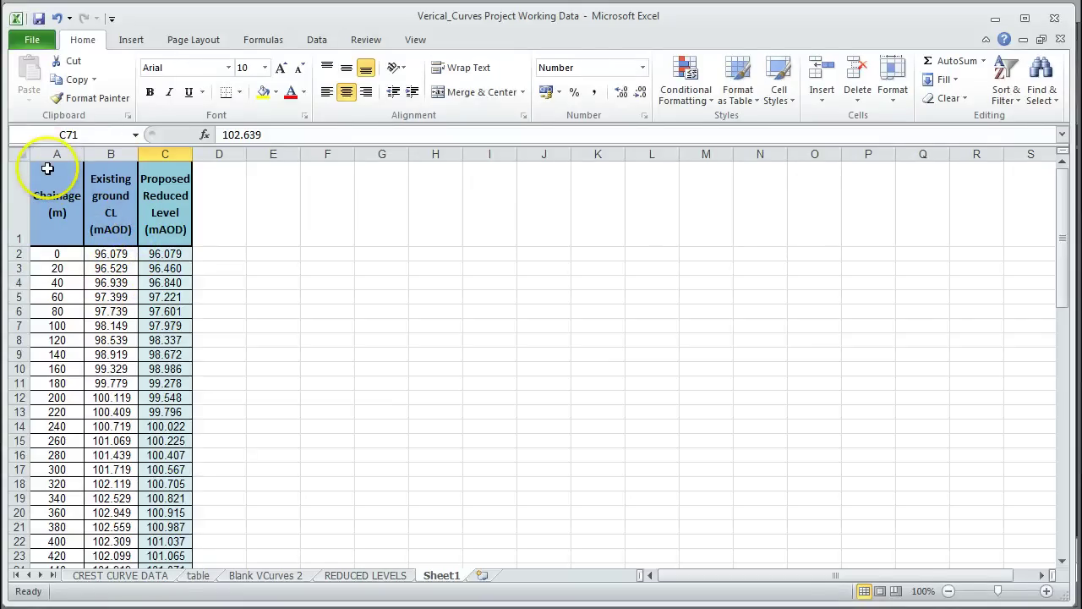
Step: Copy A1:C71 and paste it transposed starting at cell D1
drag(48, 164, 146, 554)
scroll(101, 382, up, 15)
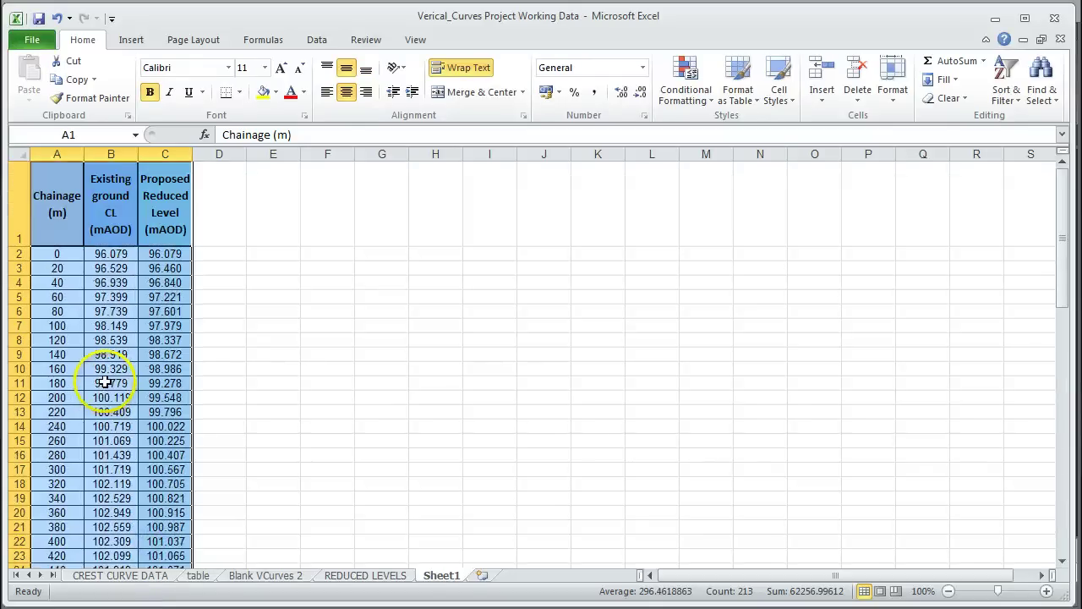
click(94, 80)
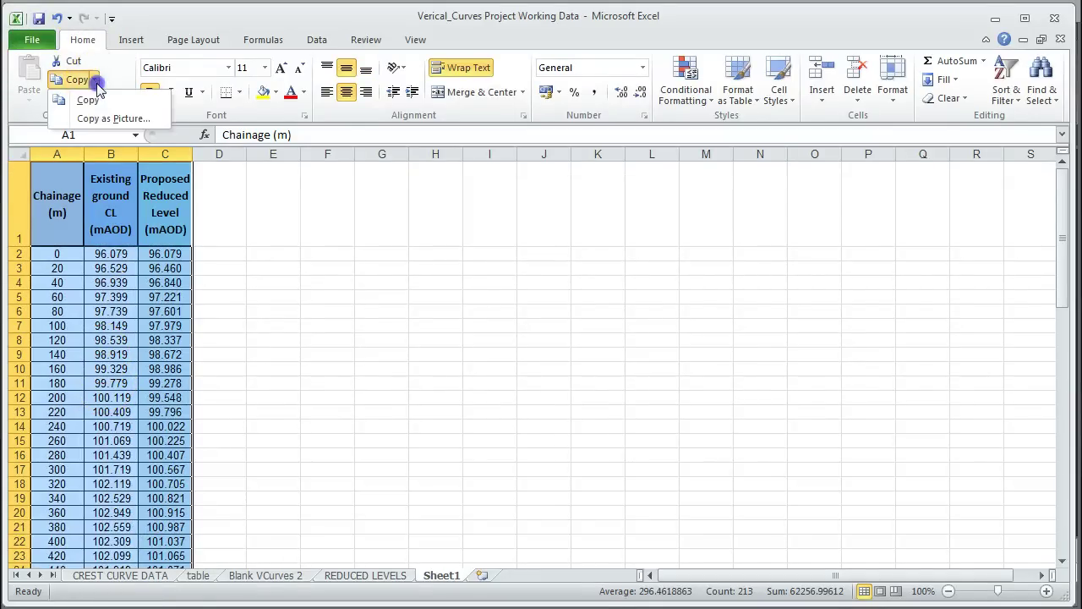
click(88, 101)
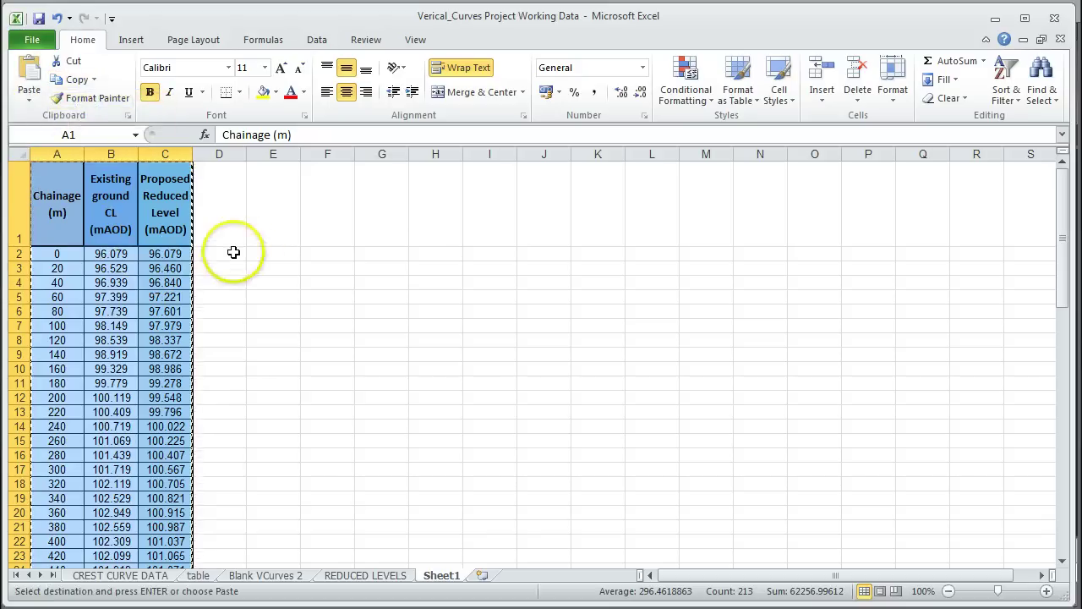
click(234, 207)
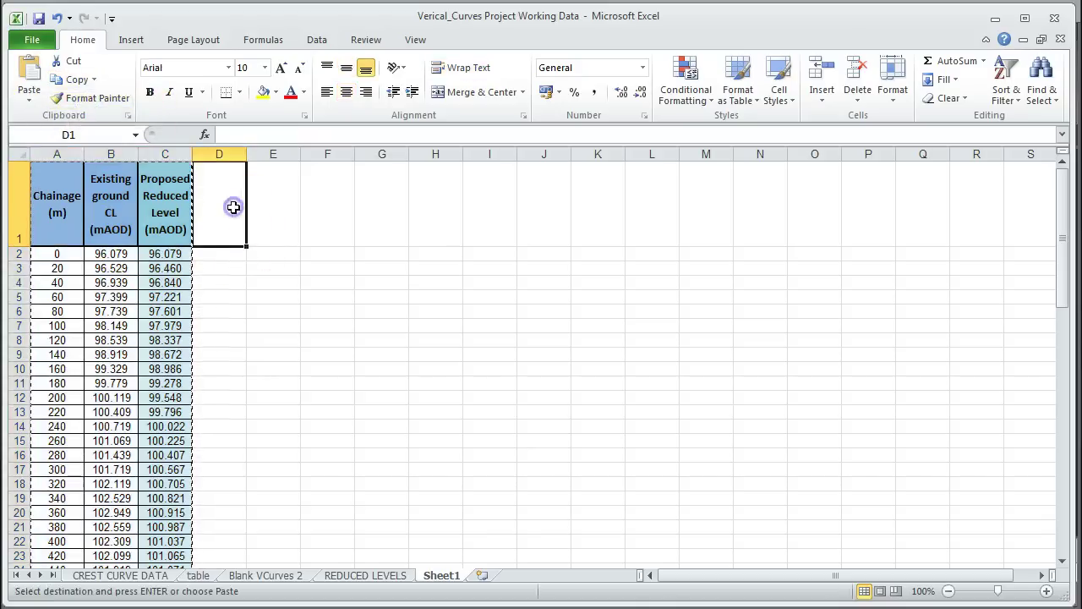
click(31, 102)
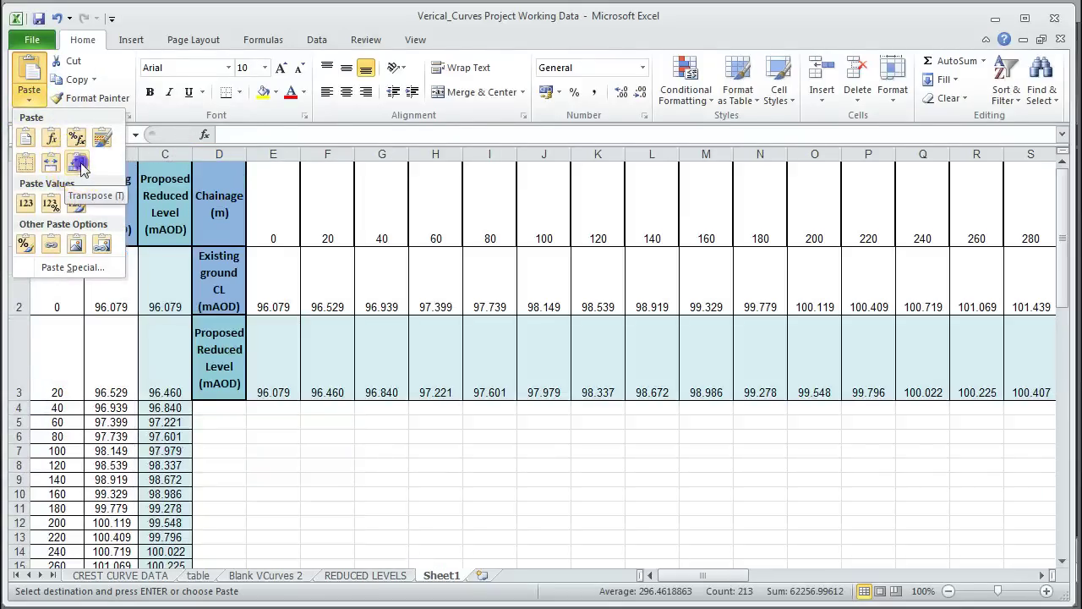
click(80, 165)
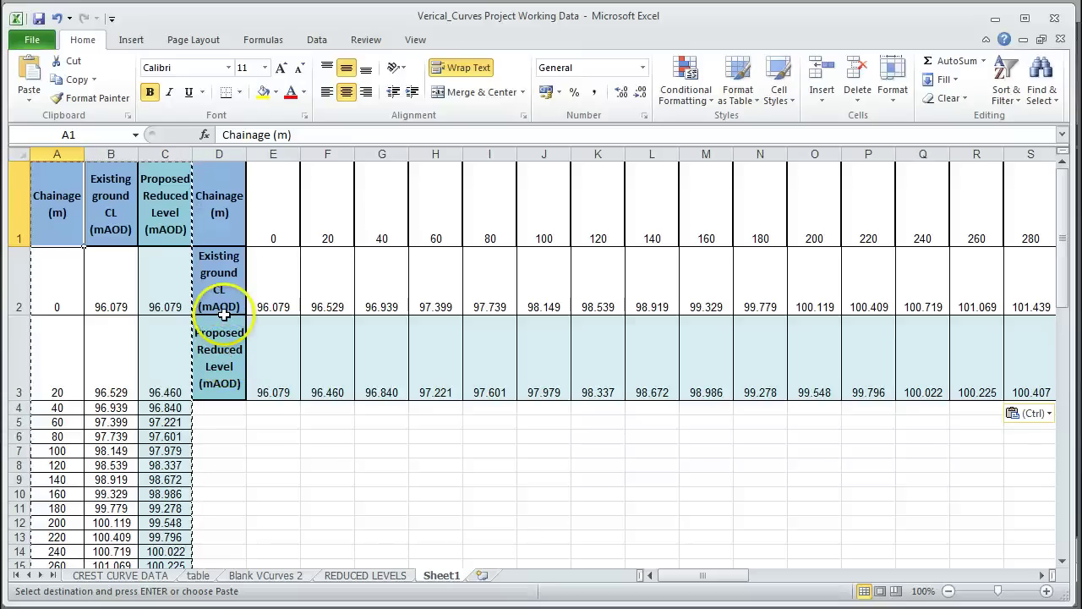
key(Escape)
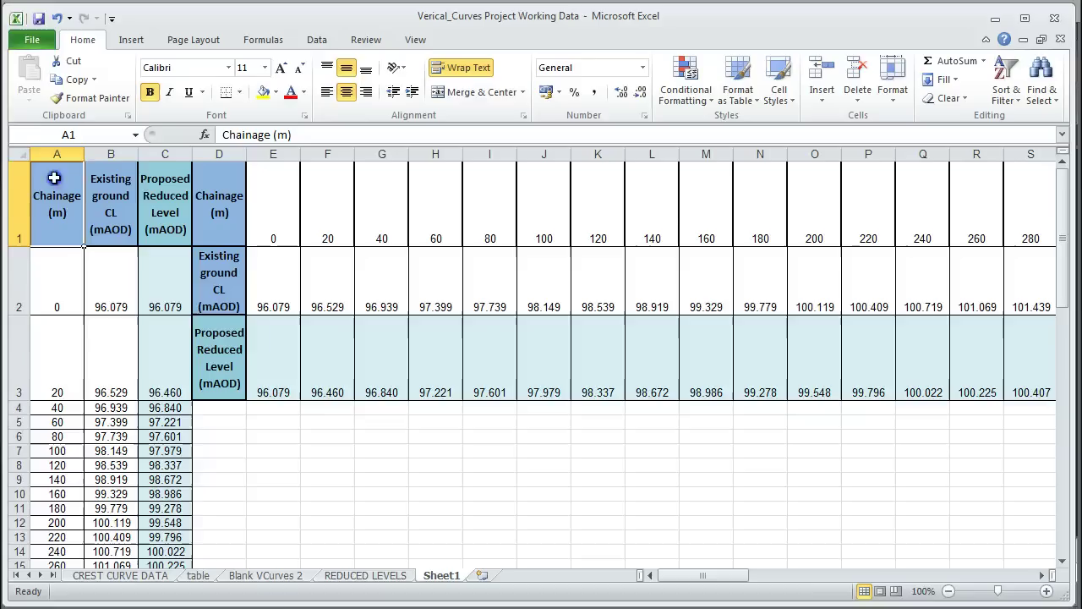
Step: Delete cells A1:C71, shifting the transposed table left
drag(53, 178, 157, 542)
right_click(121, 446)
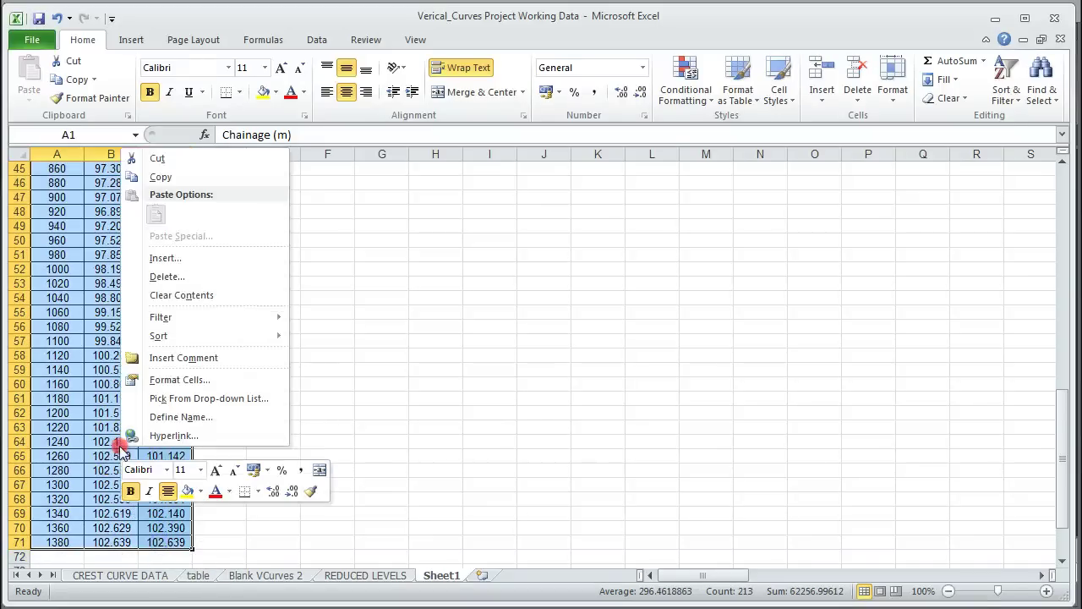
click(165, 277)
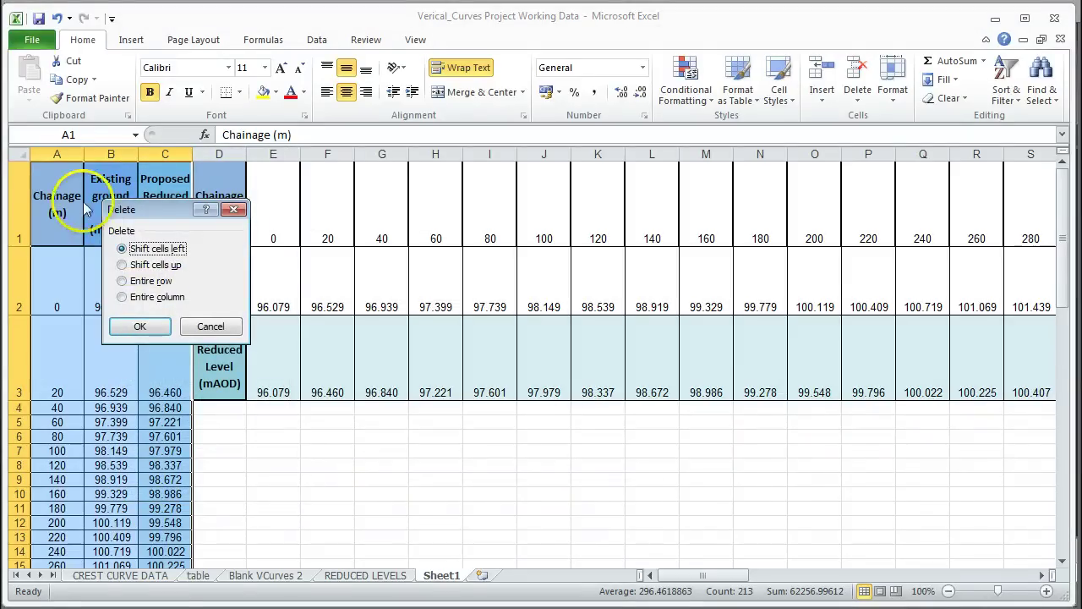
click(137, 326)
click(269, 415)
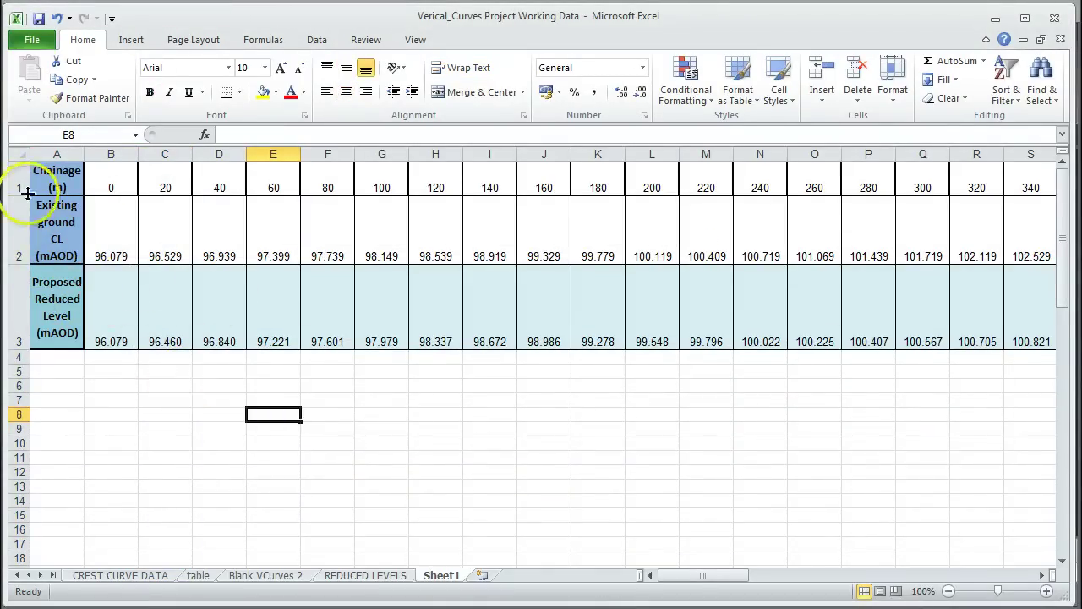
Step: Reduce the height of rows 1–3 and check the first proposed level in B3
drag(17, 185, 18, 199)
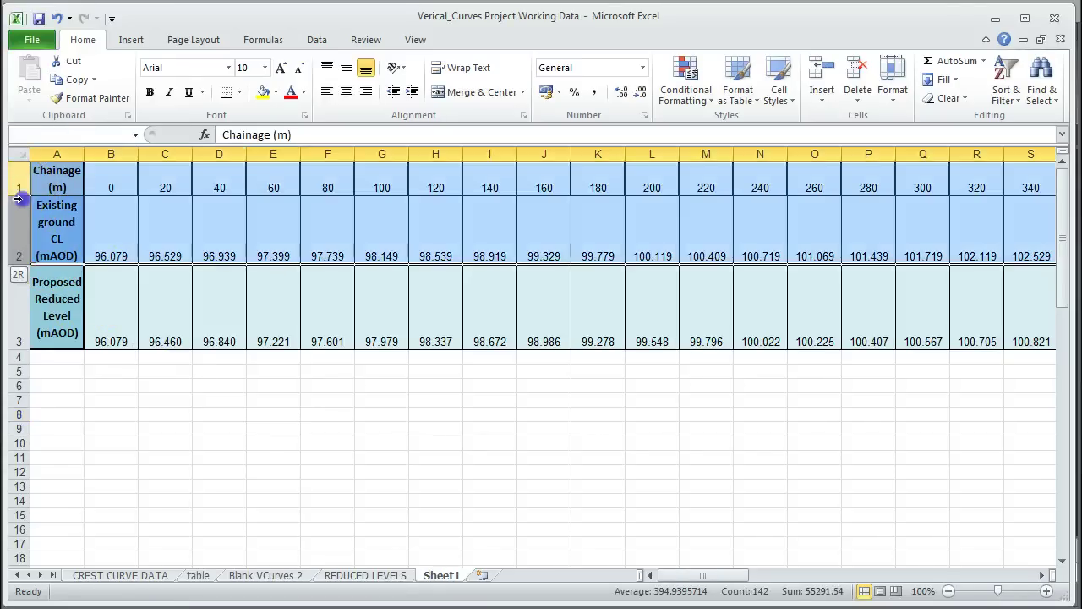
drag(19, 251, 21, 224)
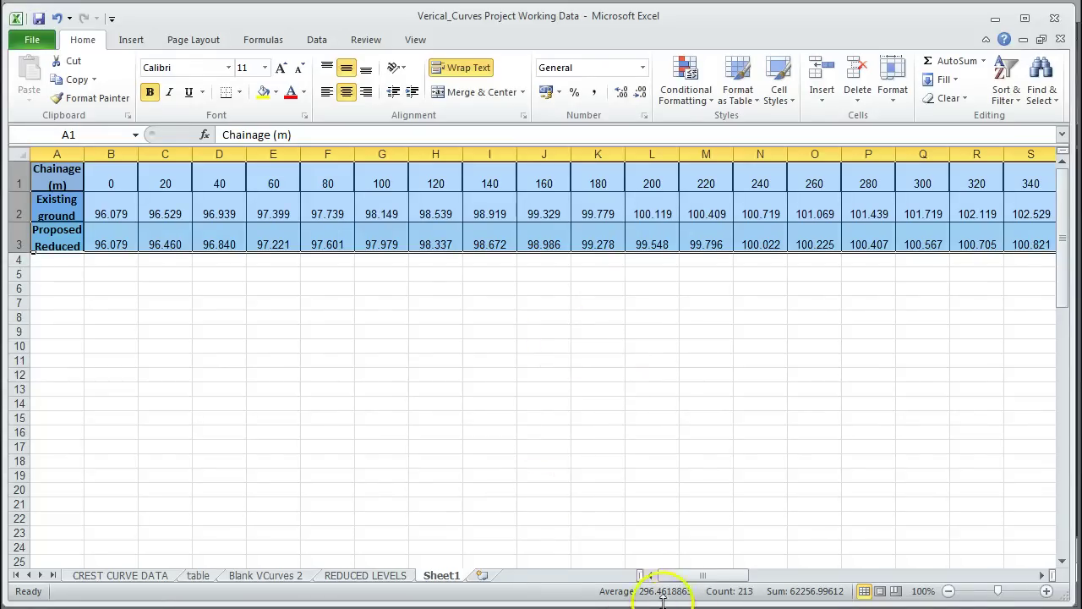
drag(687, 579, 728, 575)
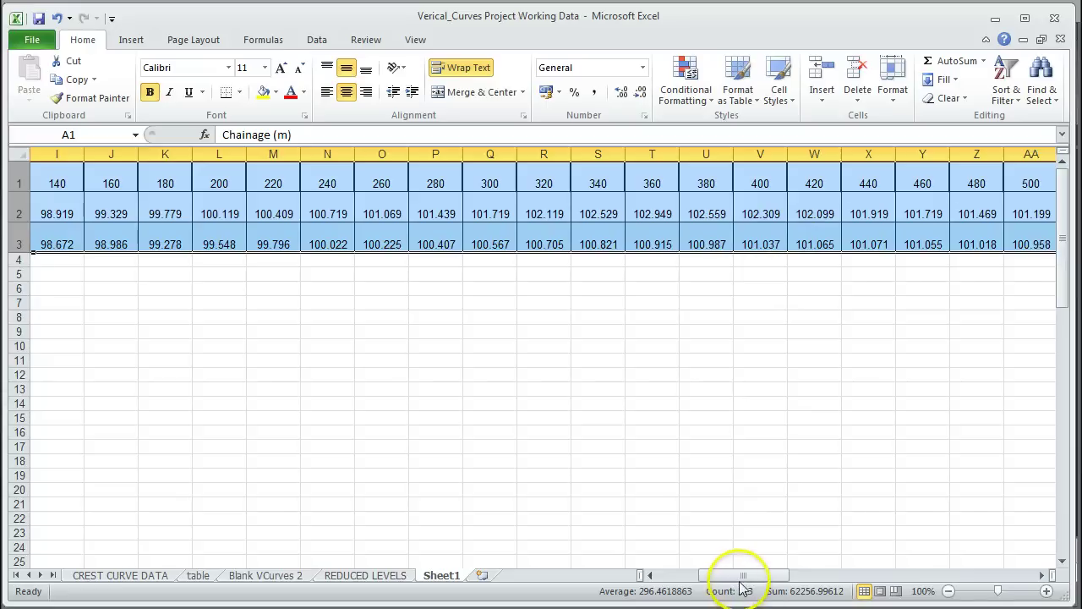
drag(741, 576, 701, 577)
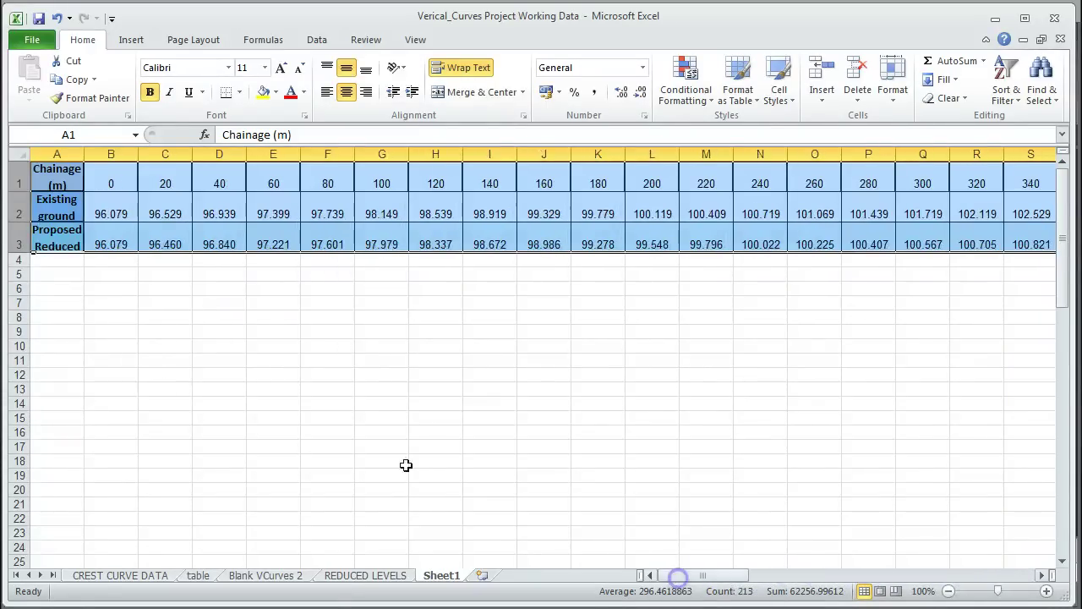
click(119, 242)
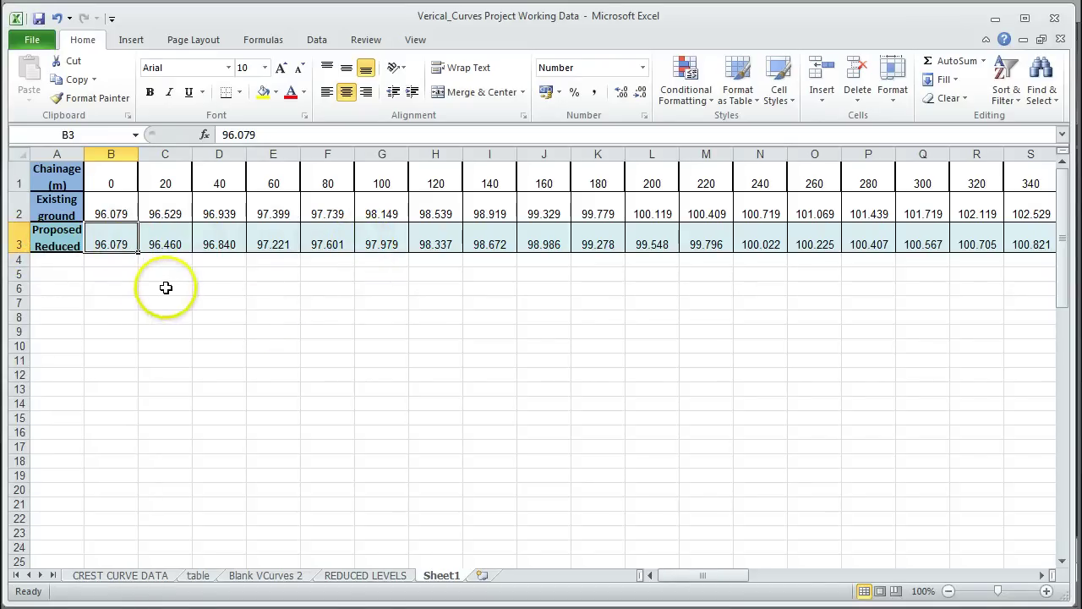
Step: Delete column A containing the row labels
click(57, 153)
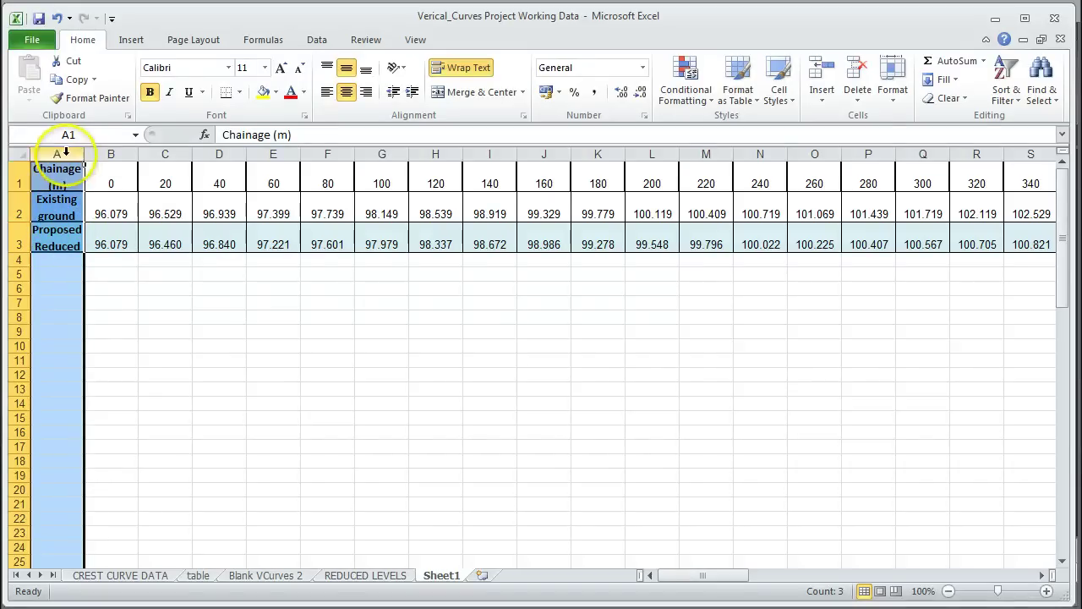
right_click(57, 153)
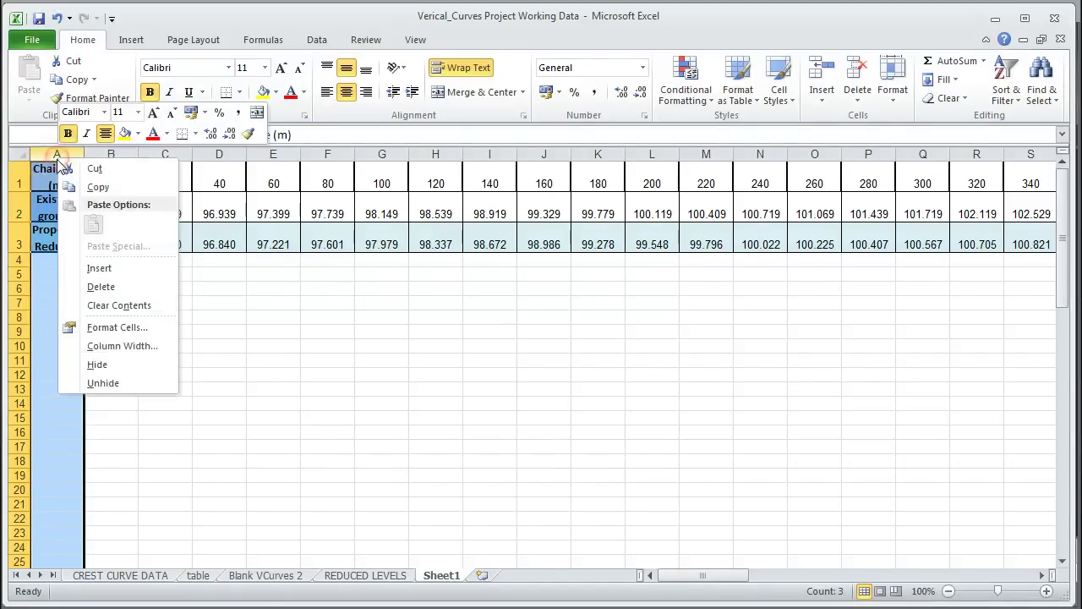
click(100, 287)
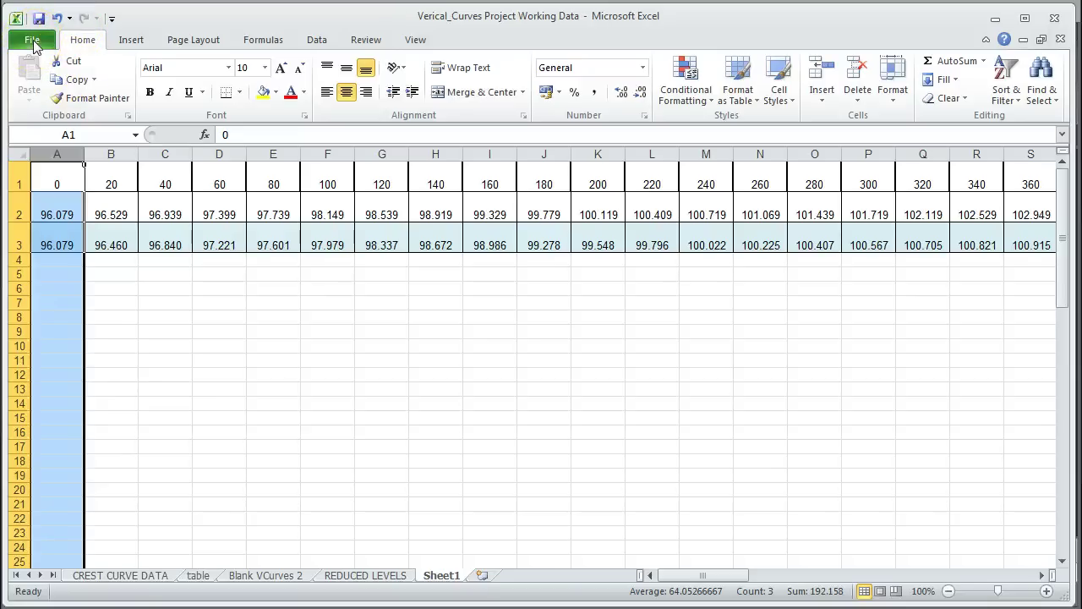
Step: Cancel out of Save As and select A1:BR3, chainages 0 to 1380
right_click(440, 575)
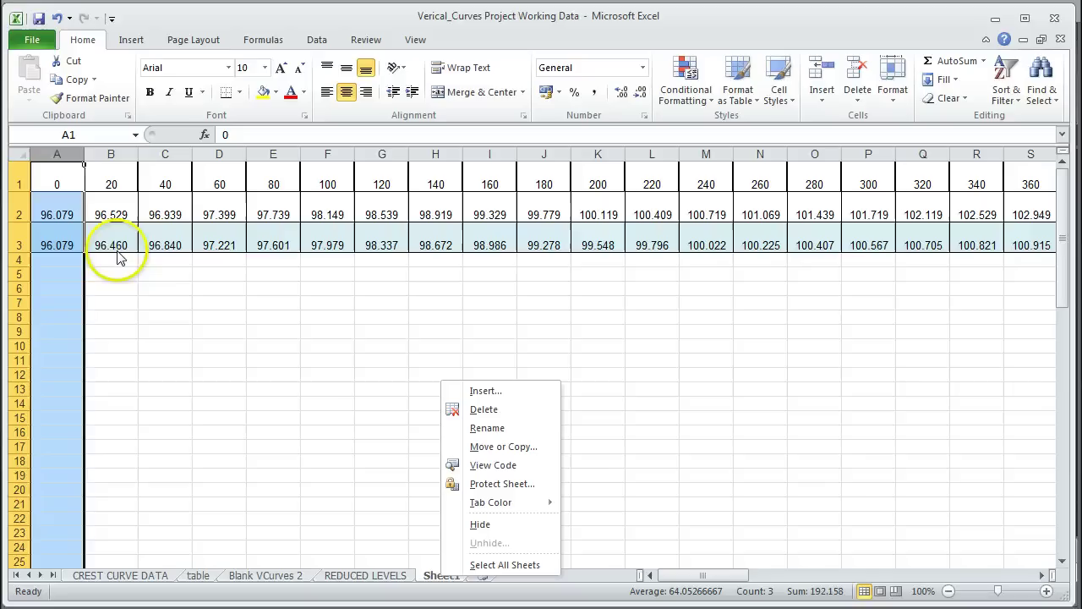
click(34, 42)
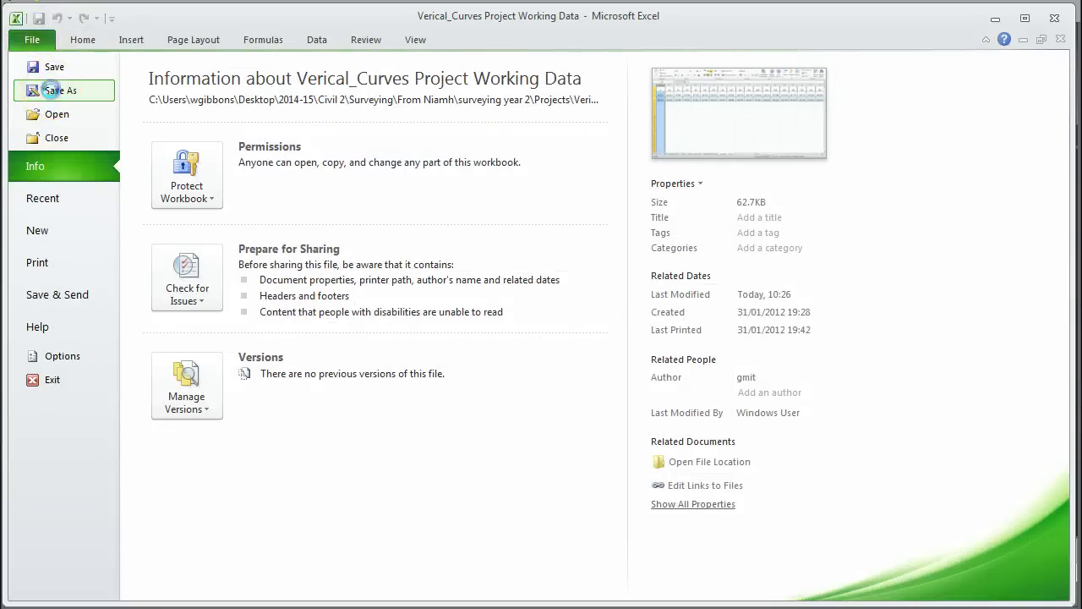
click(51, 90)
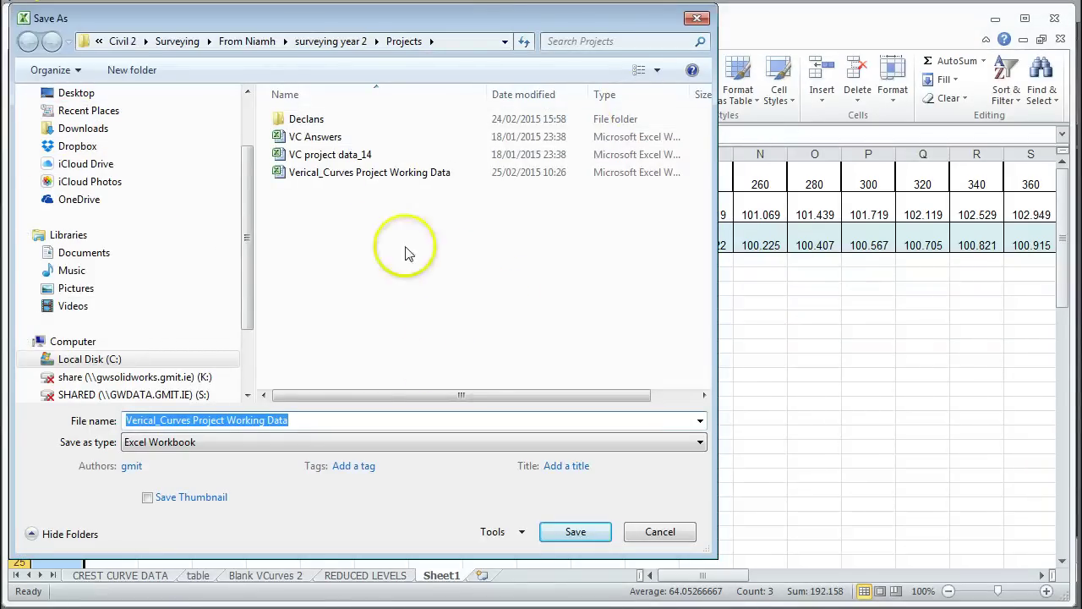
click(696, 18)
click(28, 38)
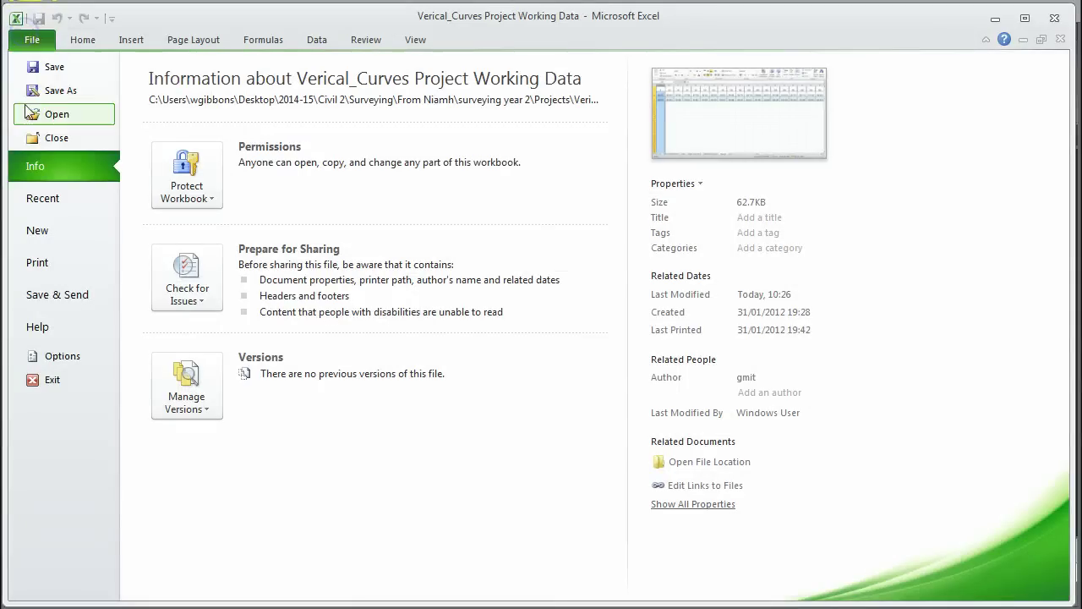
click(33, 38)
drag(59, 173, 944, 234)
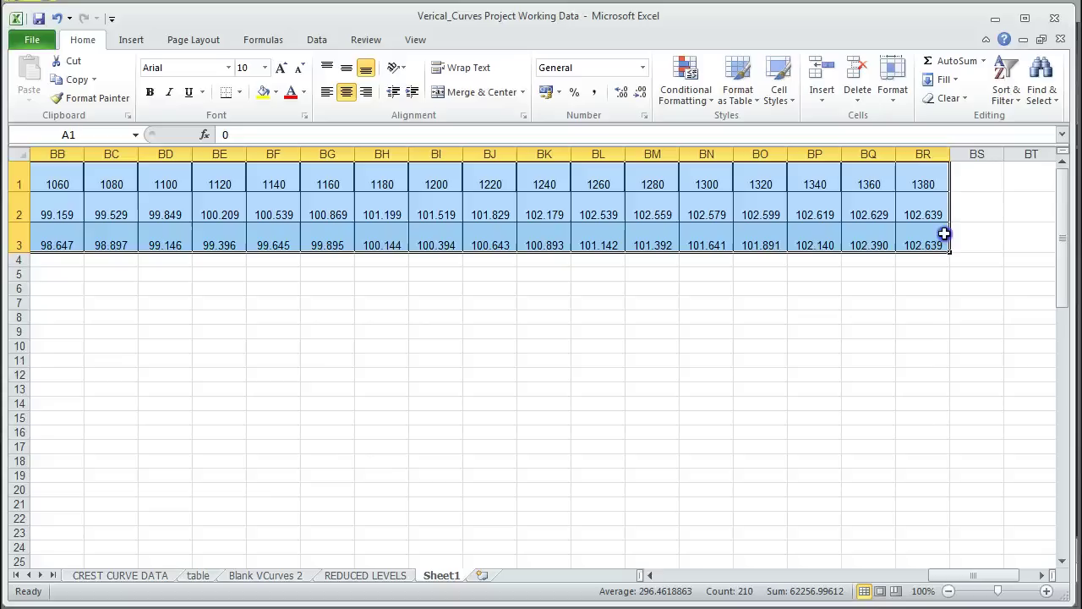
Step: Copy rows 1–3 and paste them at A1 of a new blank workbook, Book1
right_click(761, 225)
click(802, 256)
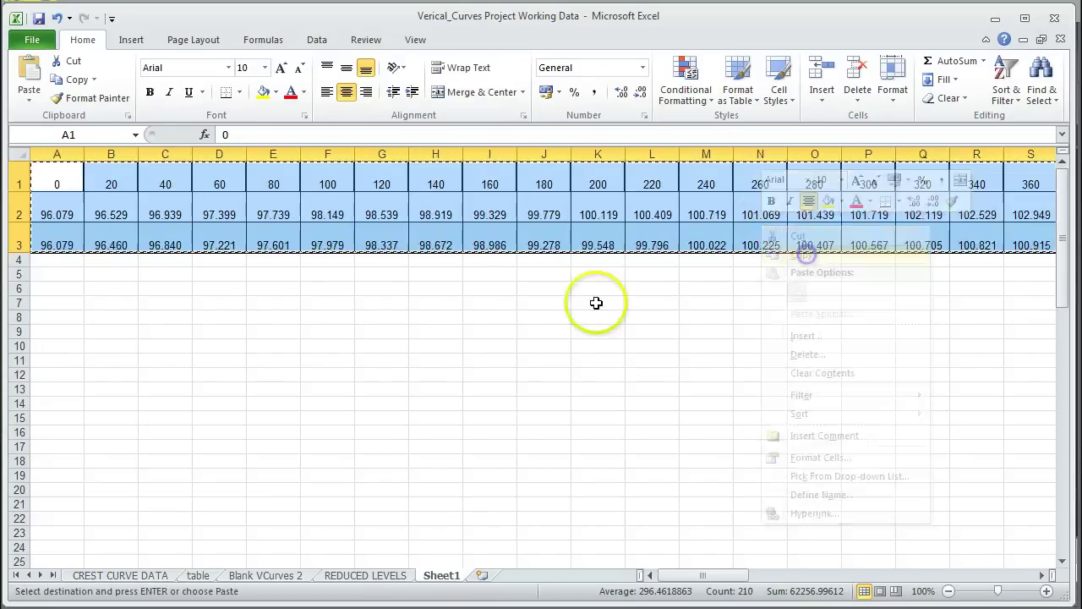
click(34, 42)
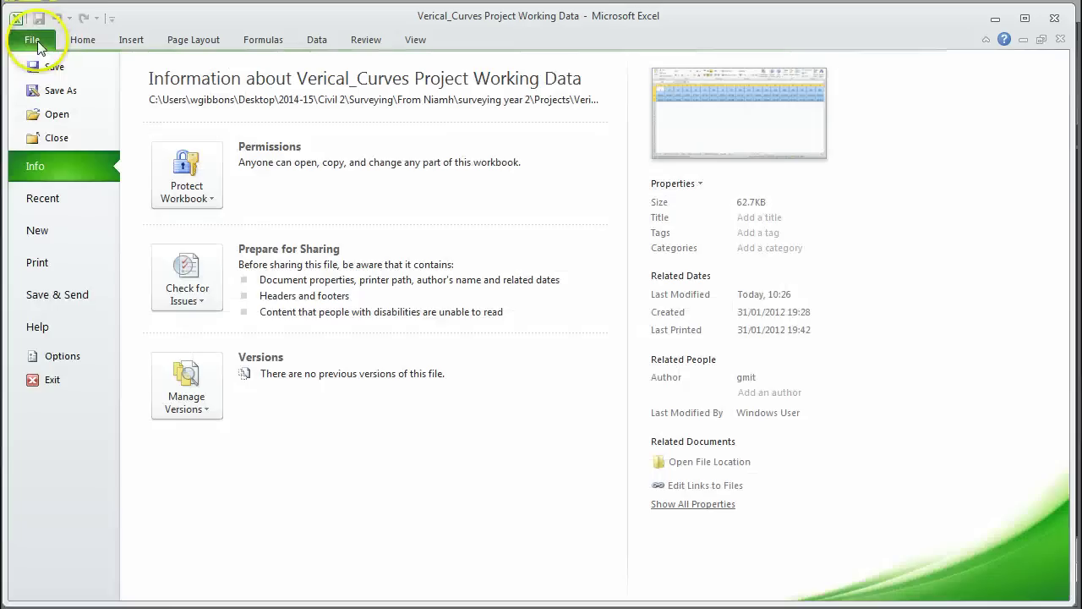
click(38, 230)
double_click(181, 187)
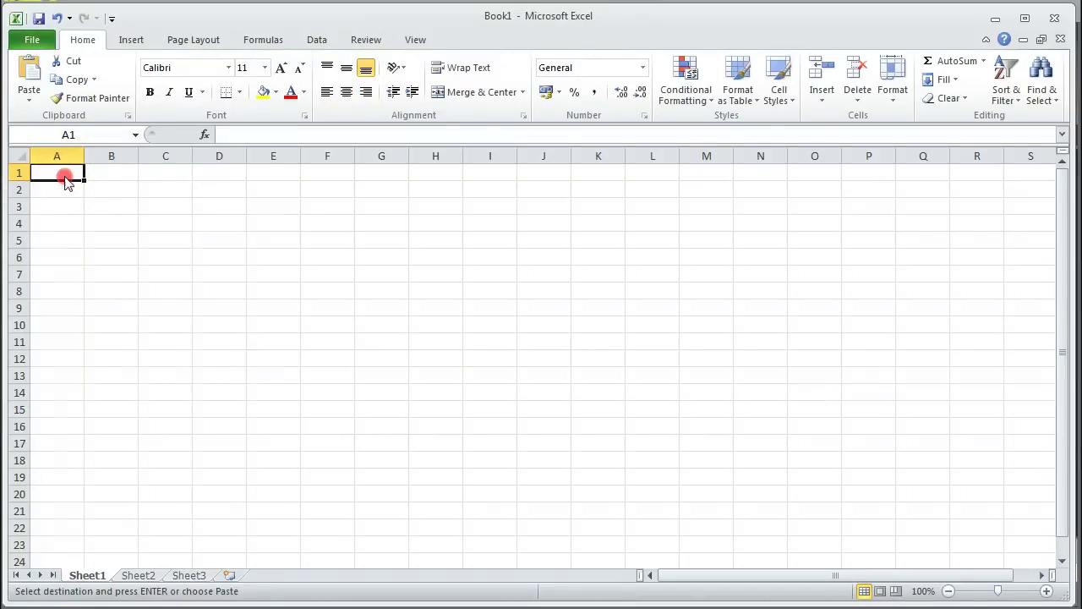
right_click(68, 183)
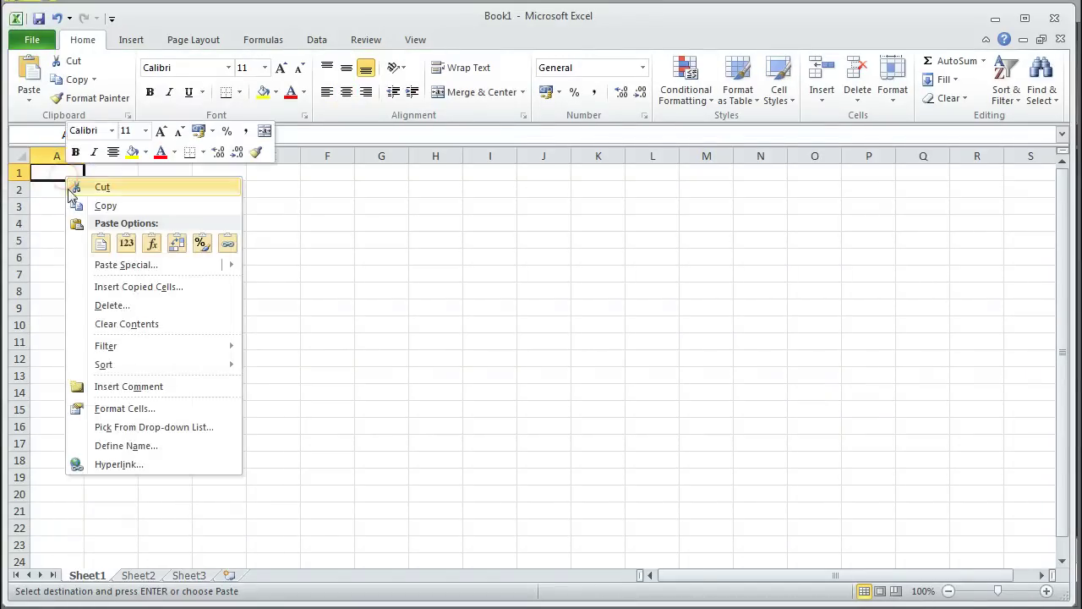
click(104, 243)
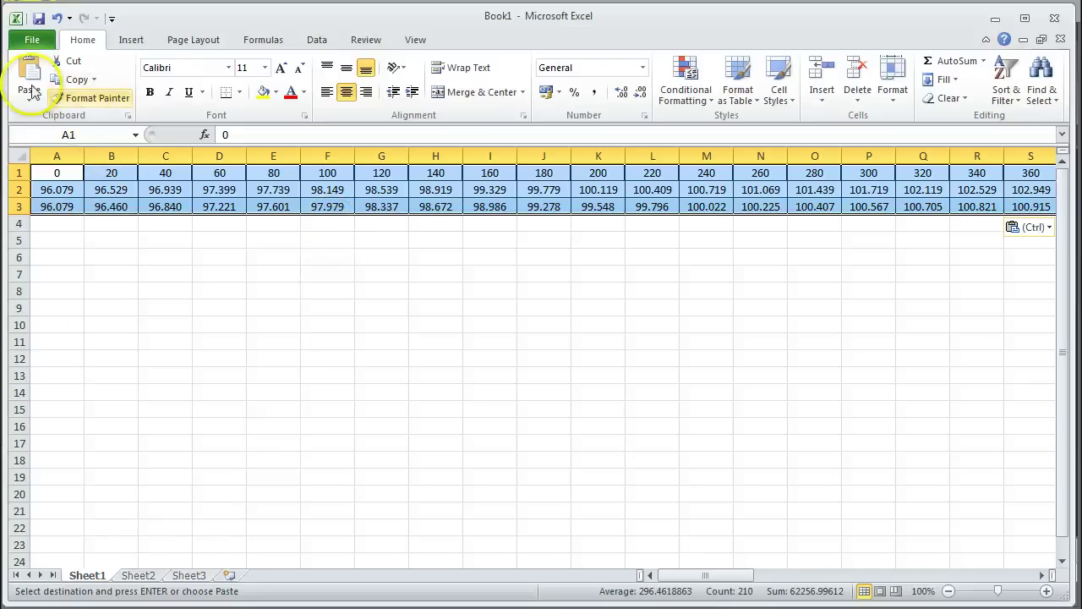
Step: Save the new workbook to the Desktop as LongSectionLevelData
click(34, 42)
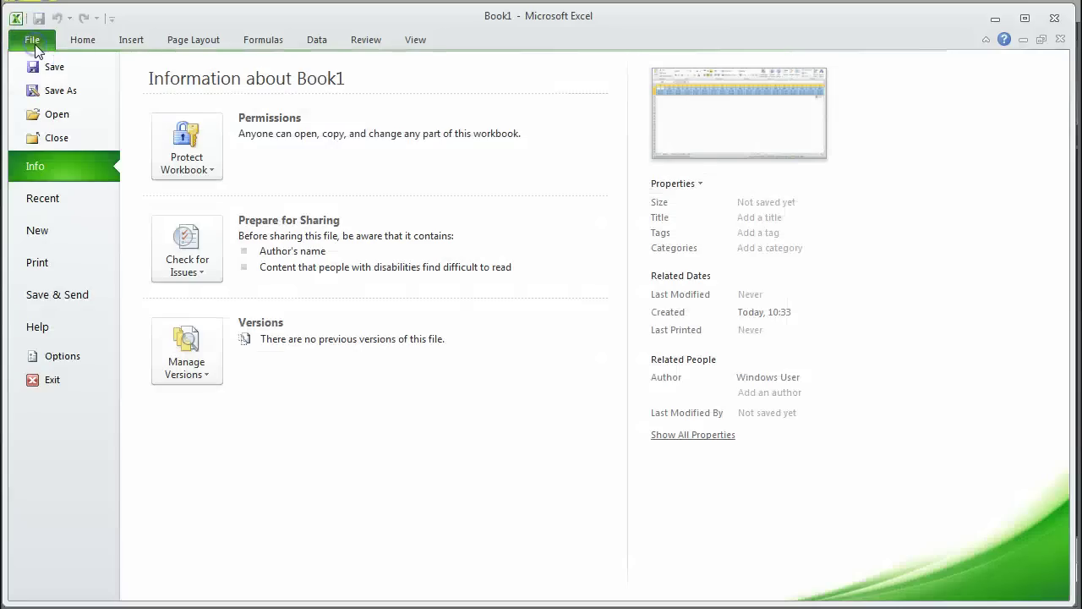
click(60, 91)
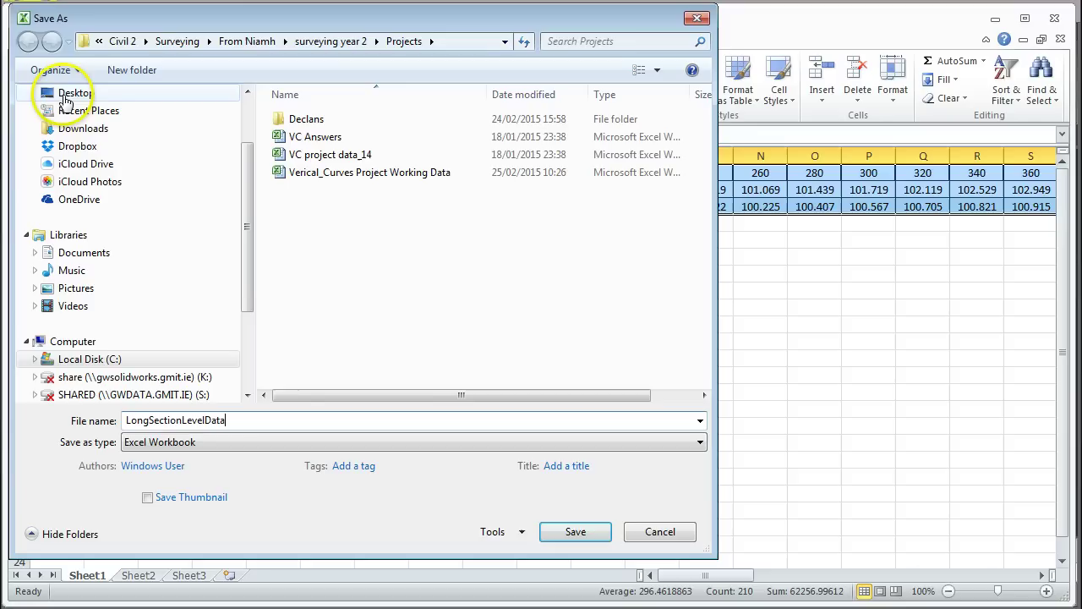
click(65, 94)
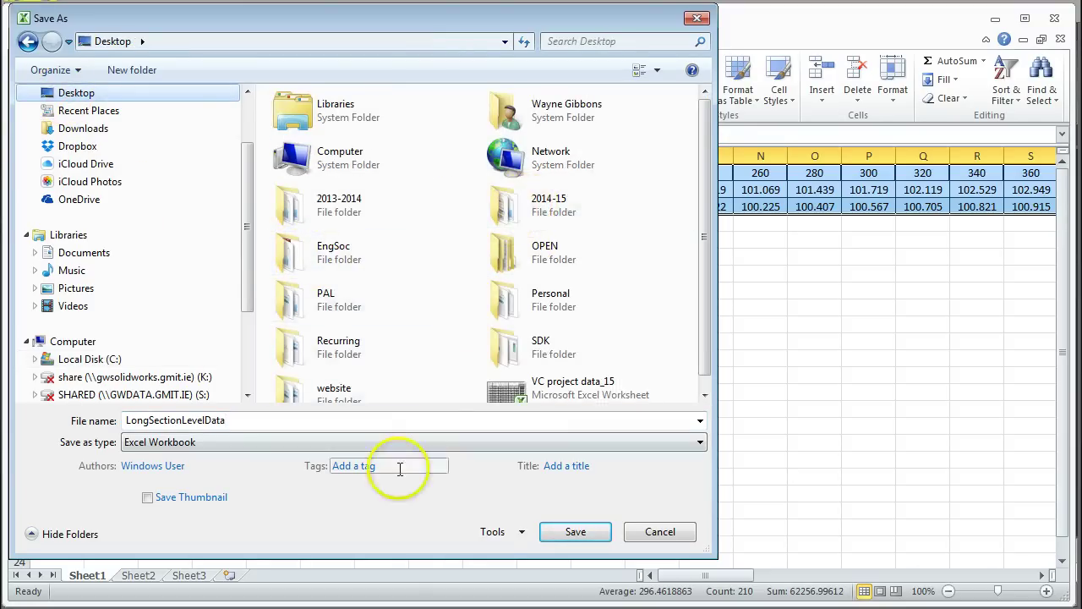
click(573, 532)
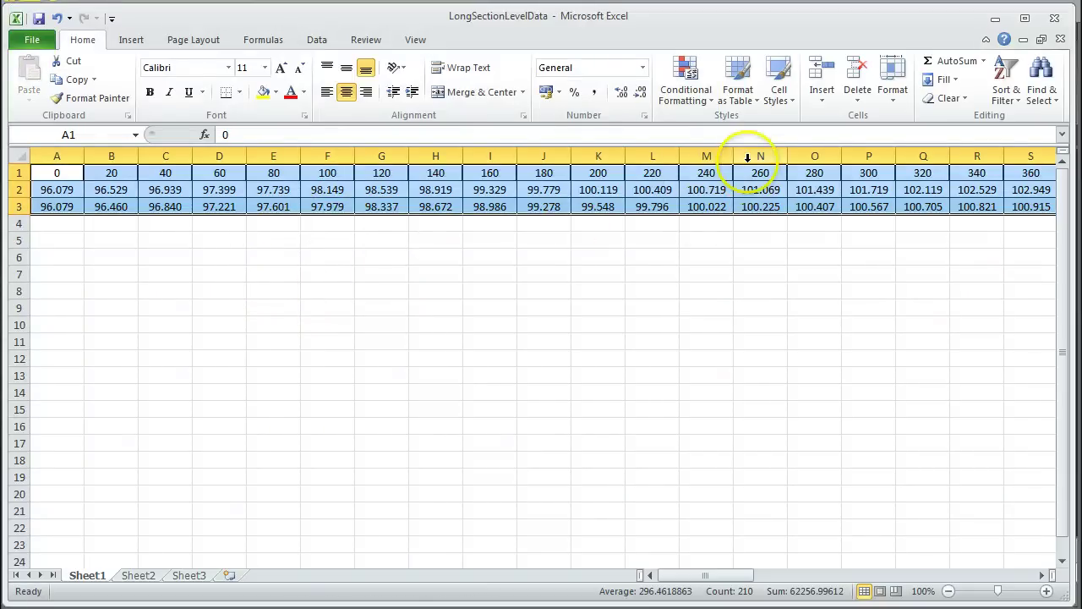
Step: Close both workbooks, keeping changes, and exit Excel
click(1048, 19)
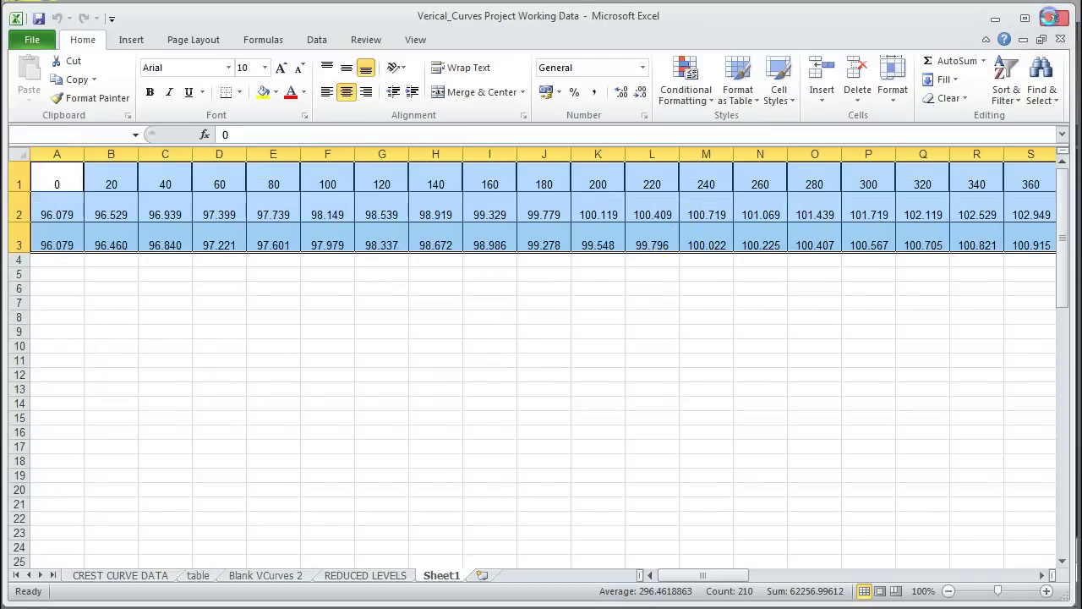
click(1048, 17)
click(475, 325)
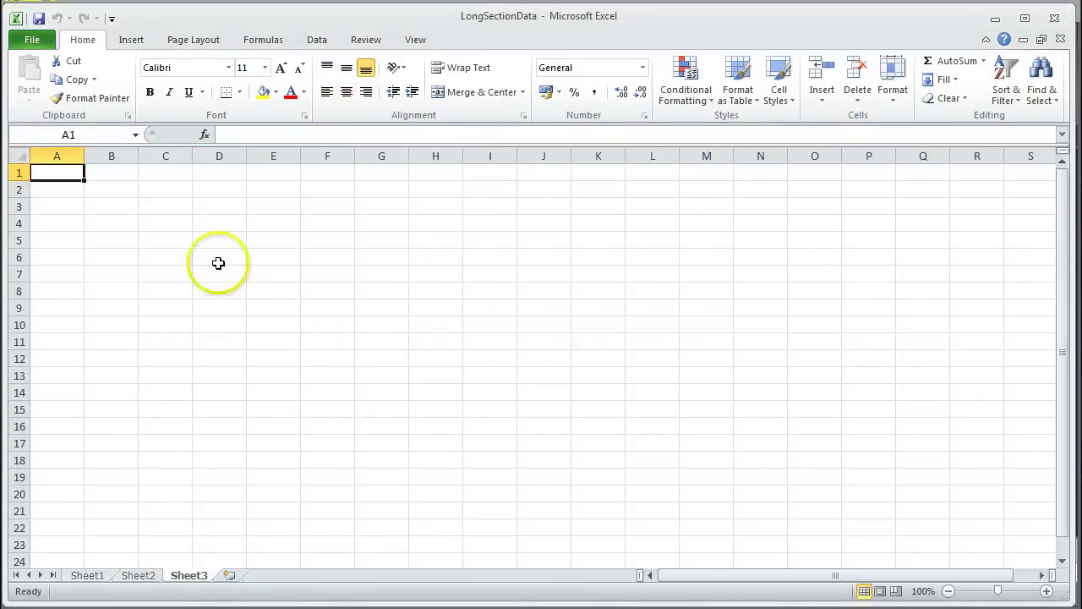
click(1054, 18)
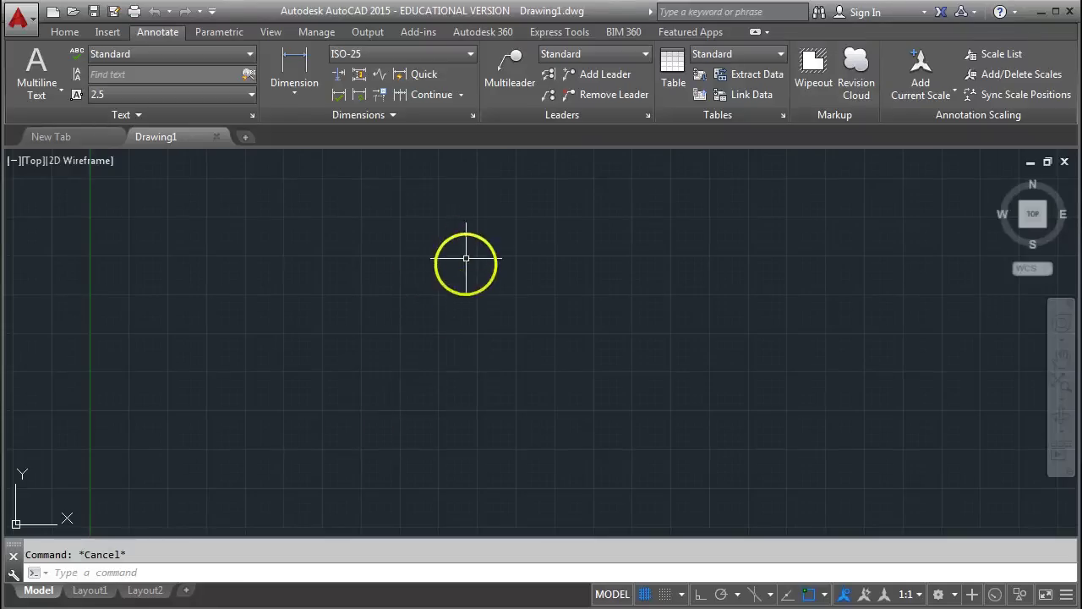
Step: Show the Home tab's drawing and layer tools and confirm layer 0 is current
click(65, 32)
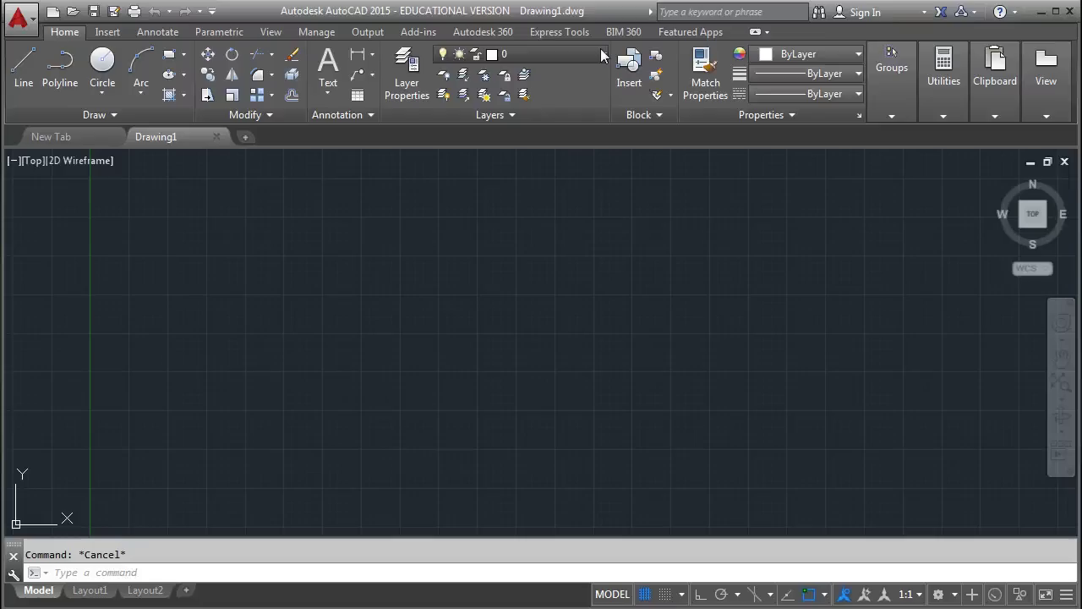
click(571, 58)
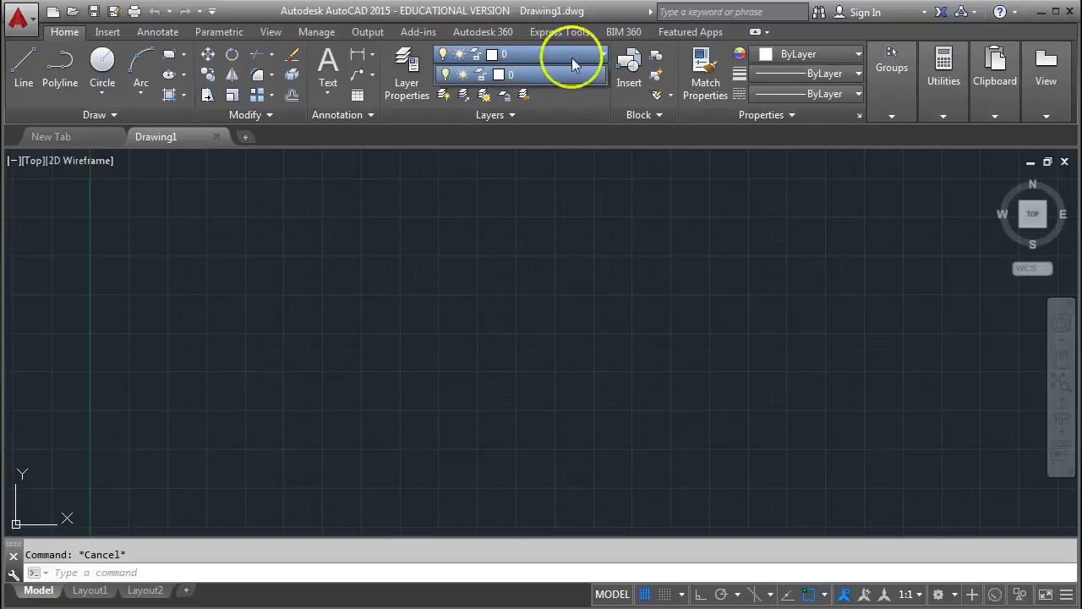
click(521, 59)
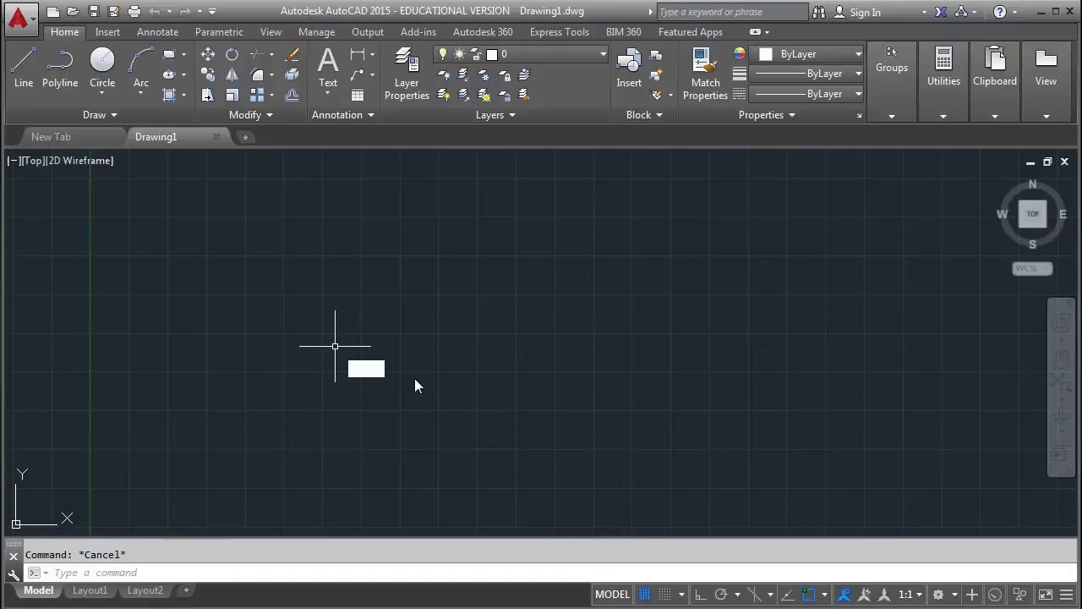
Step: With Ortho on, draw a 1400-long horizontal datum line with a short vertical drop at its right end
click(700, 593)
text(l)
key(Return)
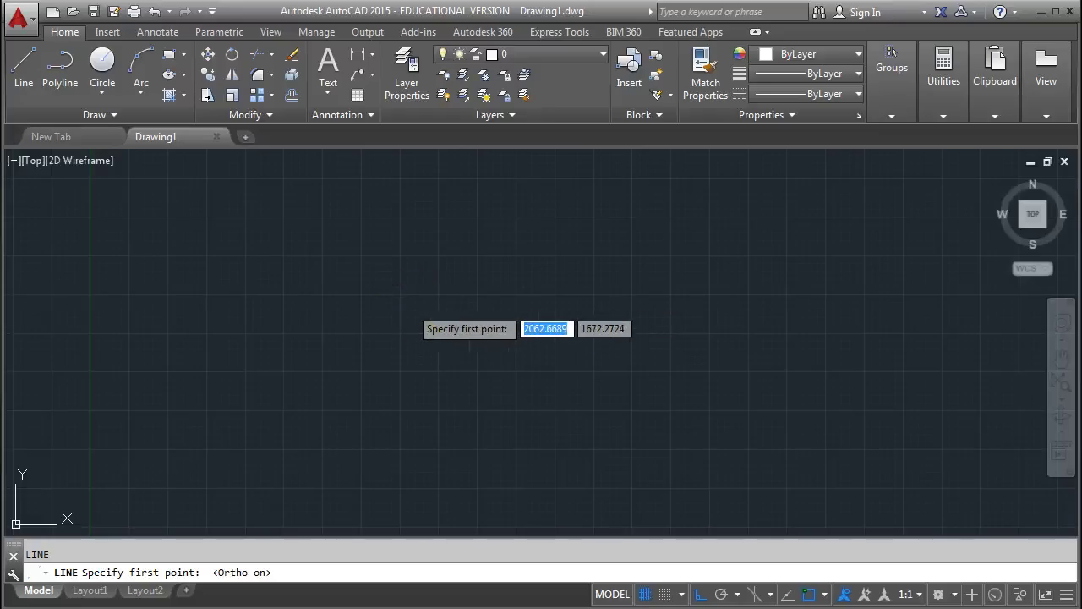
click(409, 305)
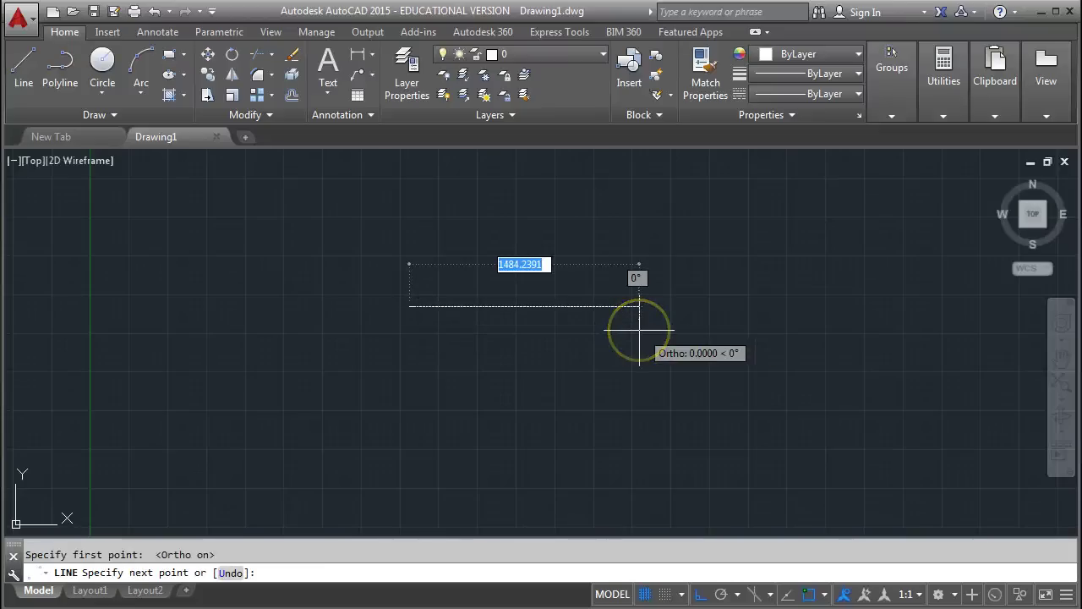
text(1400)
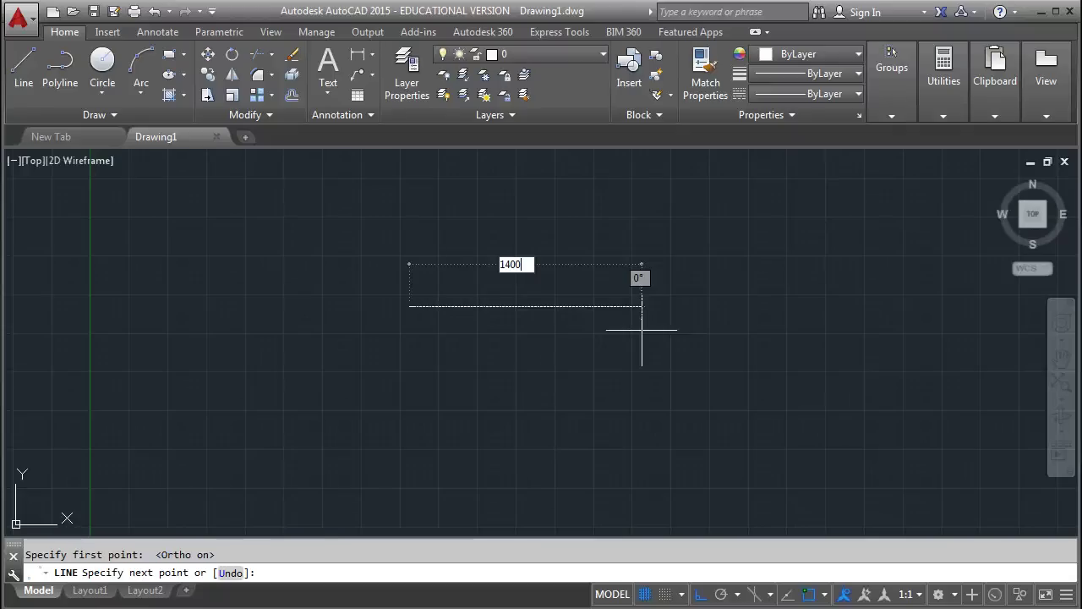
key(Return)
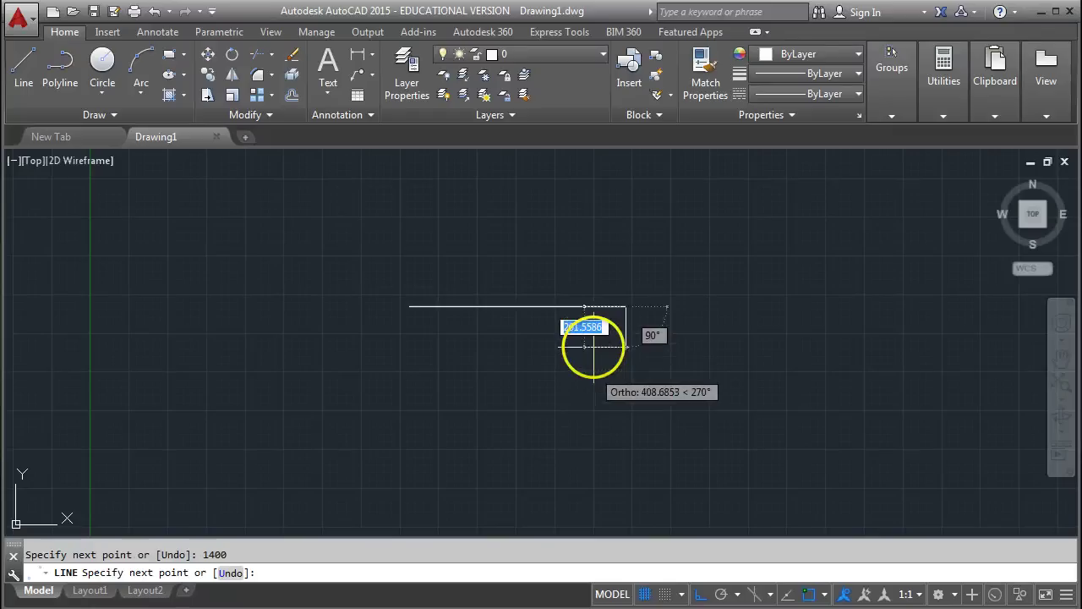
click(623, 355)
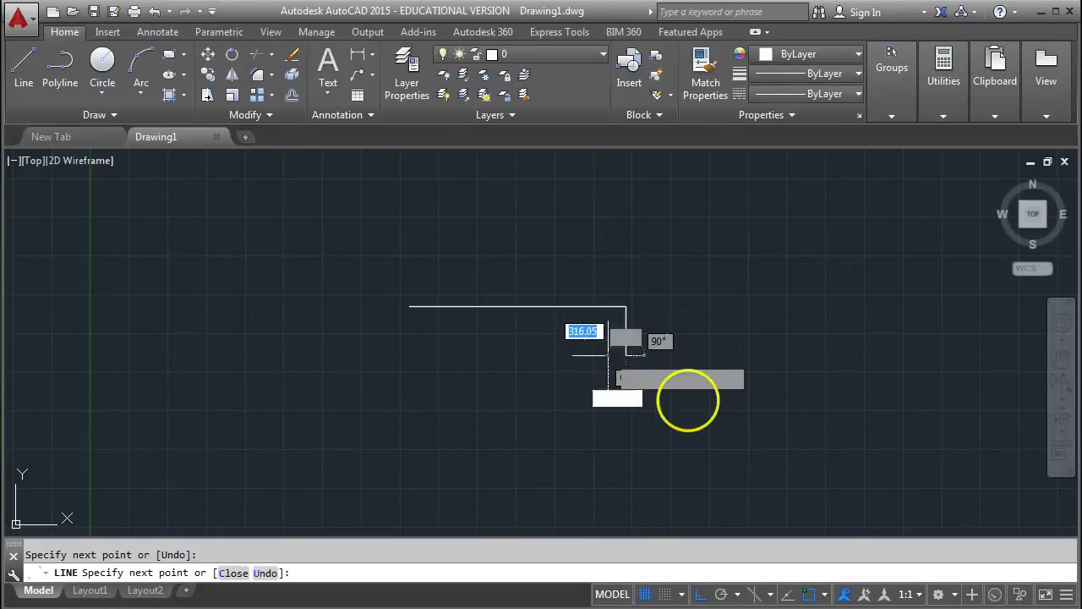
key(Escape)
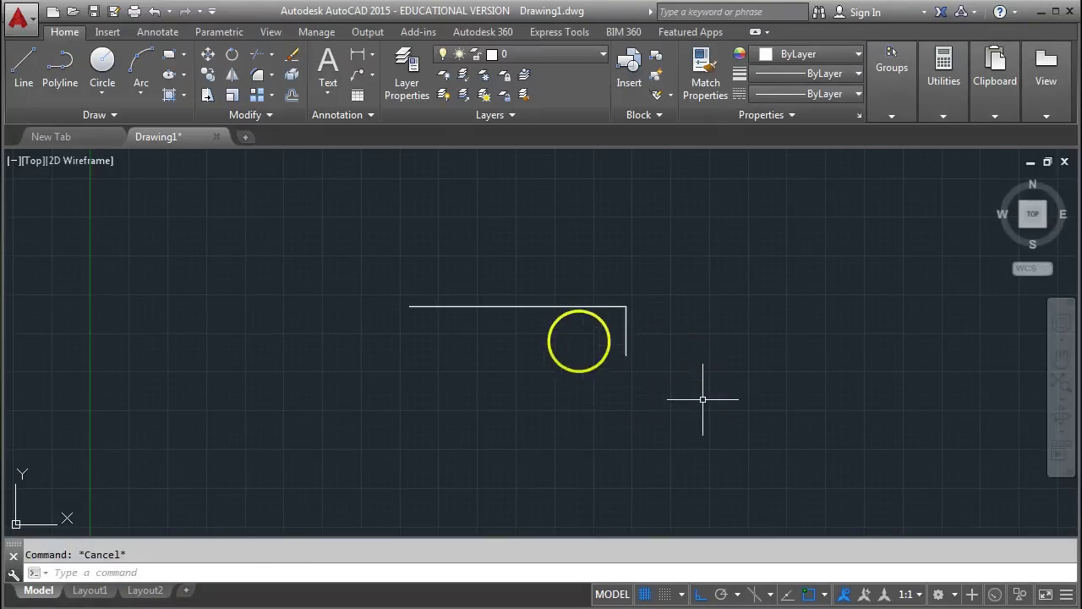
middle_drag(543, 313, 502, 350)
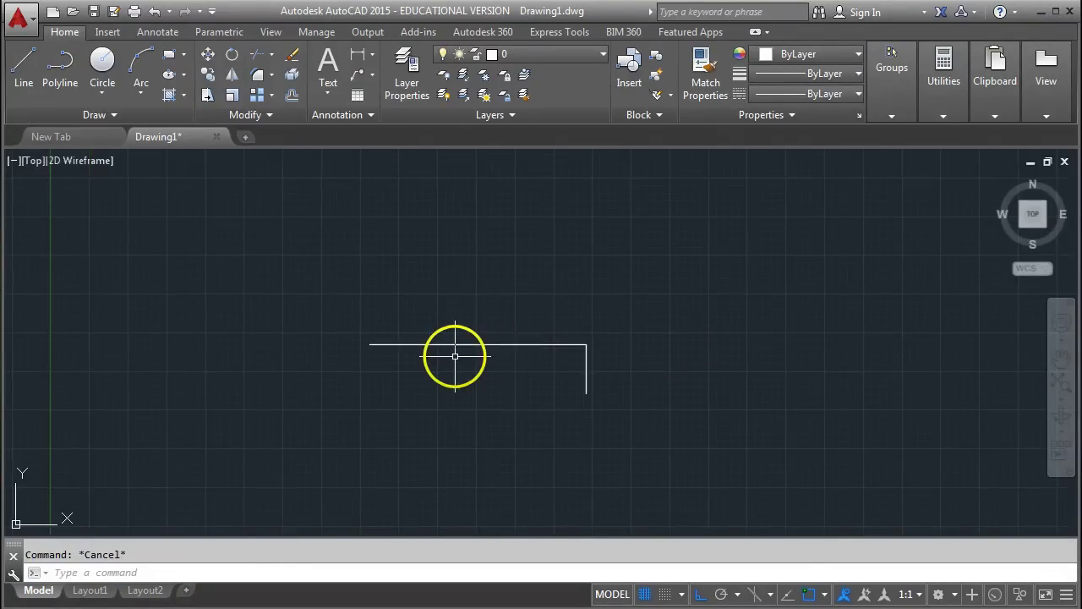
scroll(455, 356, up, 4)
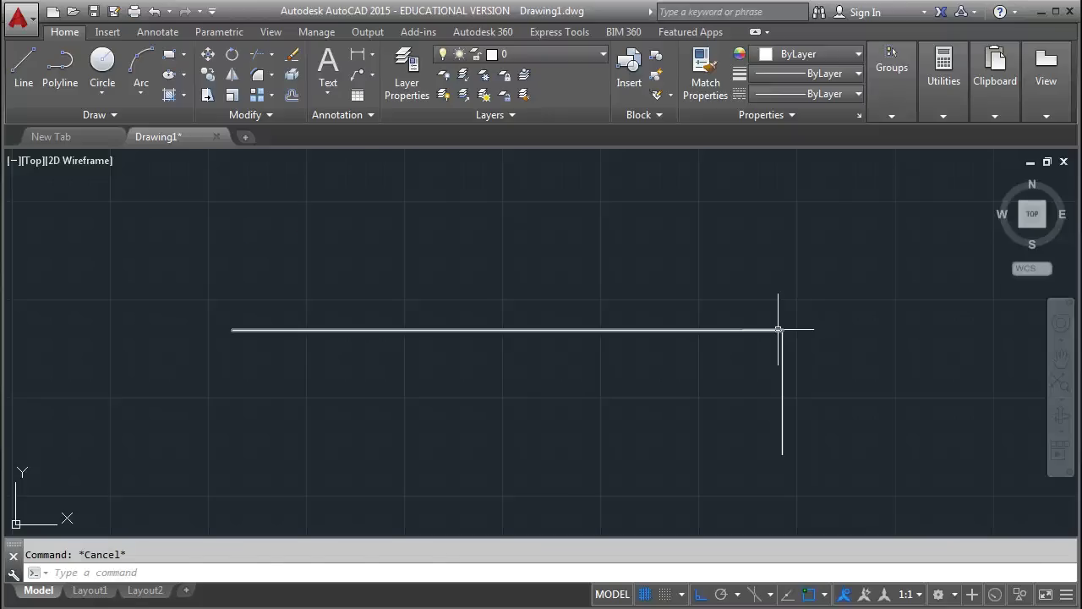
Step: Cancel a stray selection and bring up the Annotate tab's table tools
click(273, 203)
key(Escape)
click(158, 32)
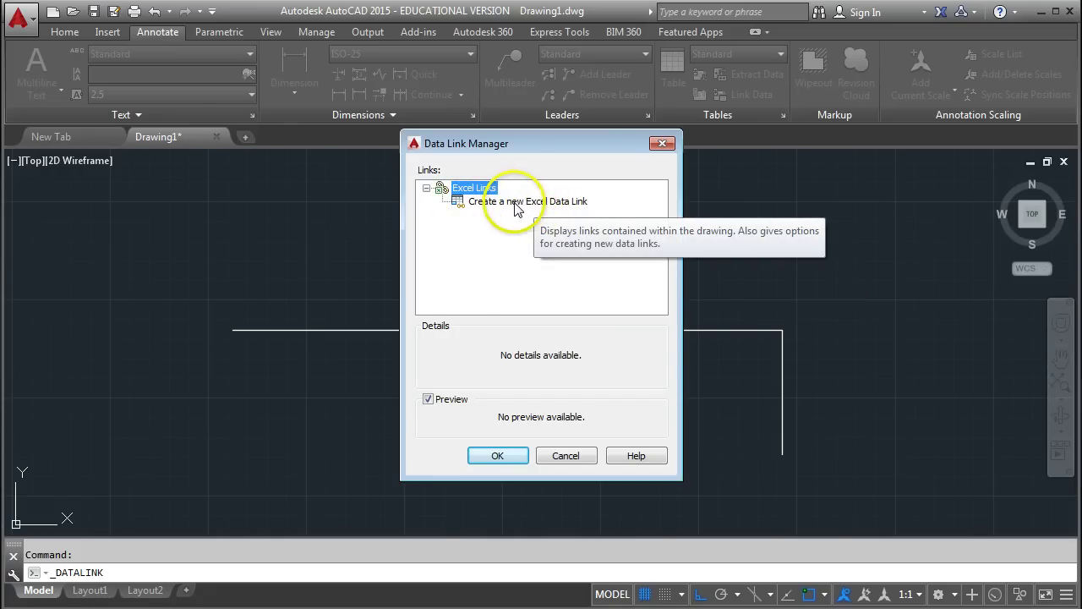
Step: Create a new Excel data link named longSection
click(527, 203)
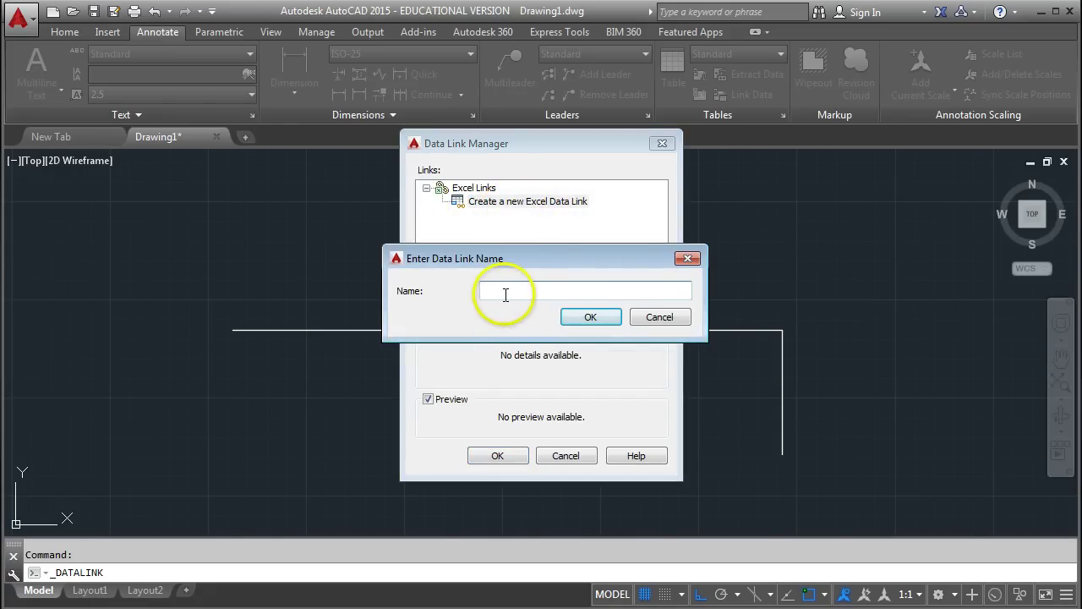
text(lo)
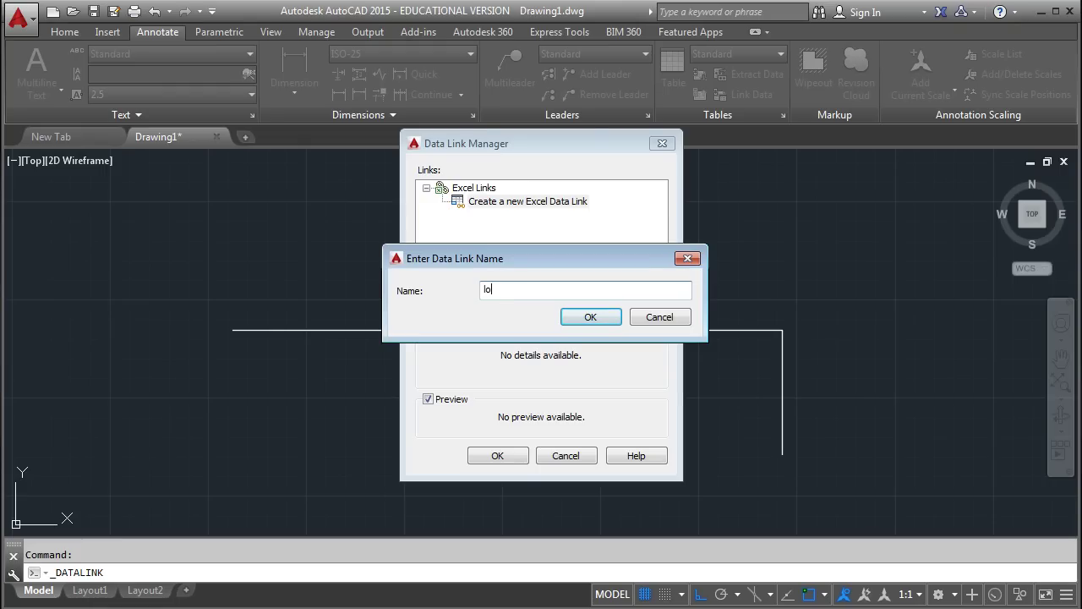
text(ngSection)
click(599, 320)
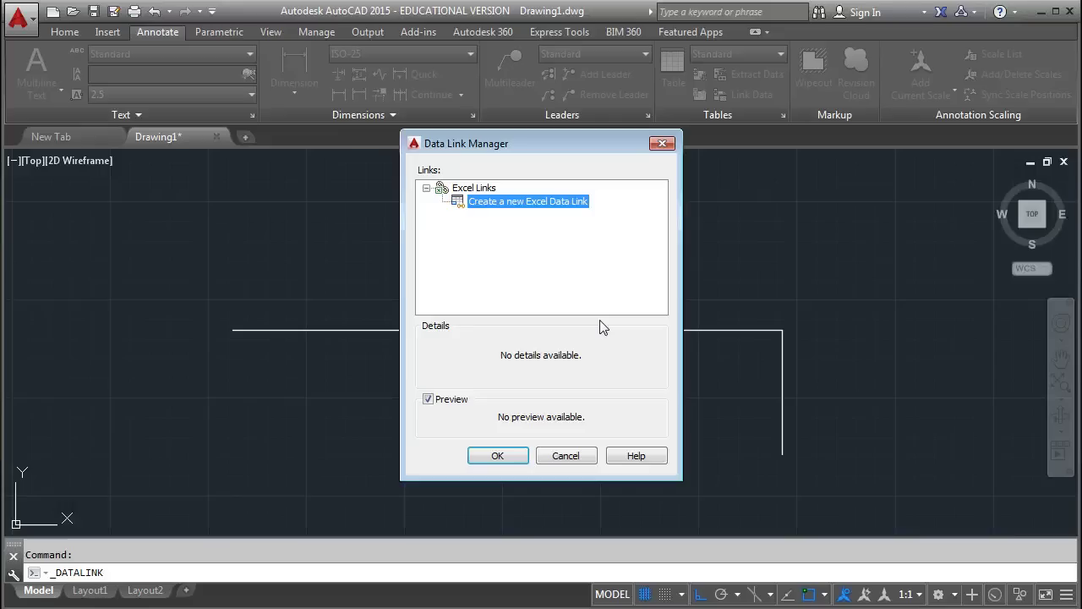
click(546, 265)
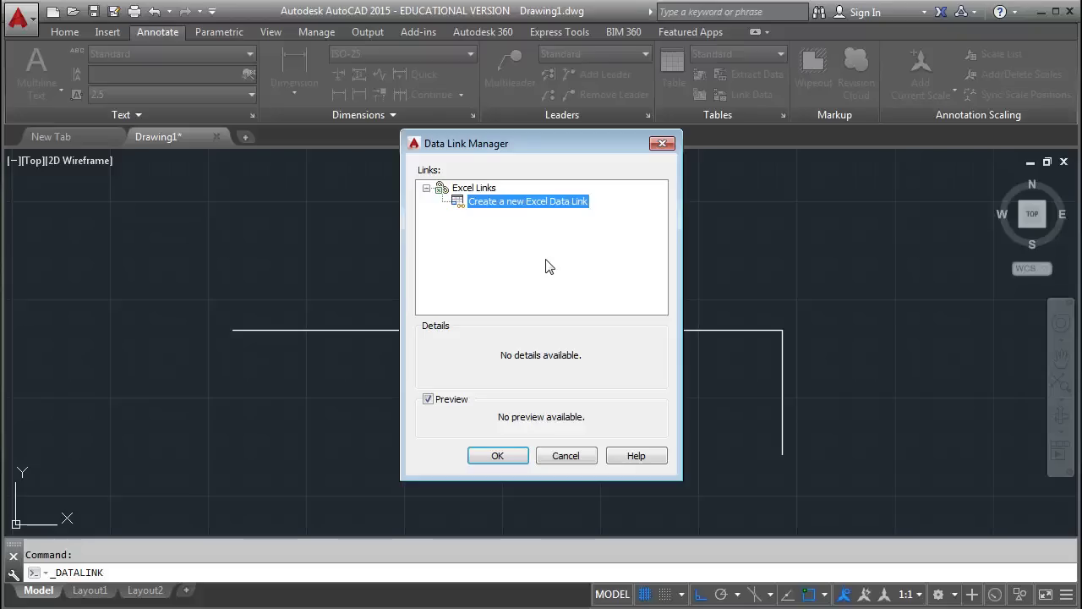
click(519, 279)
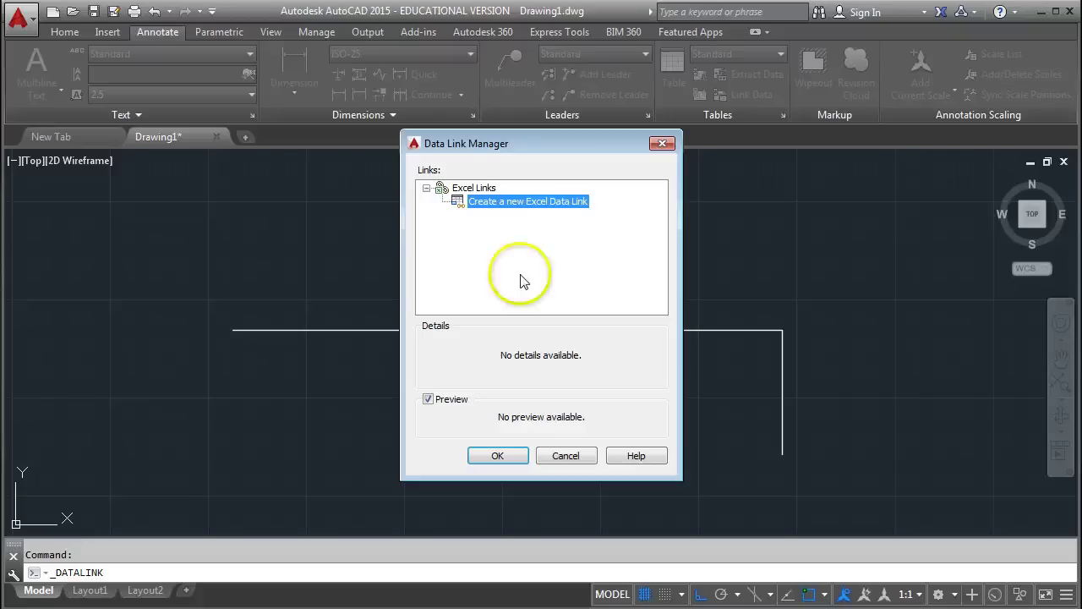
click(494, 307)
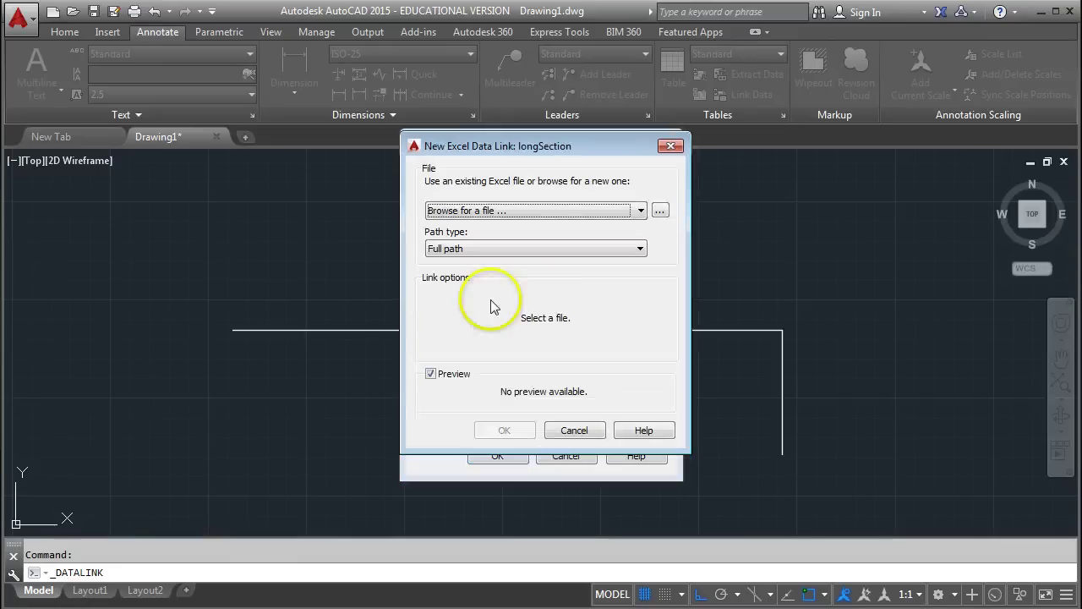
Step: Point longSection at the LongSectionLevelData workbook on the Desktop and confirm both link dialogs
click(661, 211)
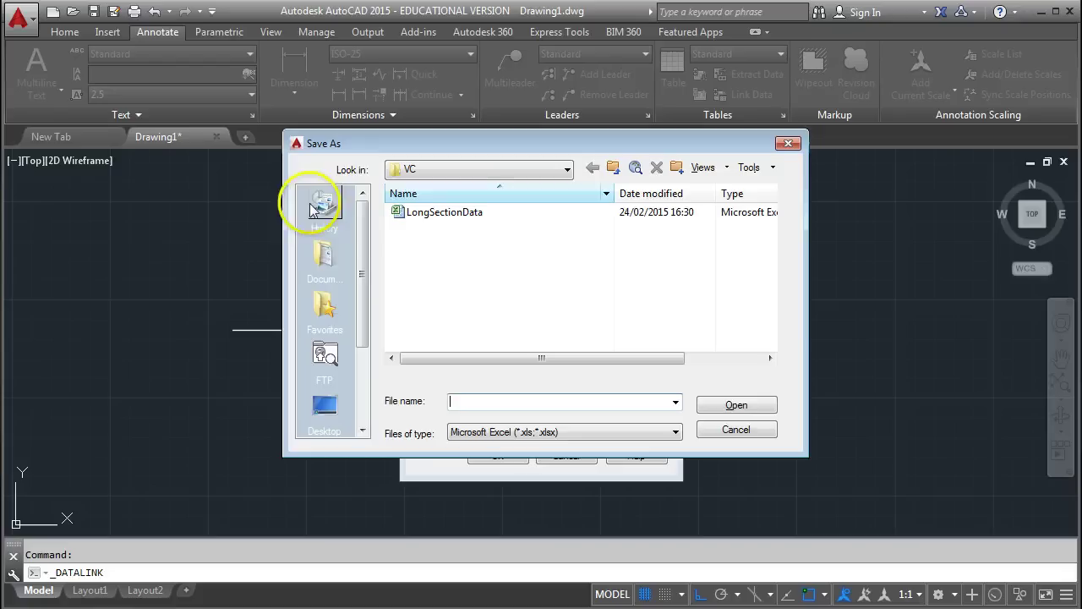
click(317, 414)
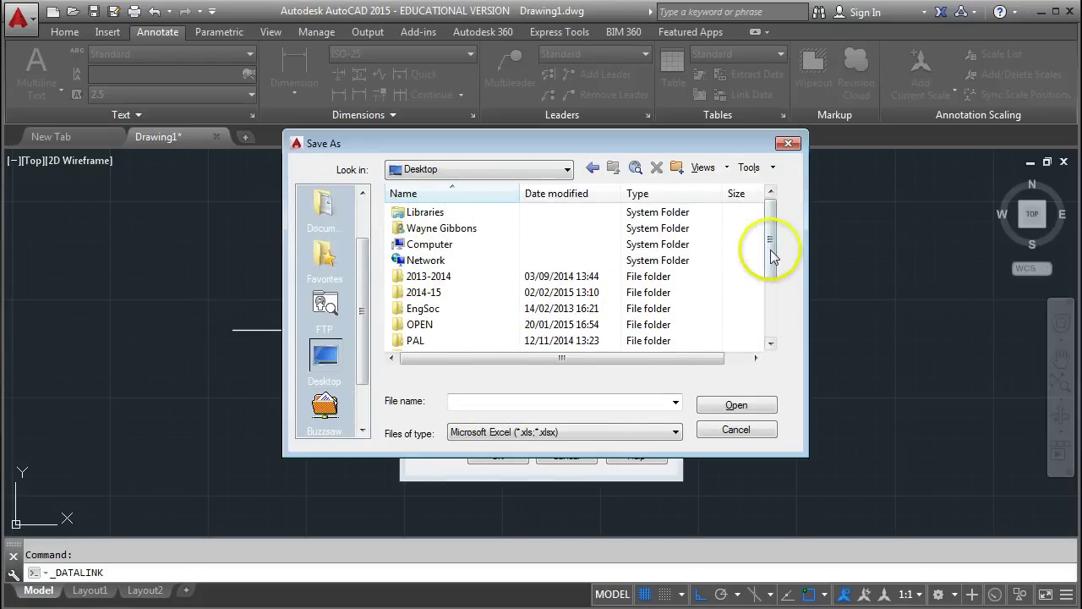
drag(770, 249, 762, 324)
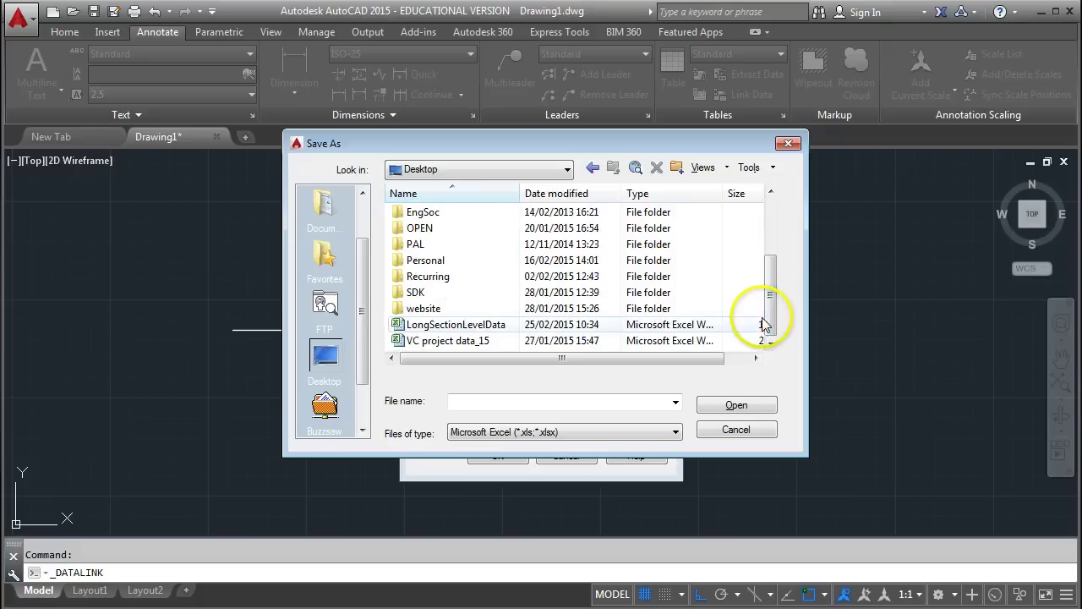
double_click(456, 326)
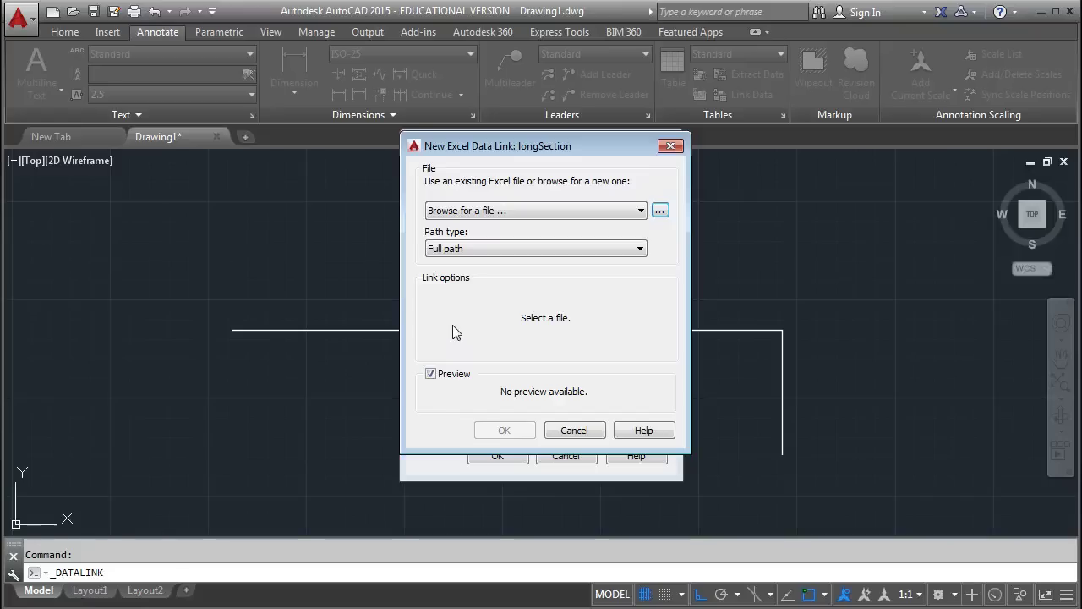
click(568, 293)
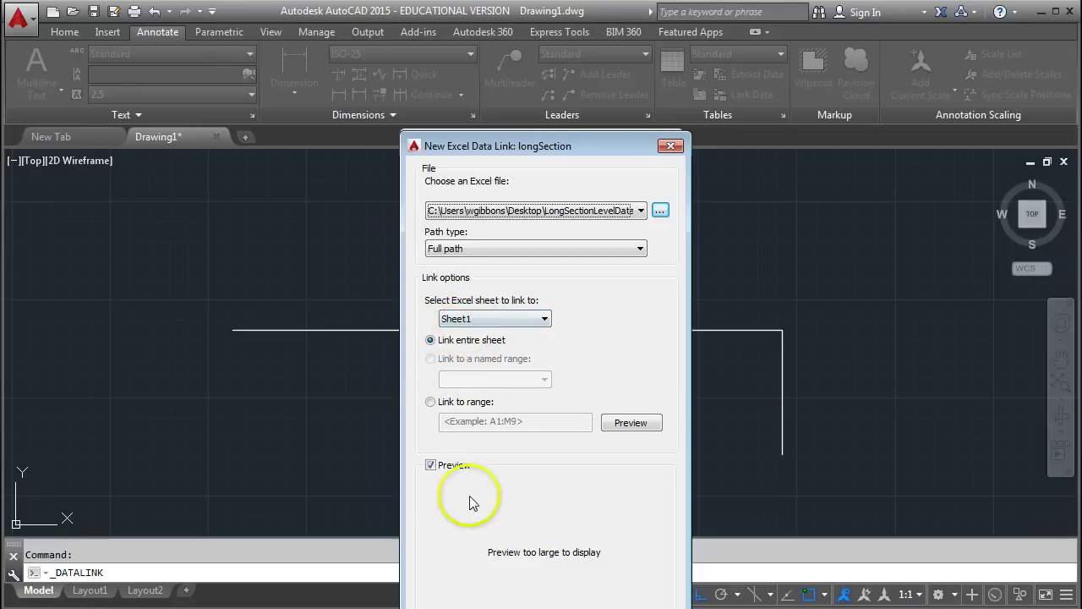
drag(534, 151, 532, 42)
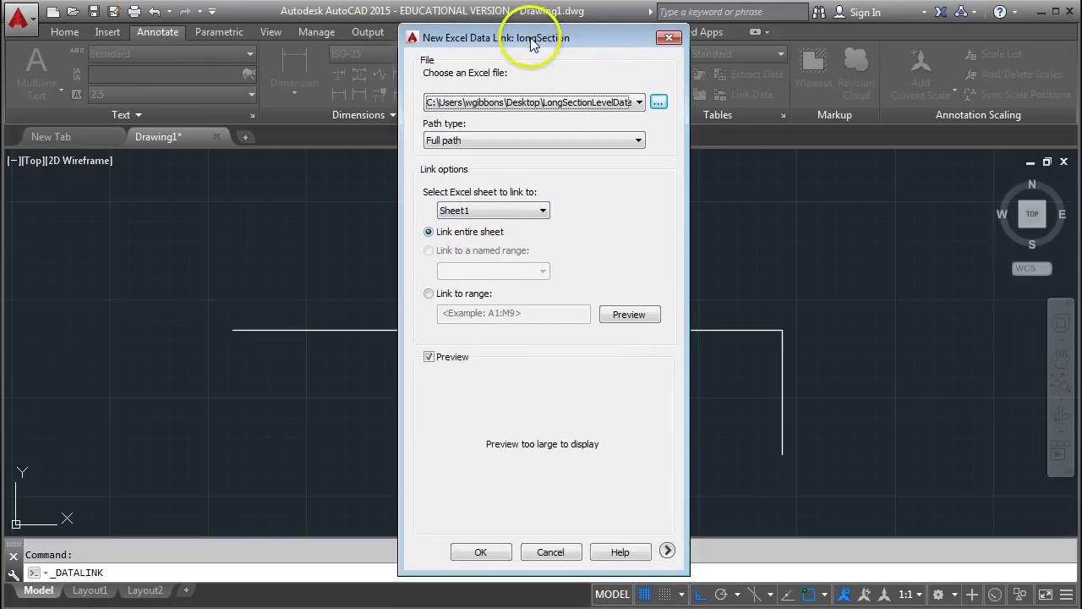
click(480, 553)
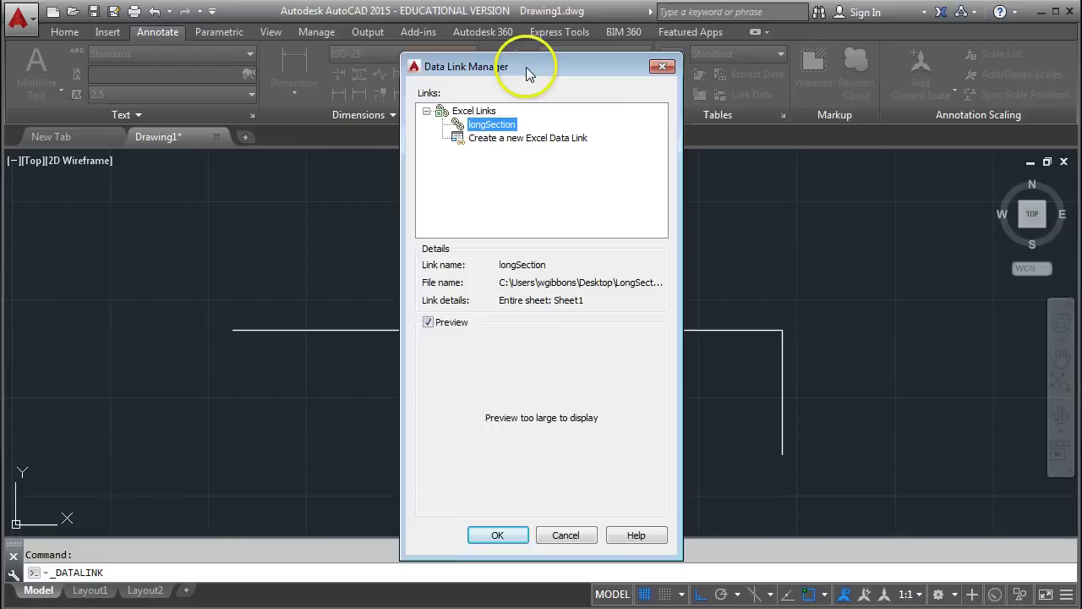
drag(525, 74, 524, 56)
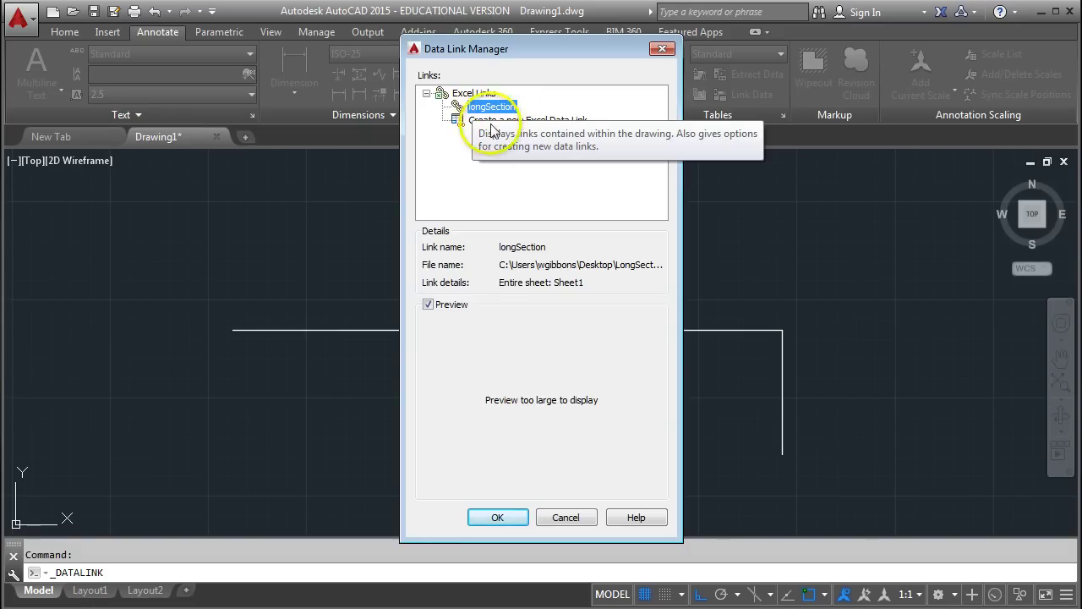
click(497, 517)
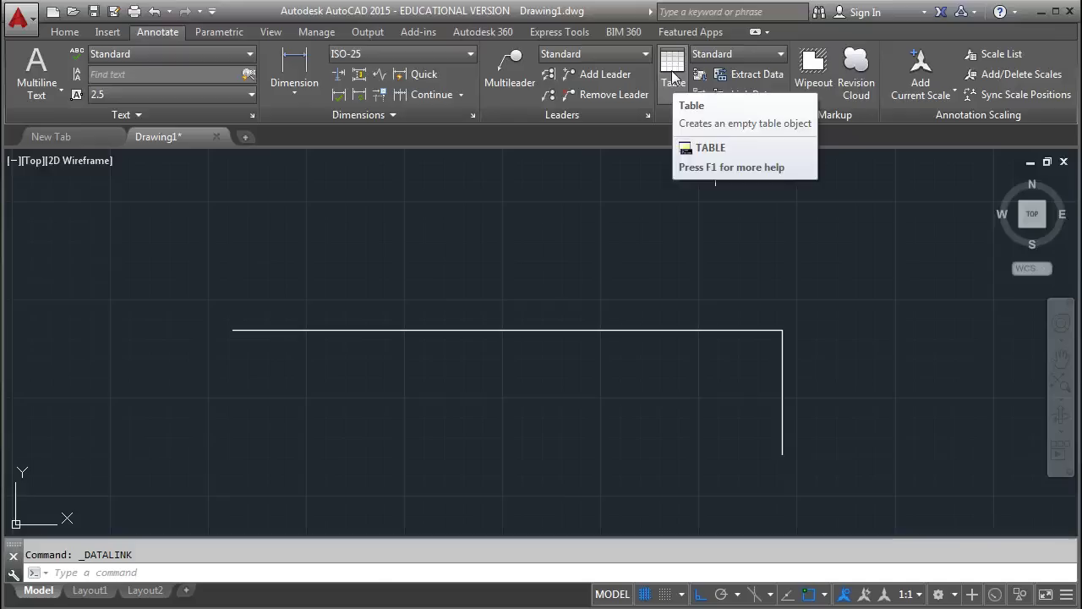
click(672, 74)
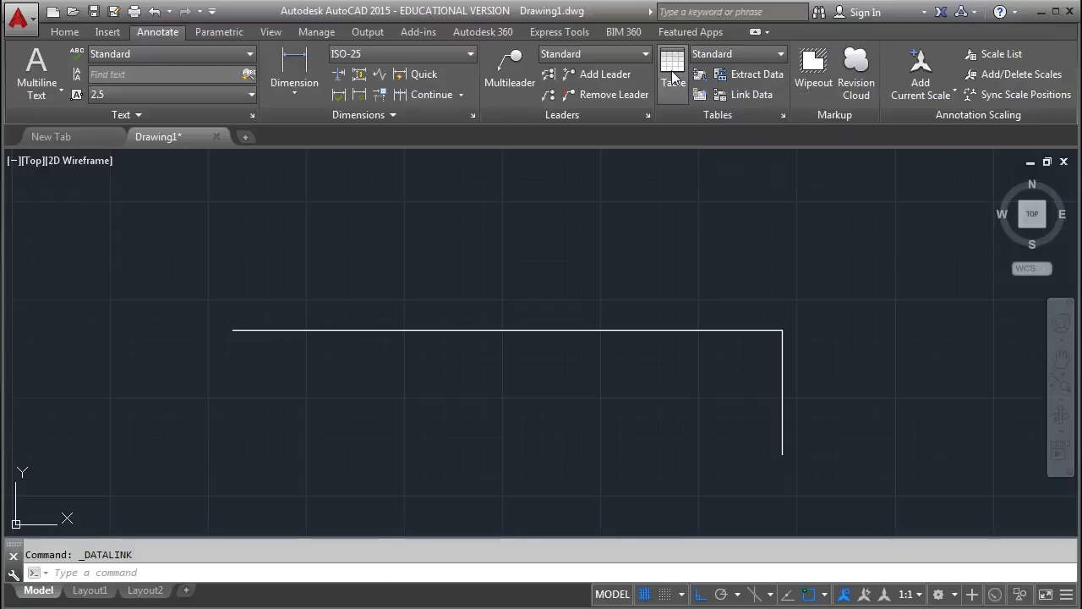
click(673, 73)
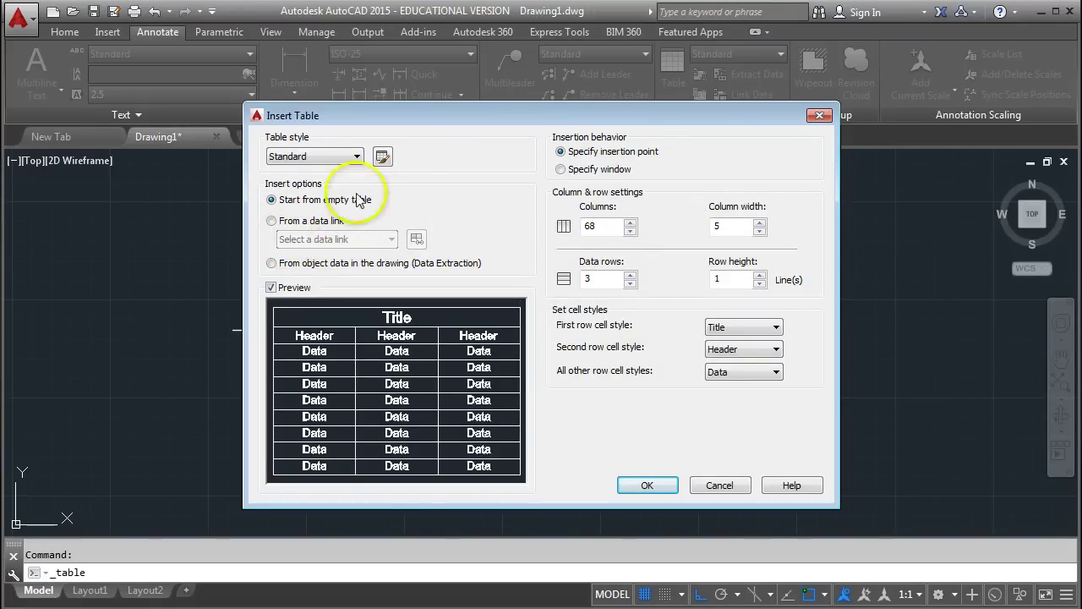
click(272, 223)
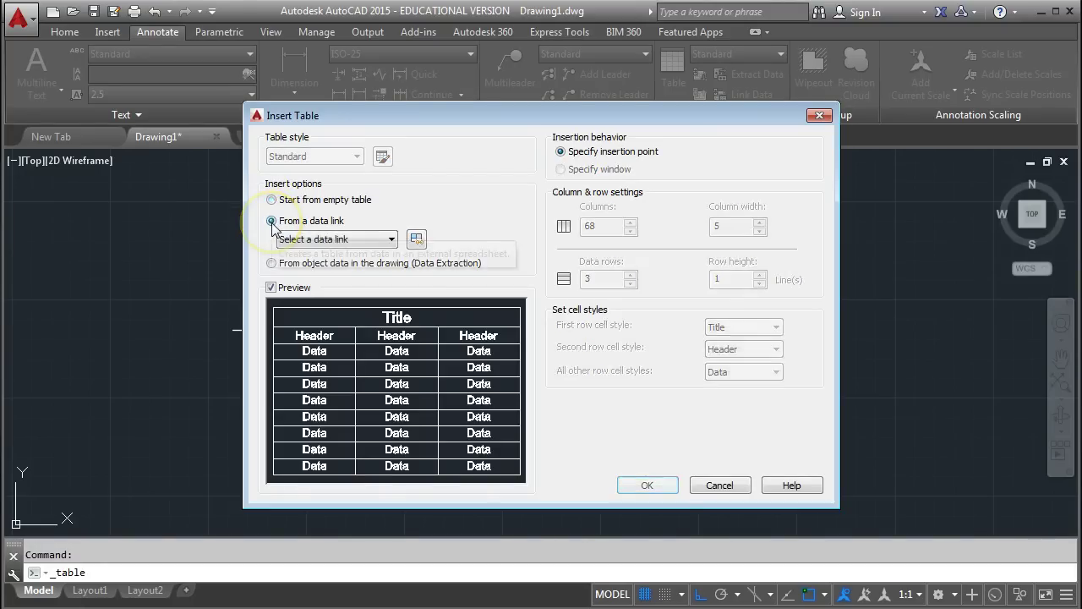
click(389, 241)
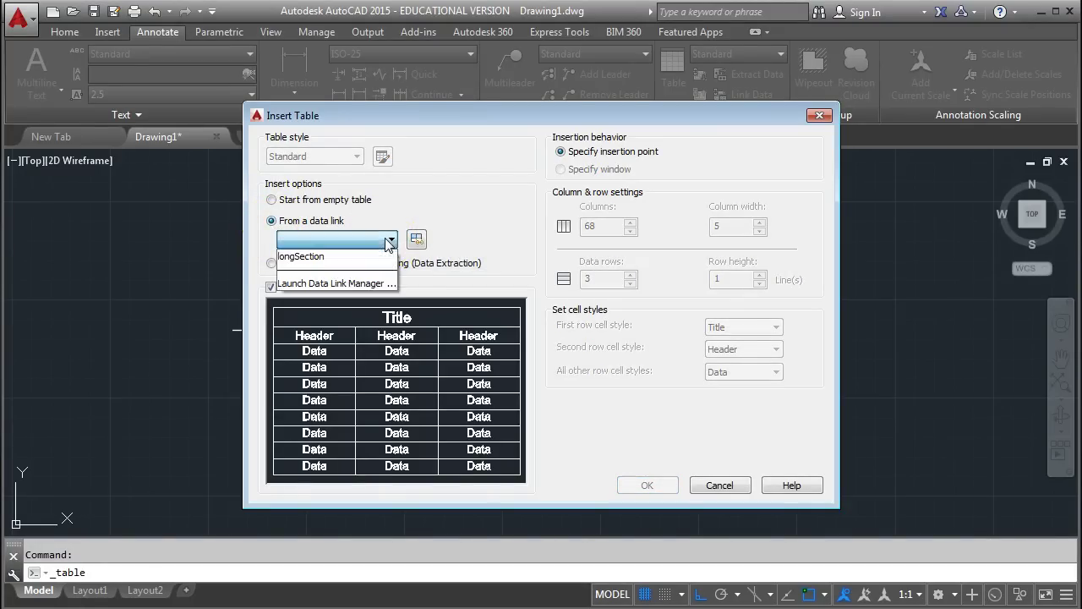
click(295, 258)
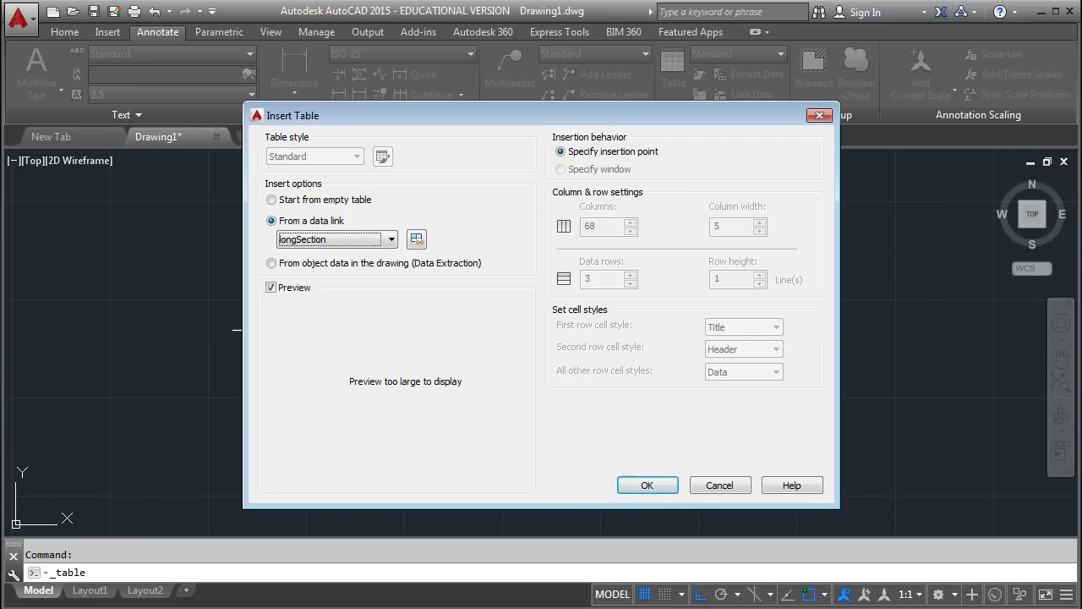
key(Escape)
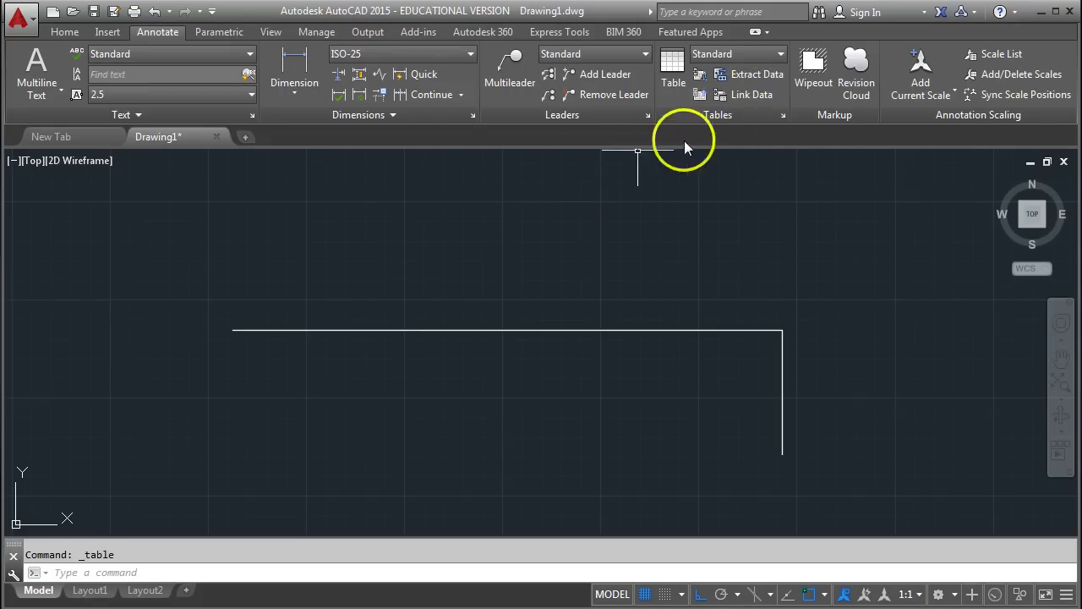
Step: Start a new table with 70 columns, Data style for the first two rows, and 5 data rows
click(676, 75)
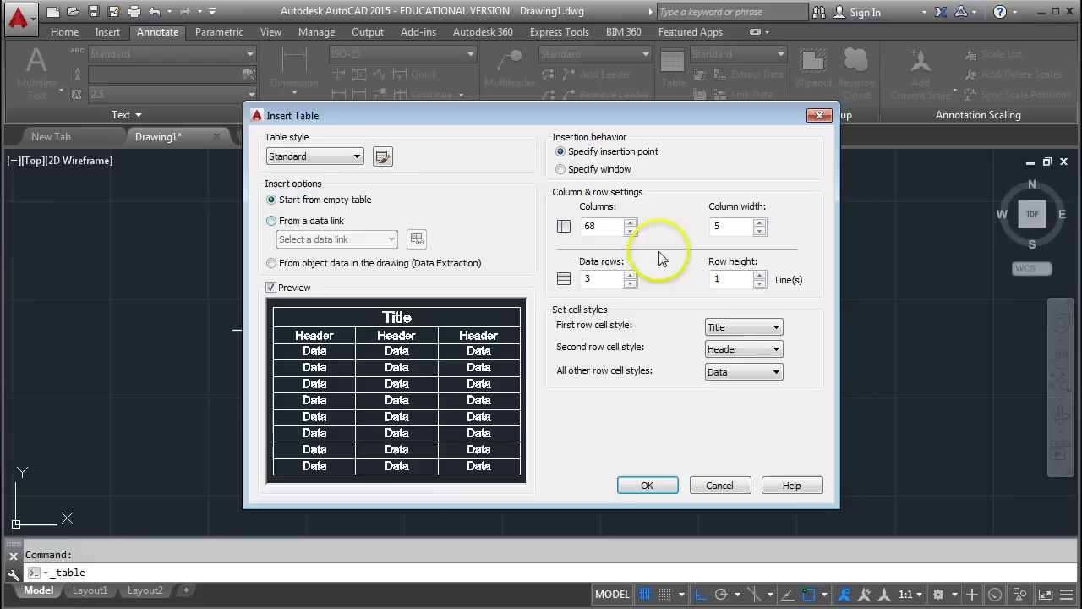
click(599, 226)
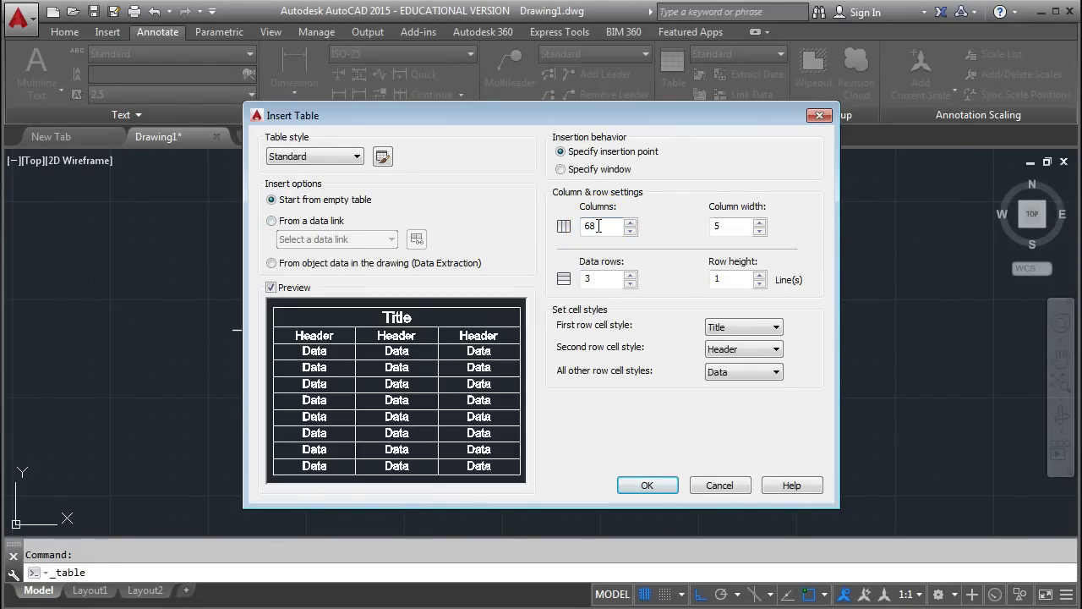
double_click(577, 225)
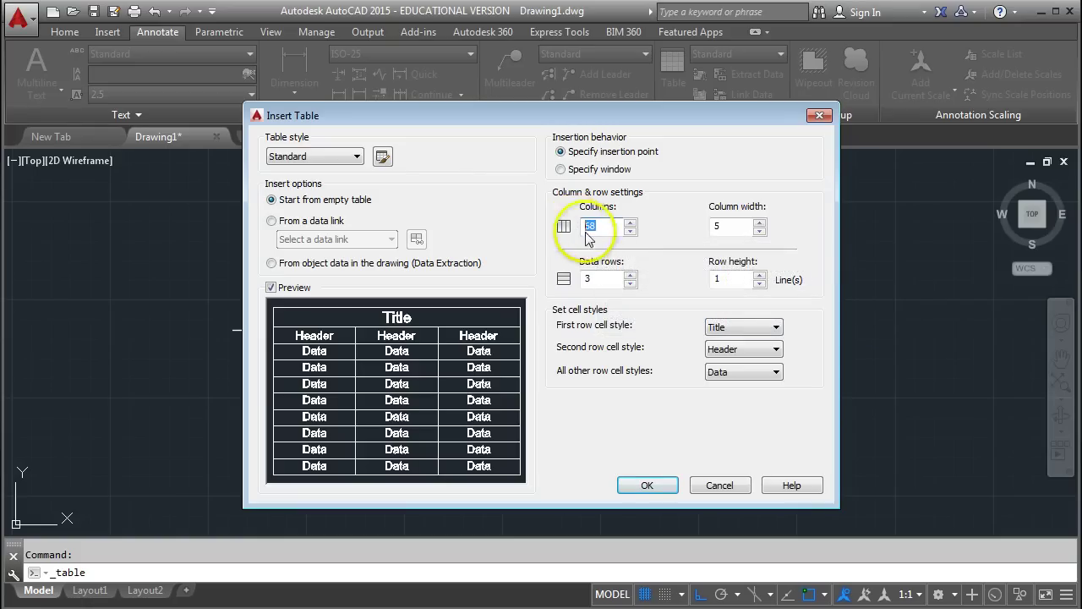
text(70)
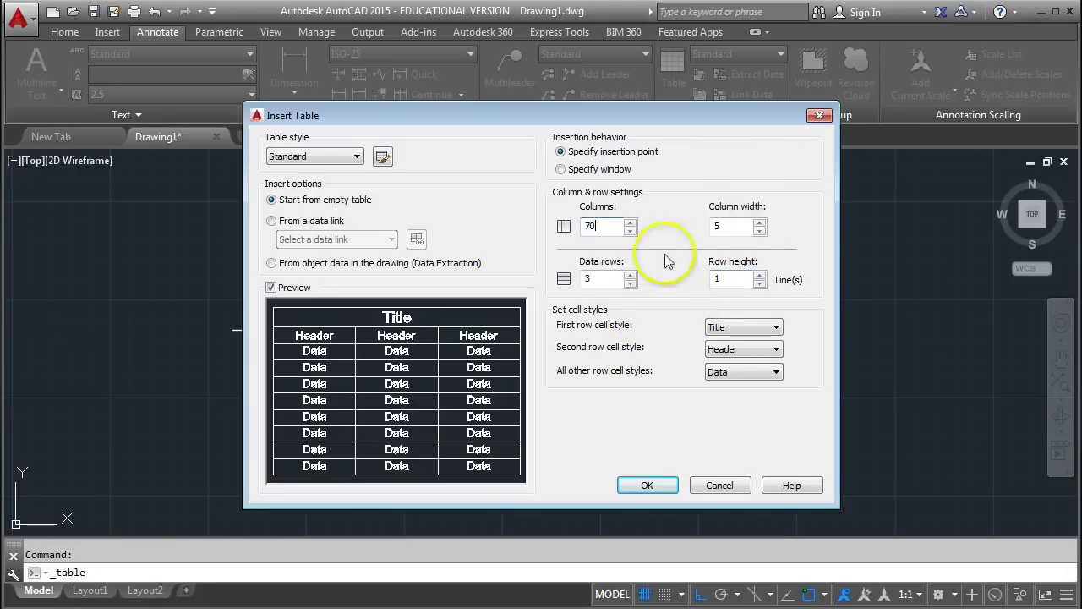
click(775, 330)
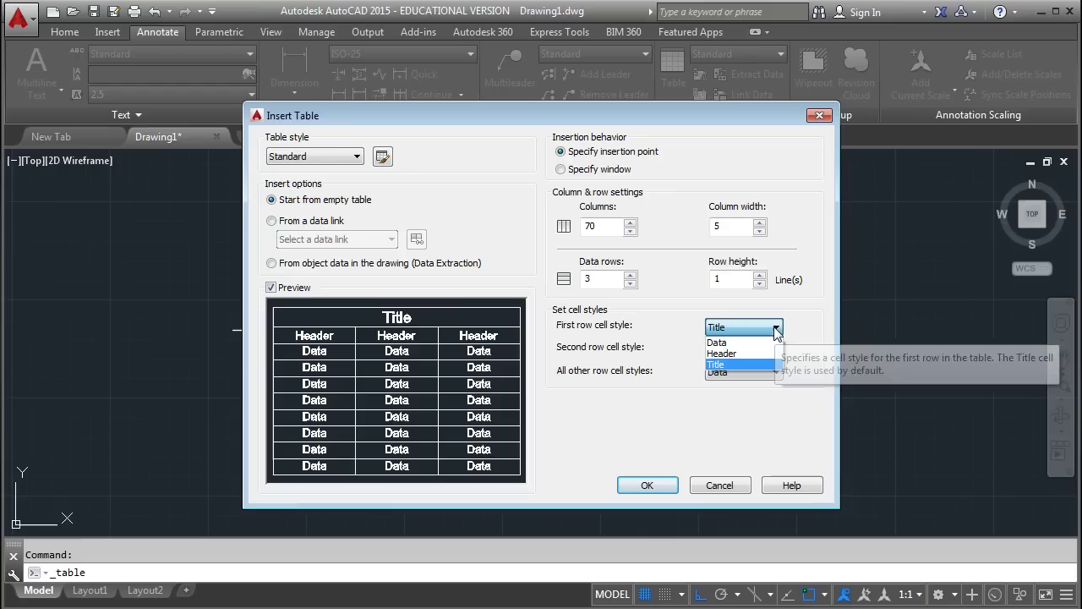
click(722, 343)
click(729, 348)
click(723, 366)
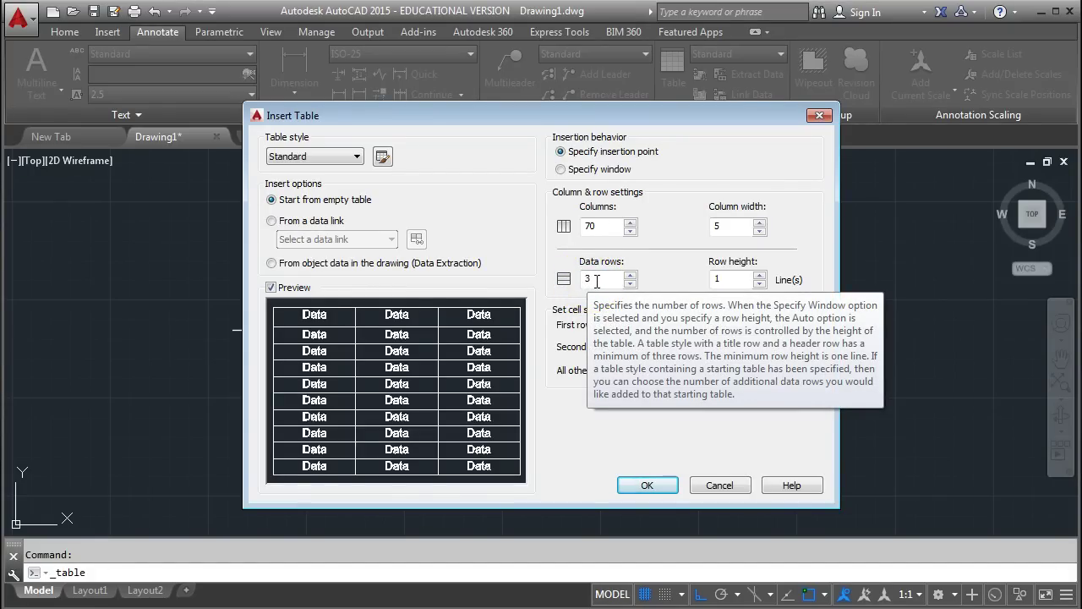
double_click(600, 279)
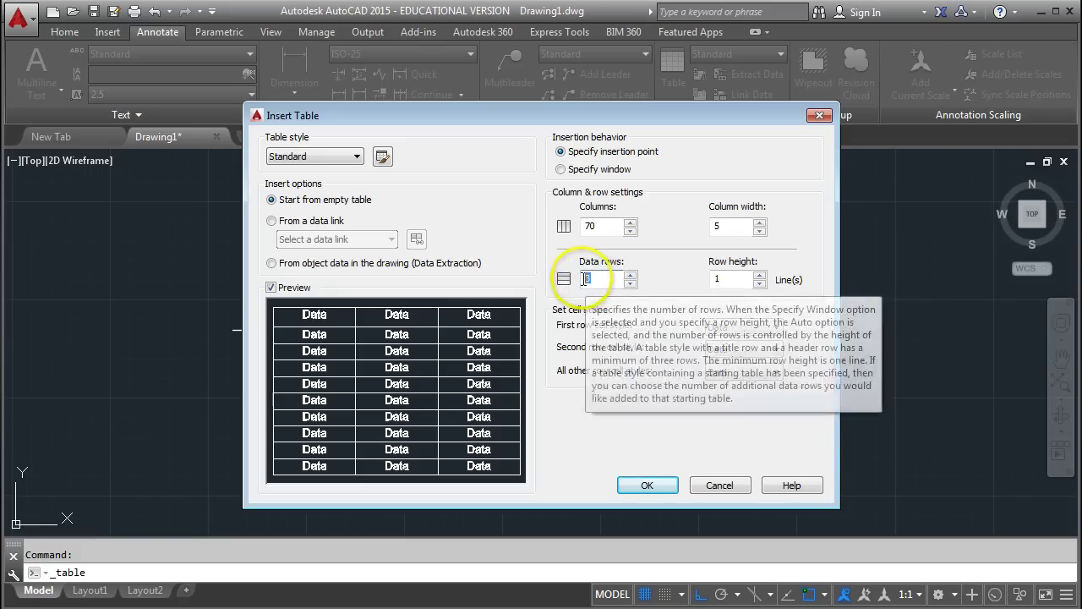
text(5)
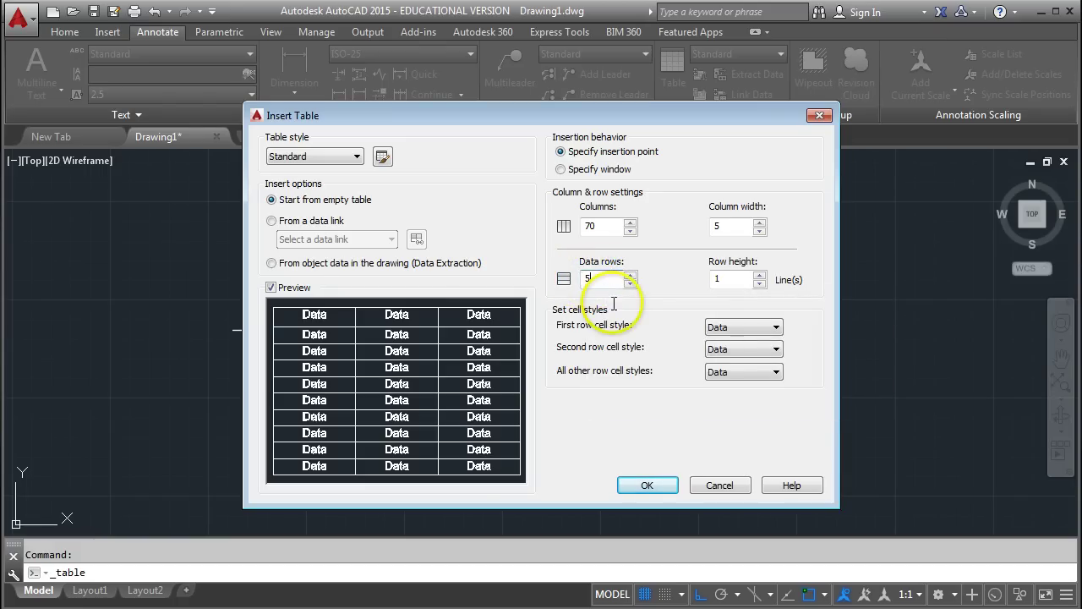
double_click(582, 279)
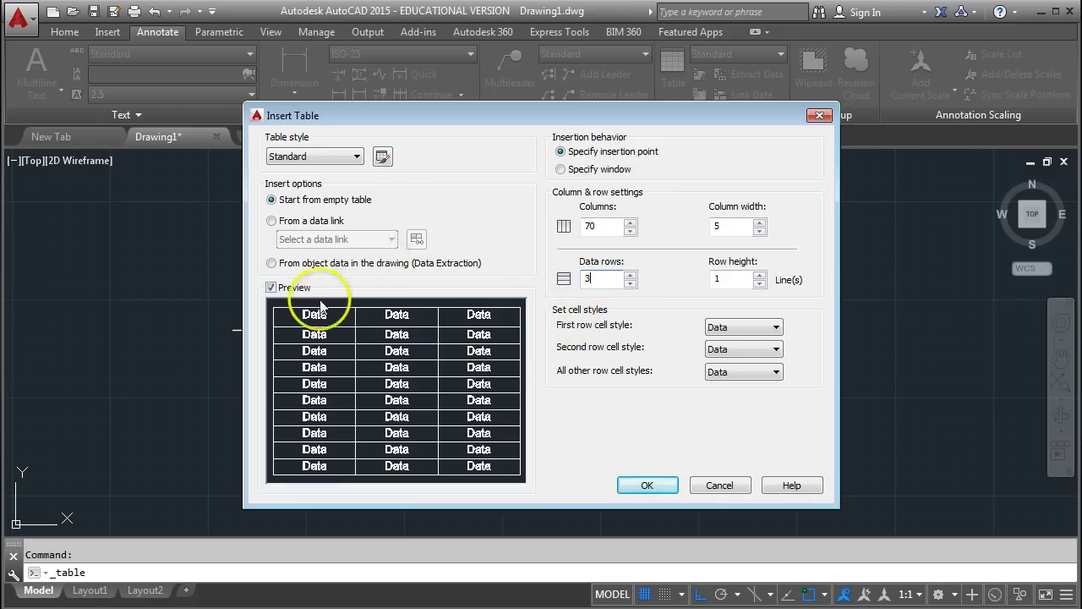
Step: Fill the table from the longSection data link and accept the Insert Table settings
click(271, 220)
click(360, 239)
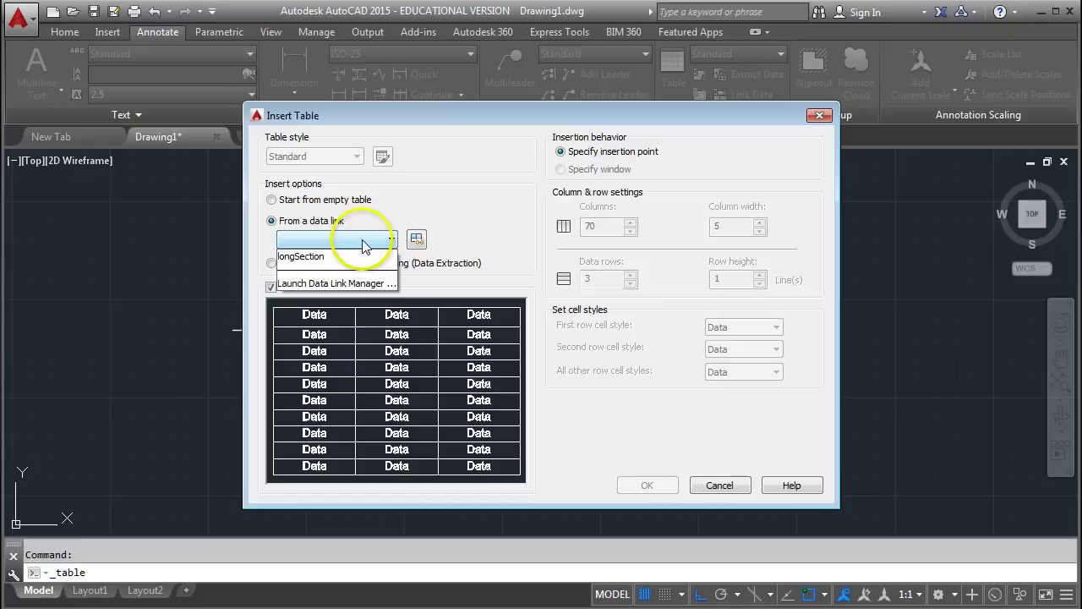
click(304, 256)
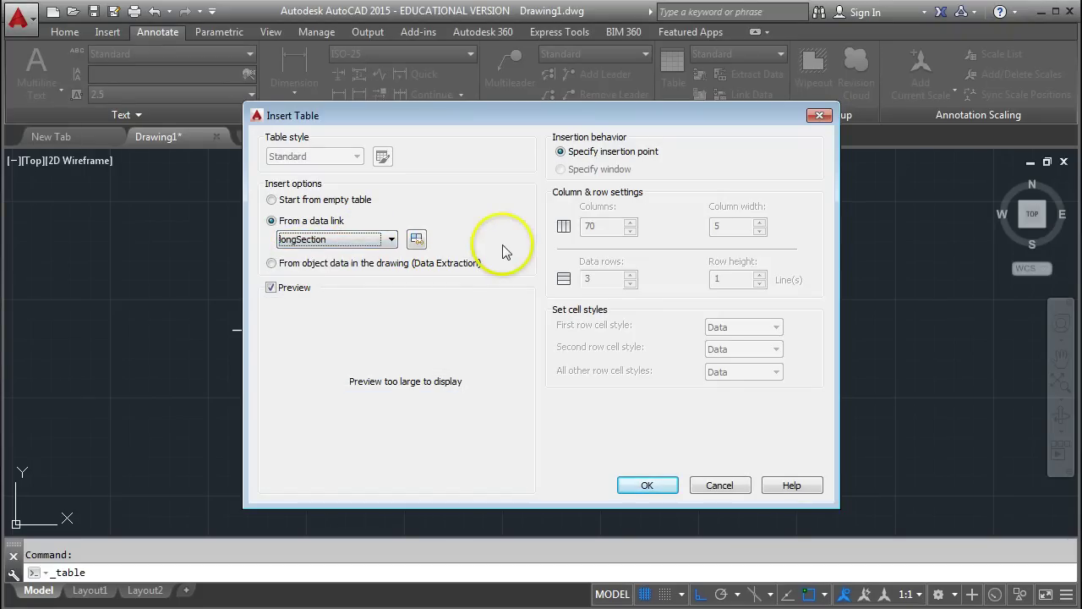
click(645, 484)
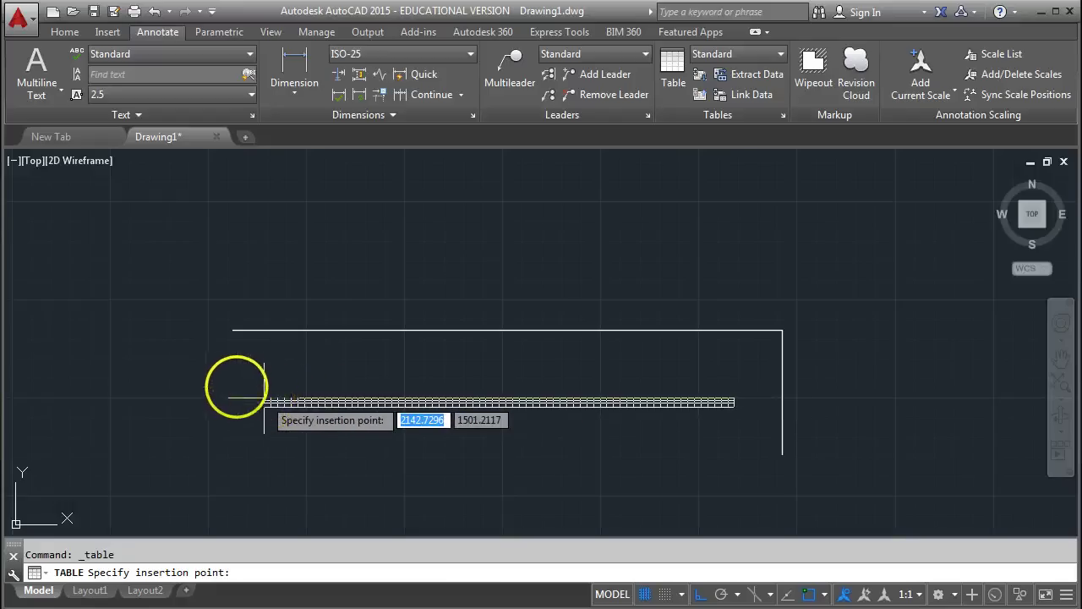
Step: Place the linked level table at the long section line's start point
scroll(234, 382, up, 2)
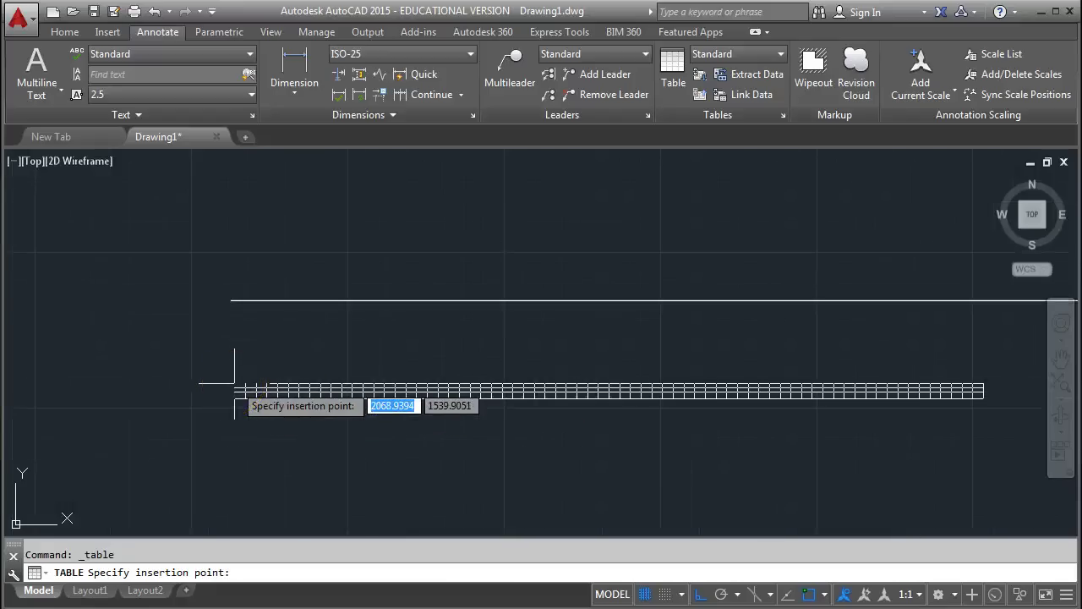
scroll(234, 382, up, 2)
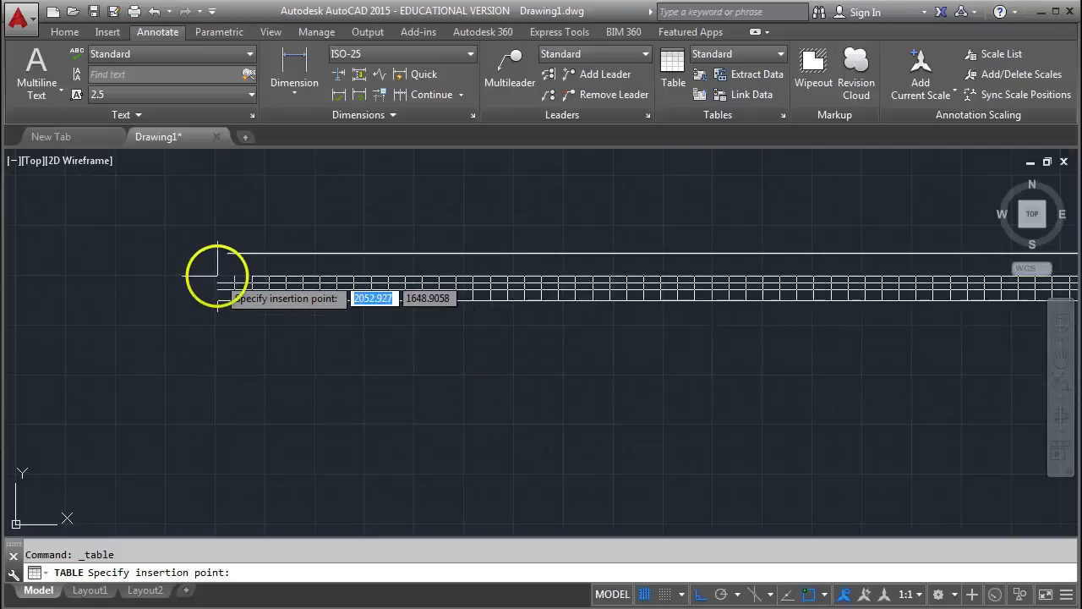
scroll(218, 273, up, 2)
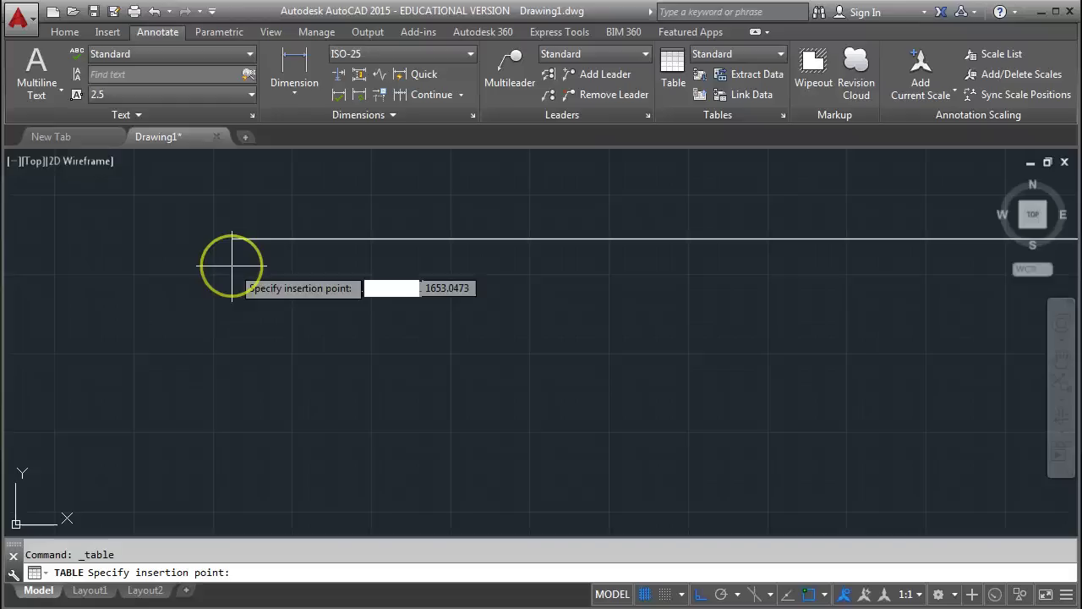
scroll(230, 255, up, 3)
mouse_move(230, 251)
middle_down()
mouse_move(232, 355)
mouse_move(245, 387)
middle_up()
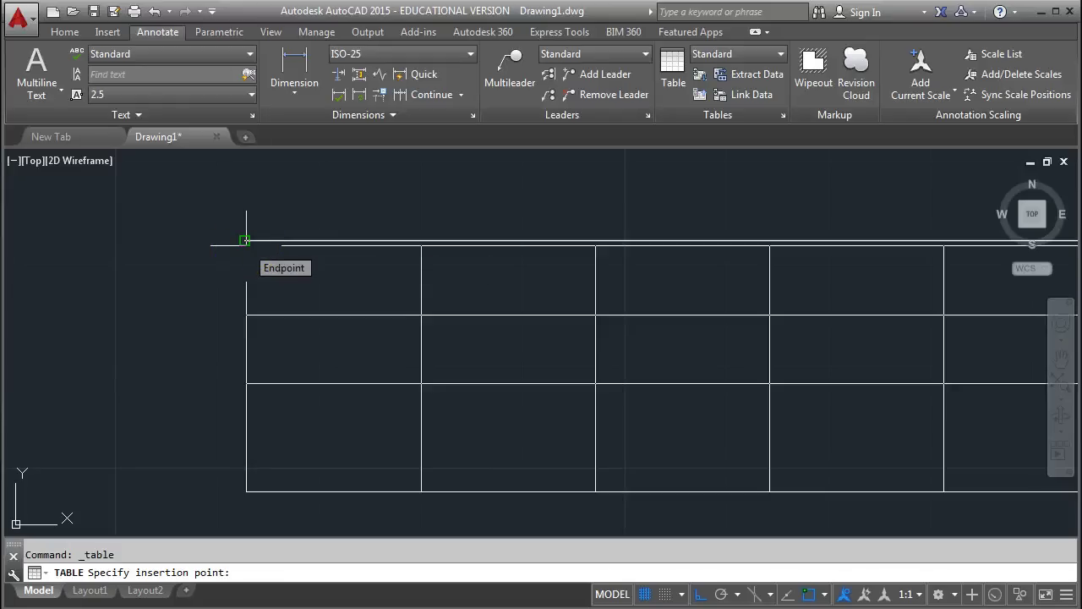
click(244, 240)
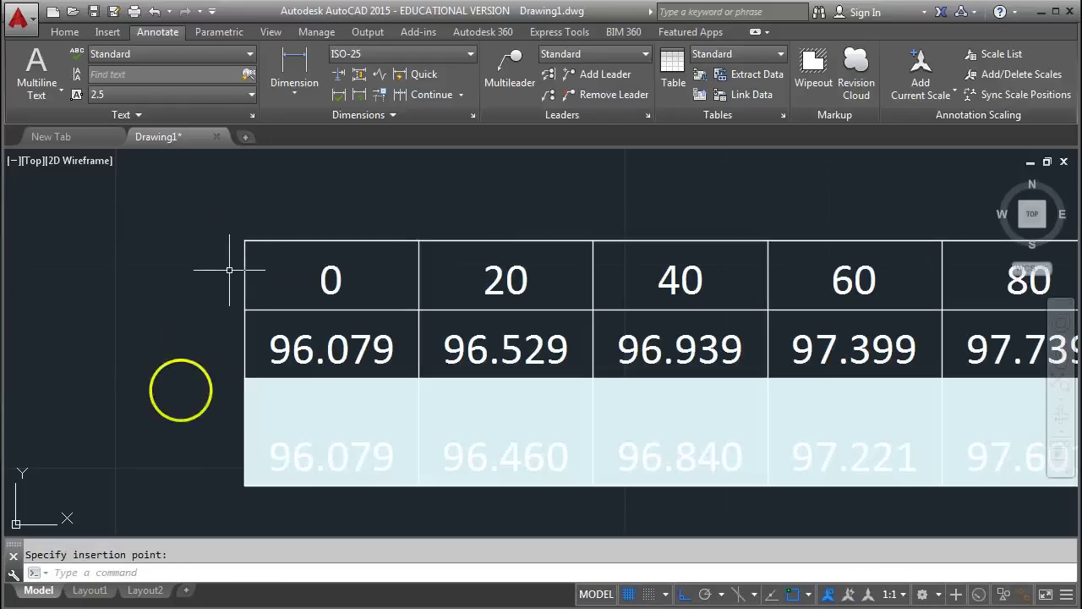
Step: Pan and zoom along the table to check its chainages through 1380
scroll(169, 414, down, 6)
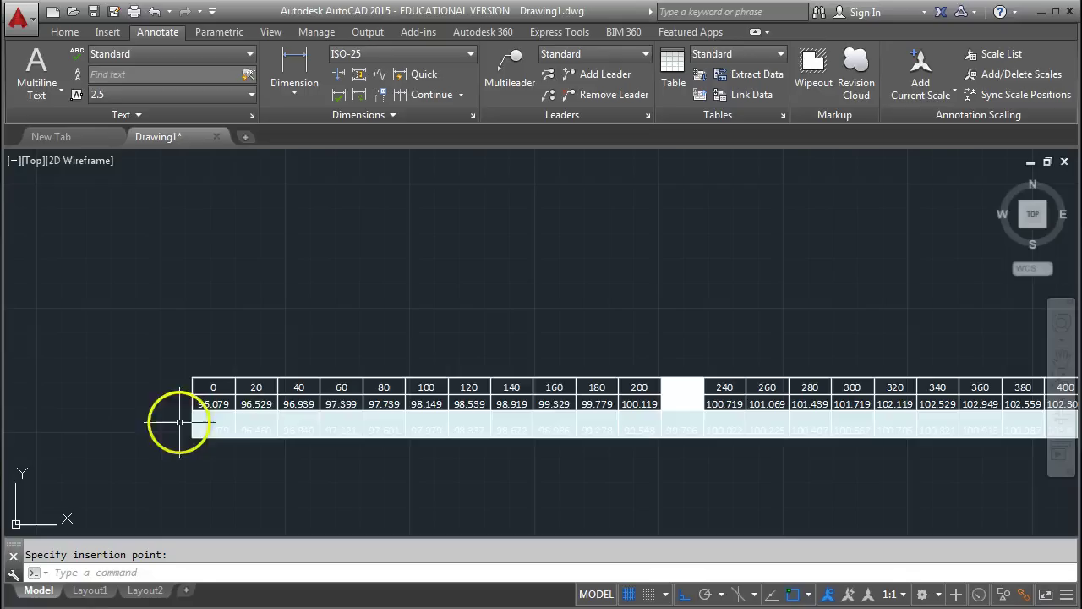
mouse_move(584, 430)
middle_down()
mouse_move(507, 448)
mouse_move(406, 449)
middle_up()
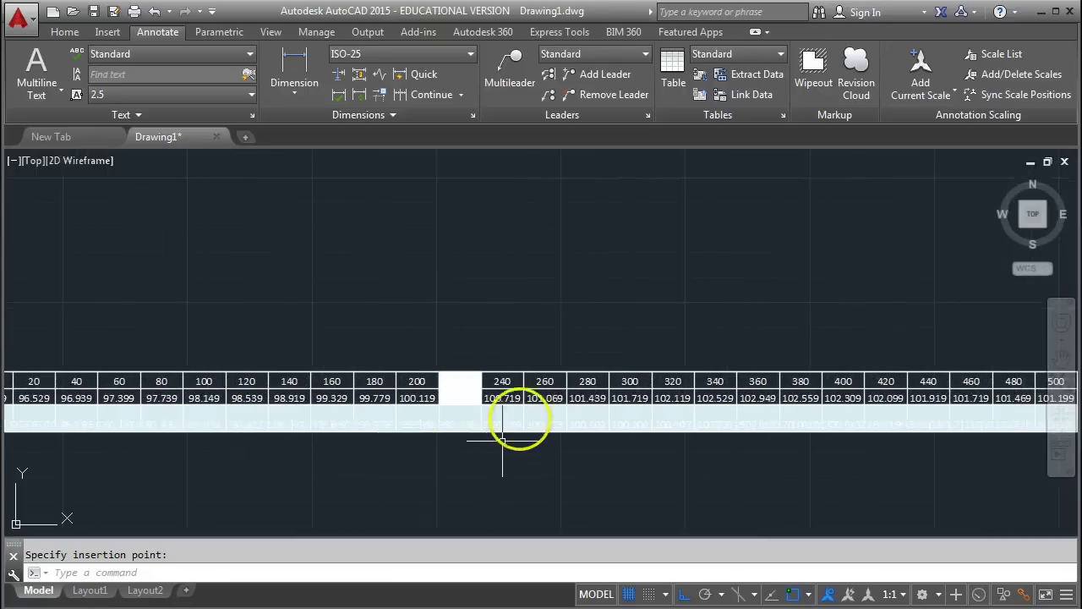
scroll(459, 415, up, 4)
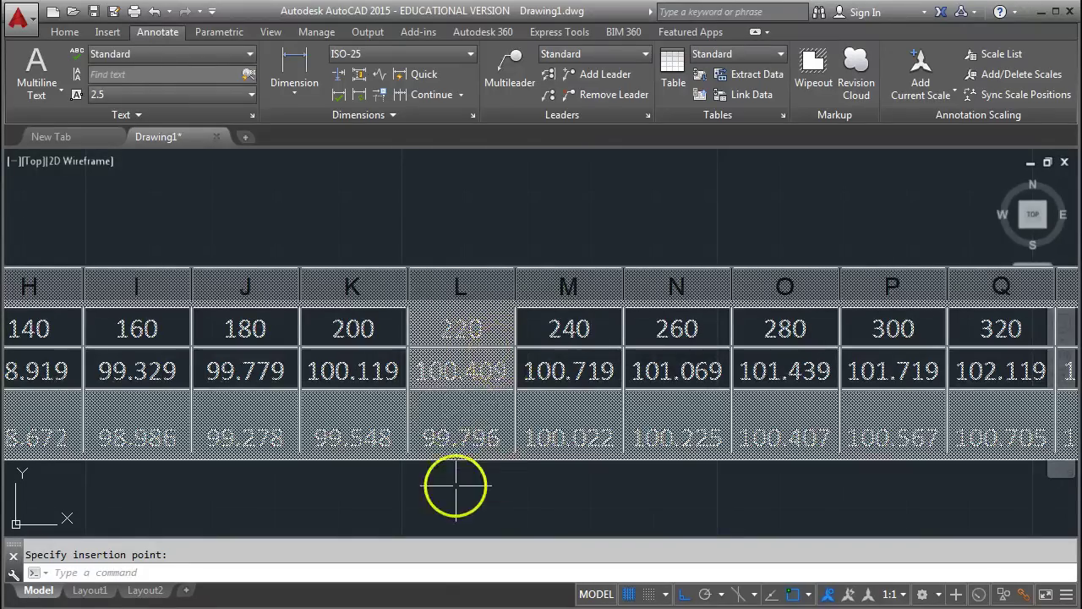
scroll(476, 394, down, 4)
scroll(476, 394, down, 3)
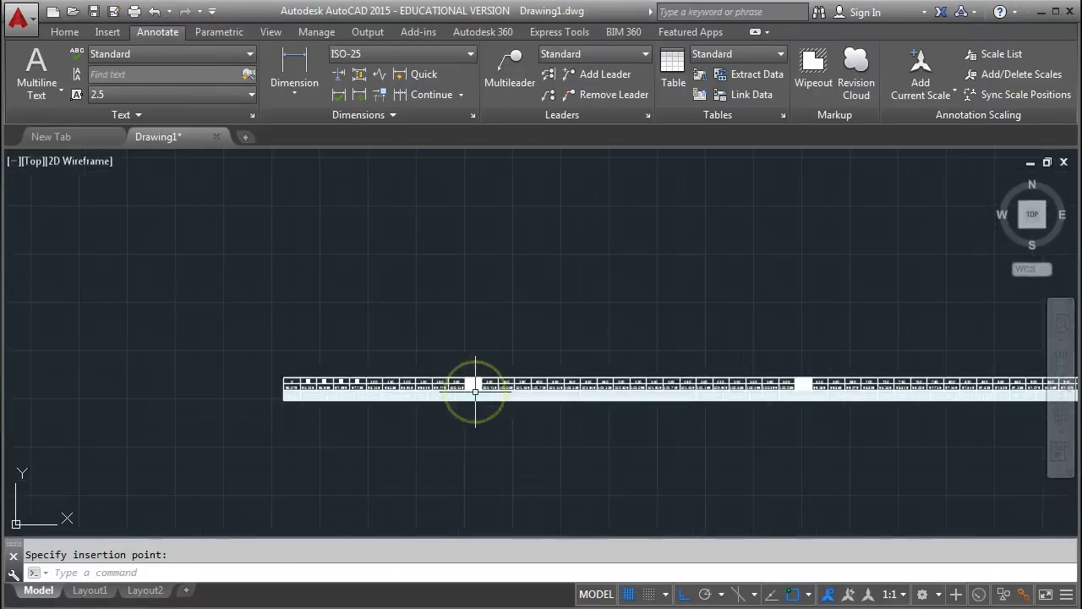
scroll(664, 406, down, 3)
middle_drag(715, 411, 648, 413)
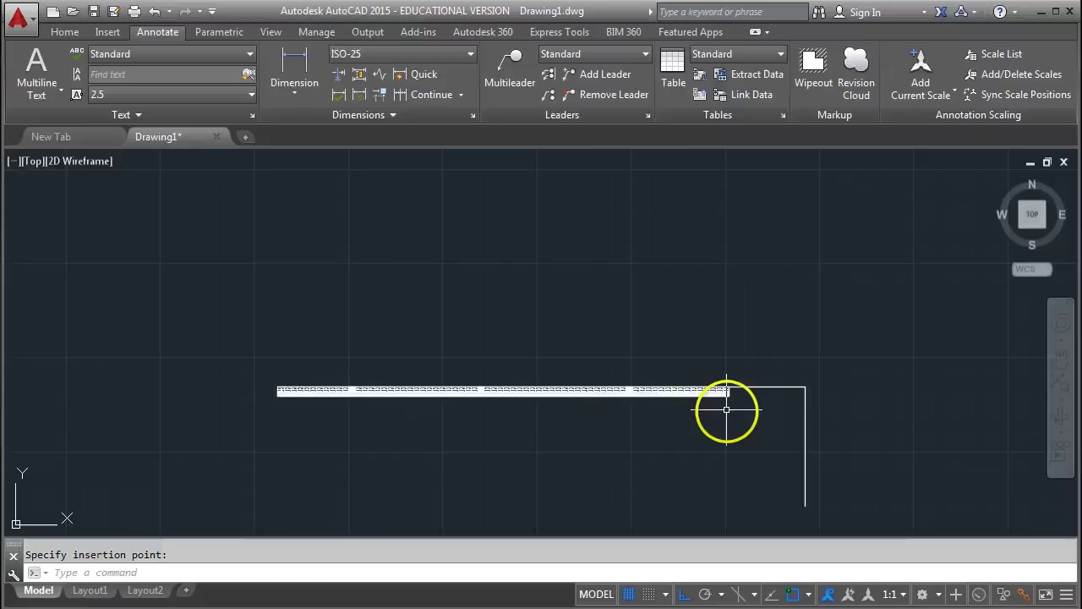
scroll(726, 403, up, 2)
scroll(717, 394, up, 2)
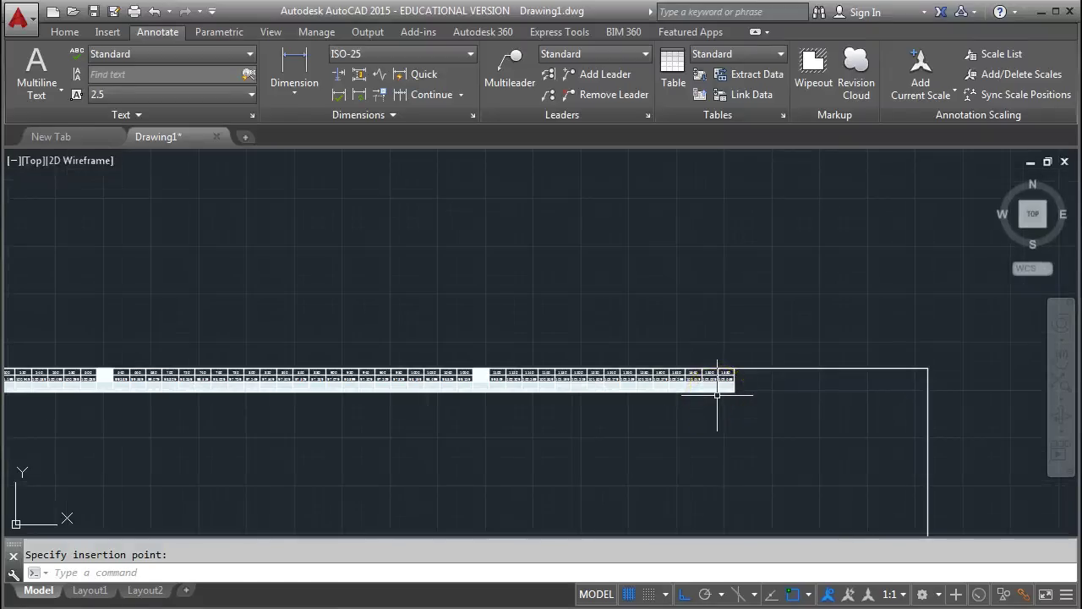
scroll(722, 381, up, 2)
middle_drag(899, 380, 702, 411)
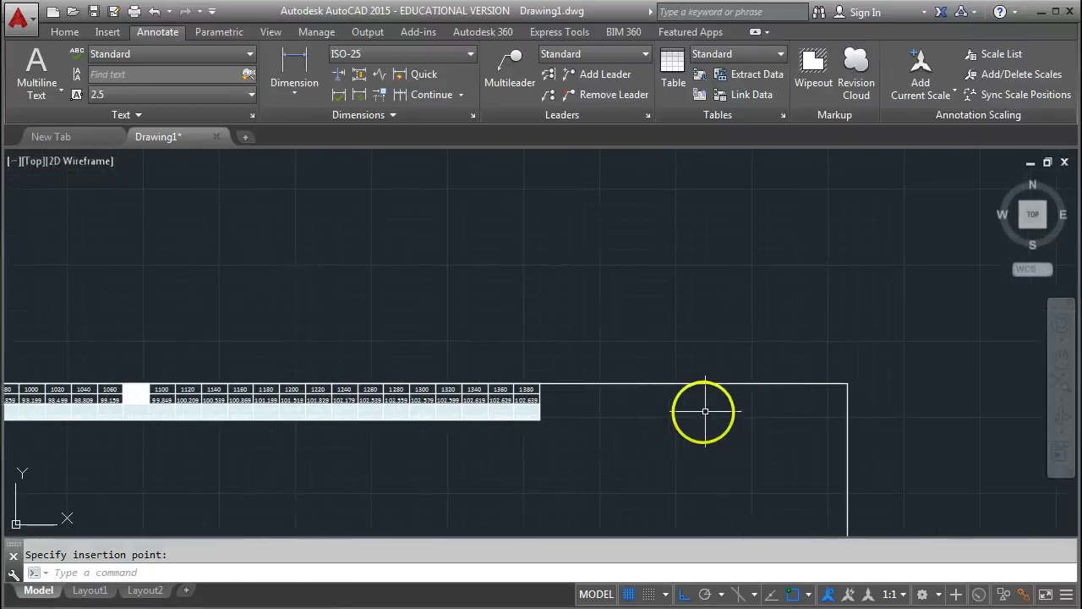
scroll(525, 406, up, 5)
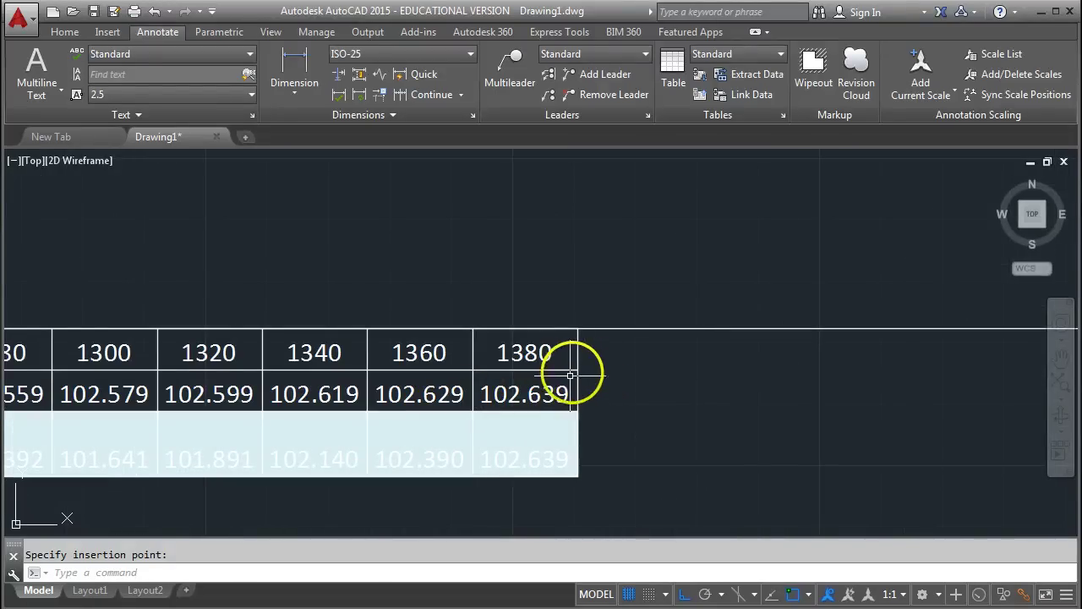
Step: Drag the table's uniform width-stretch grip out to the long section's right end point
click(571, 373)
click(578, 369)
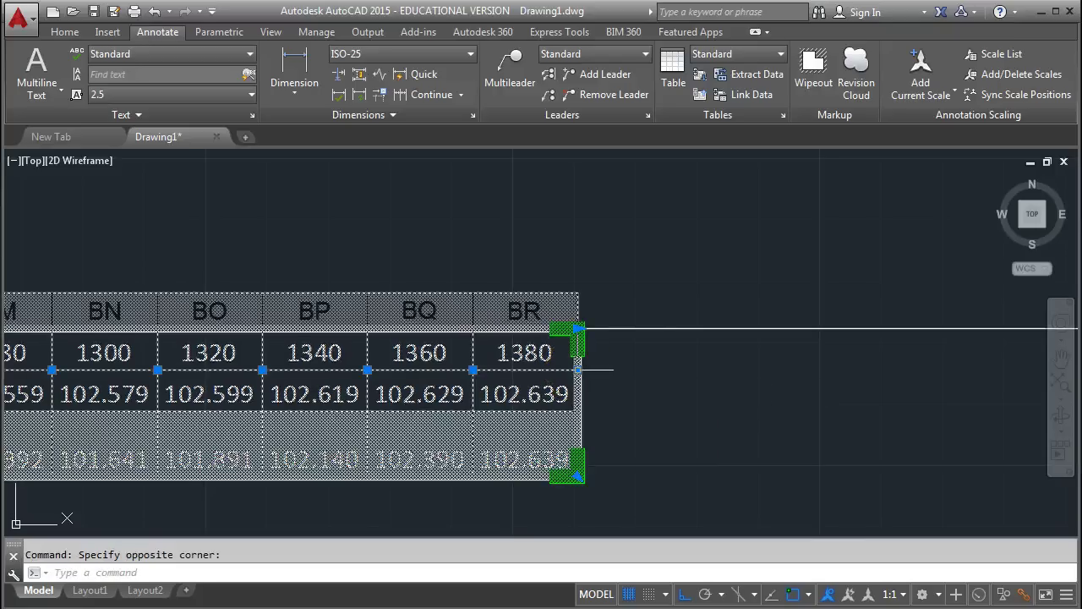
click(629, 327)
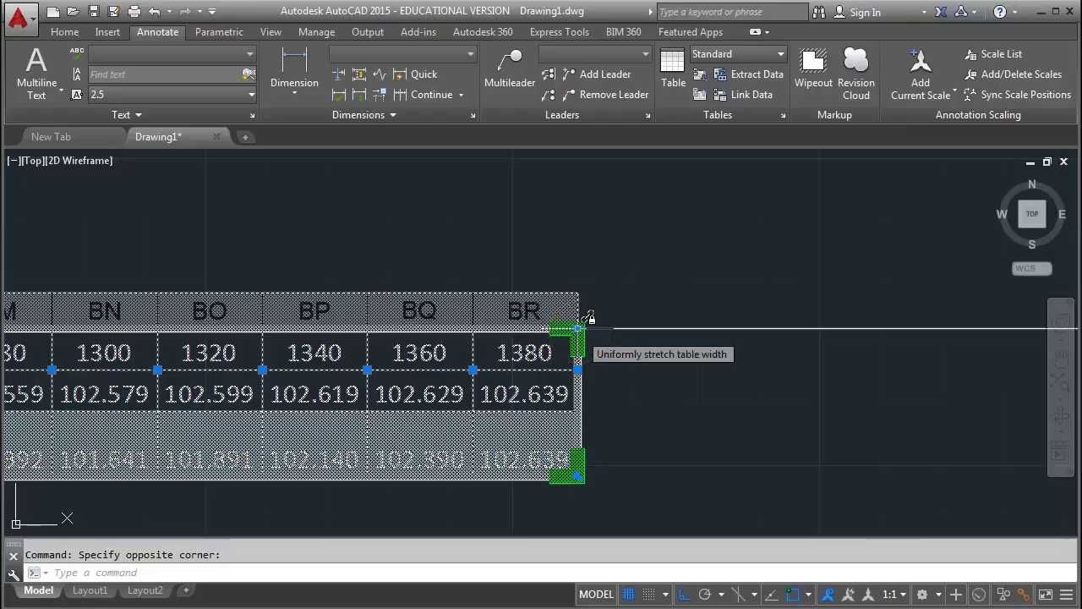
drag(577, 328, 859, 353)
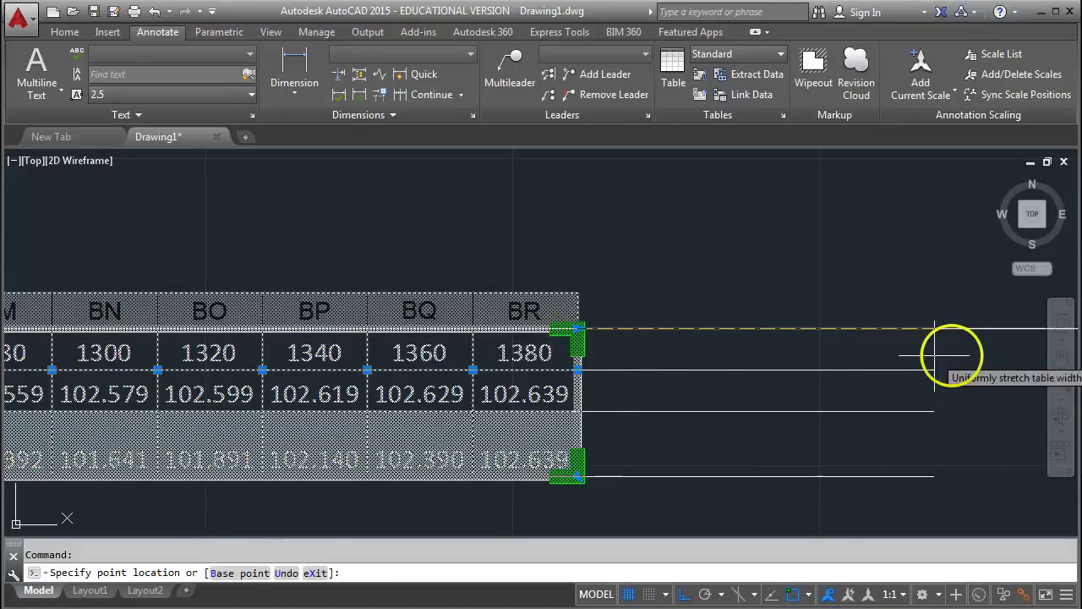
scroll(941, 372, down, 2)
middle_drag(941, 380, 630, 386)
middle_drag(860, 380, 461, 380)
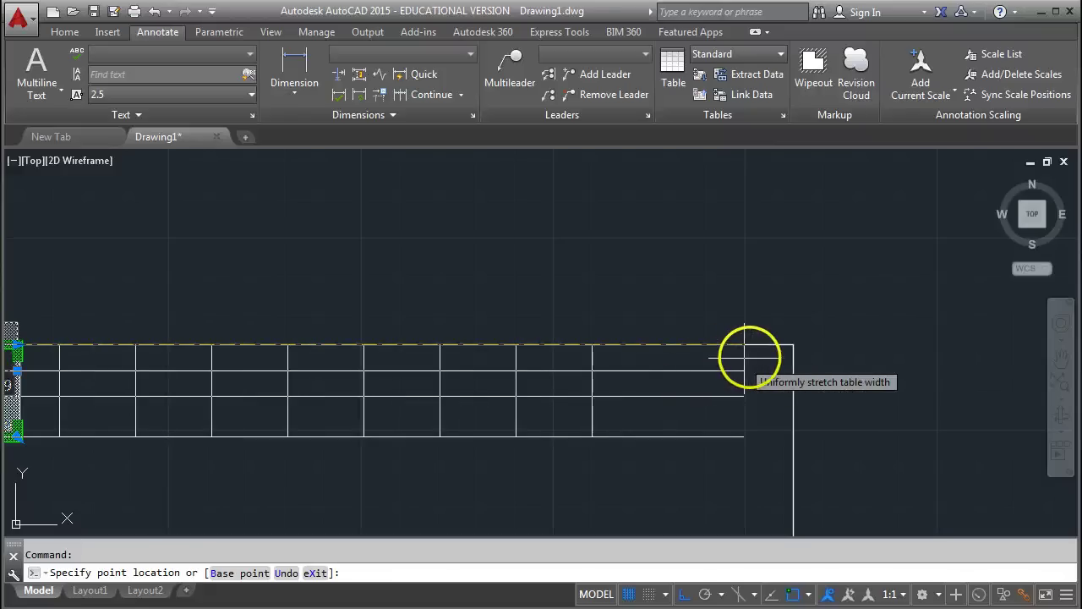
scroll(782, 346, up, 5)
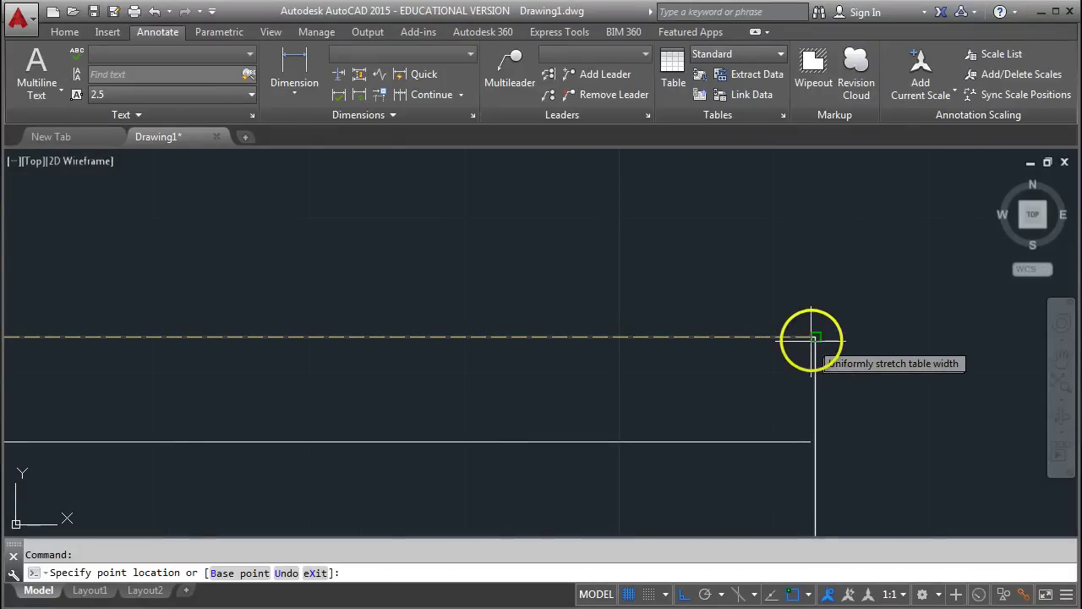
click(811, 338)
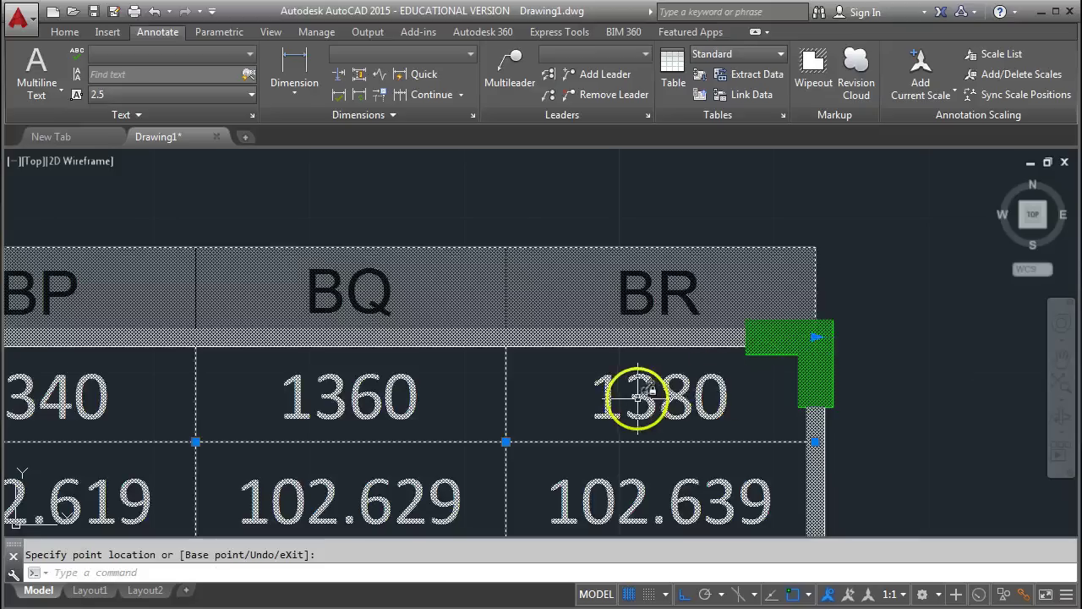
Step: Clear the selection and pan back to the table's start showing chainage 0 at 96.079
scroll(639, 397, down, 8)
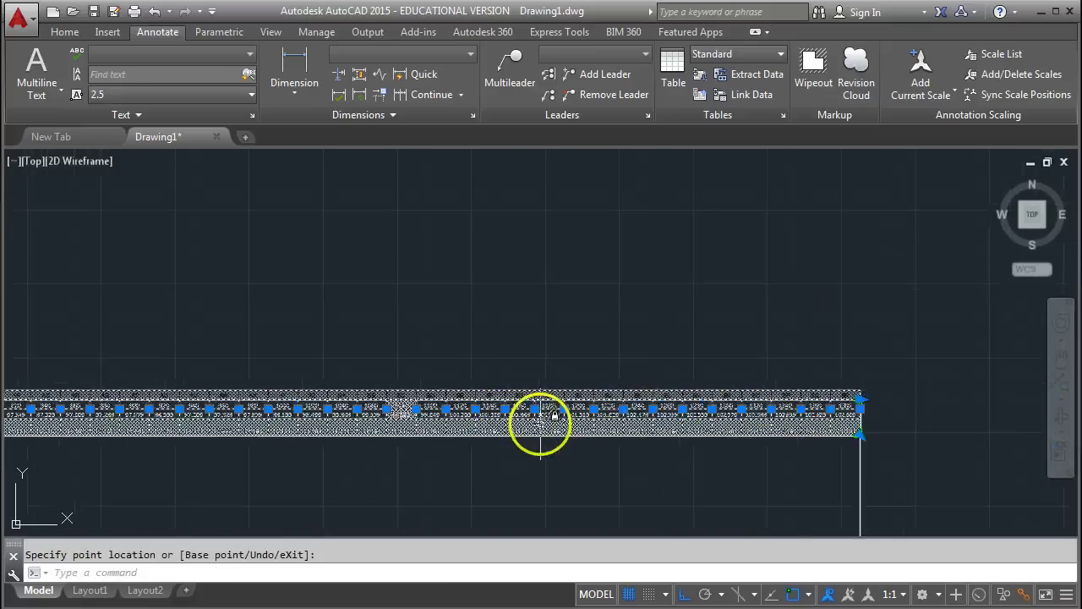
scroll(541, 423, down, 4)
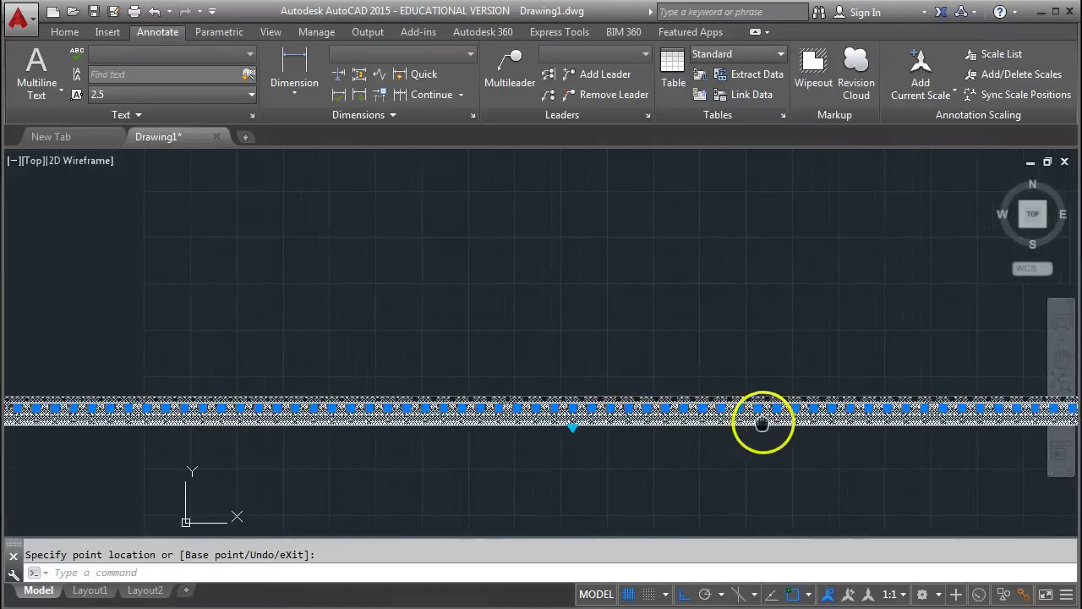
key(Escape)
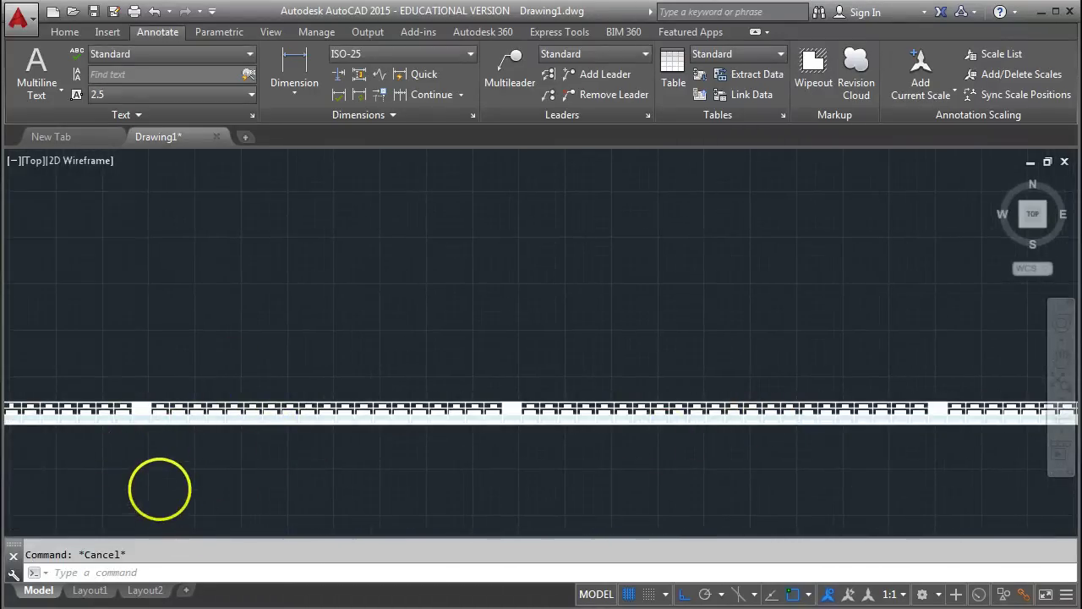
scroll(180, 428, up, 3)
scroll(195, 426, down, 5)
middle_drag(195, 425, 328, 425)
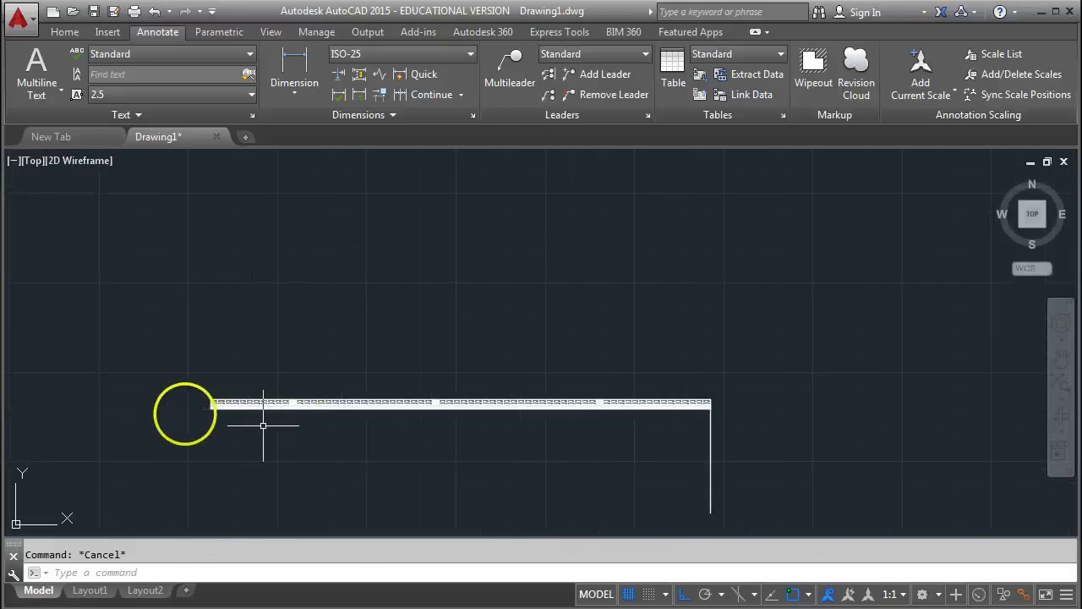
scroll(186, 413, up, 4)
scroll(253, 382, up, 6)
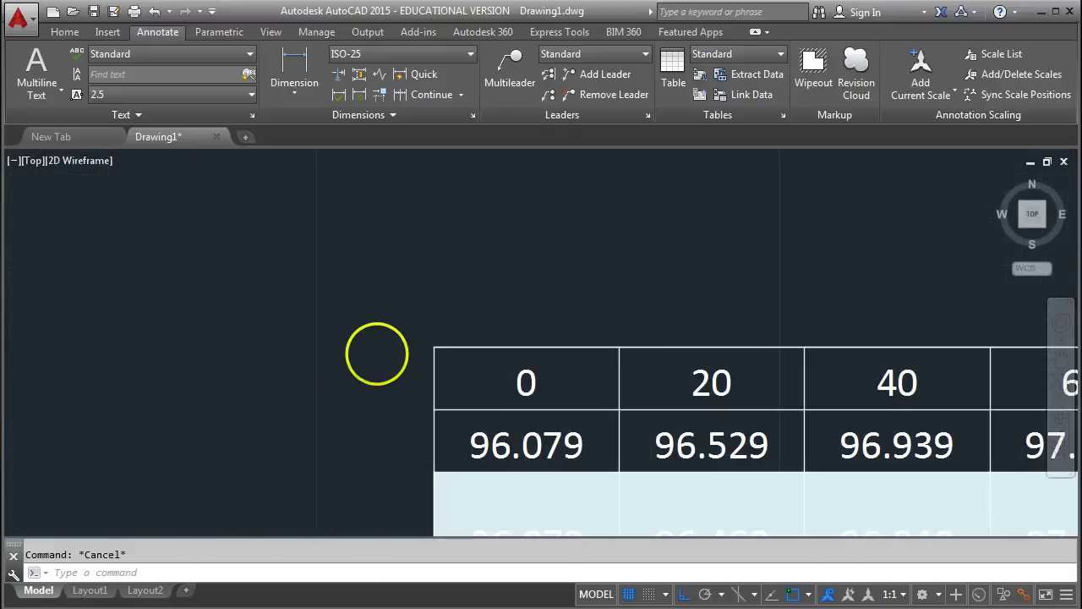
scroll(491, 361, up, 2)
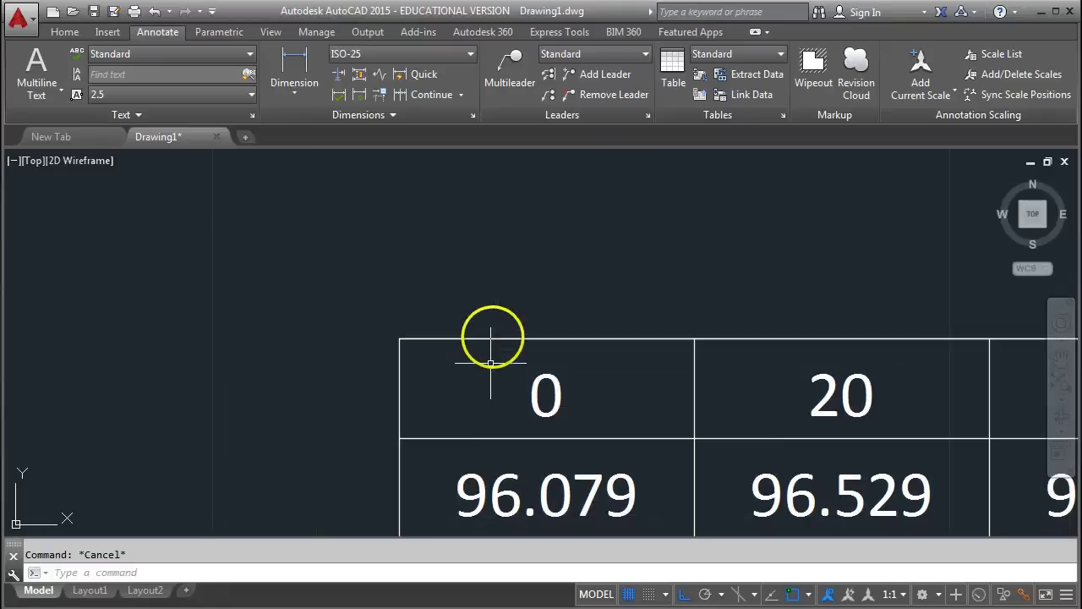
click(298, 64)
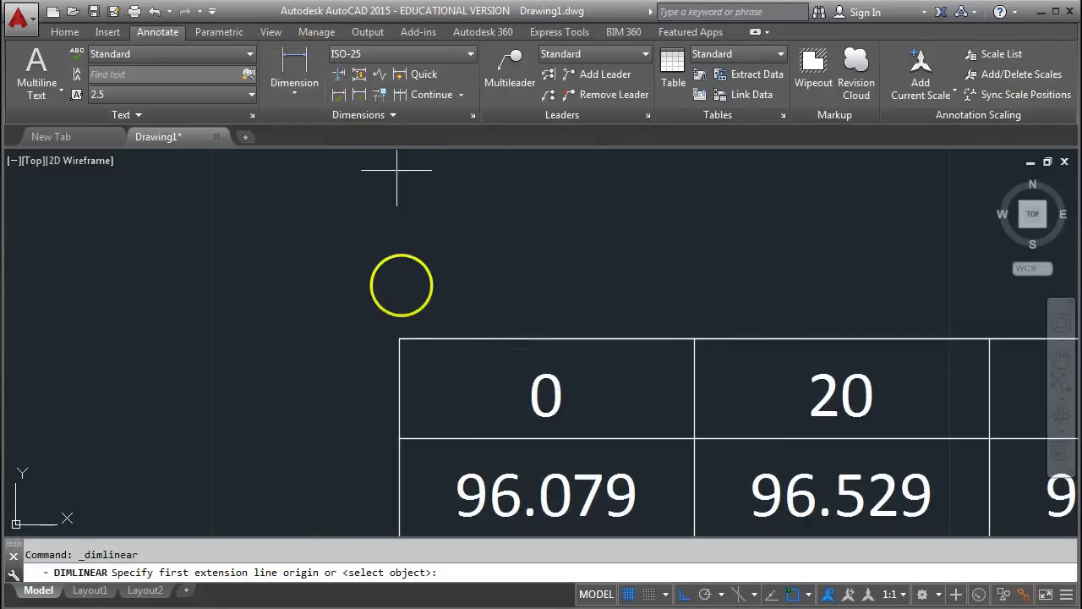
click(399, 339)
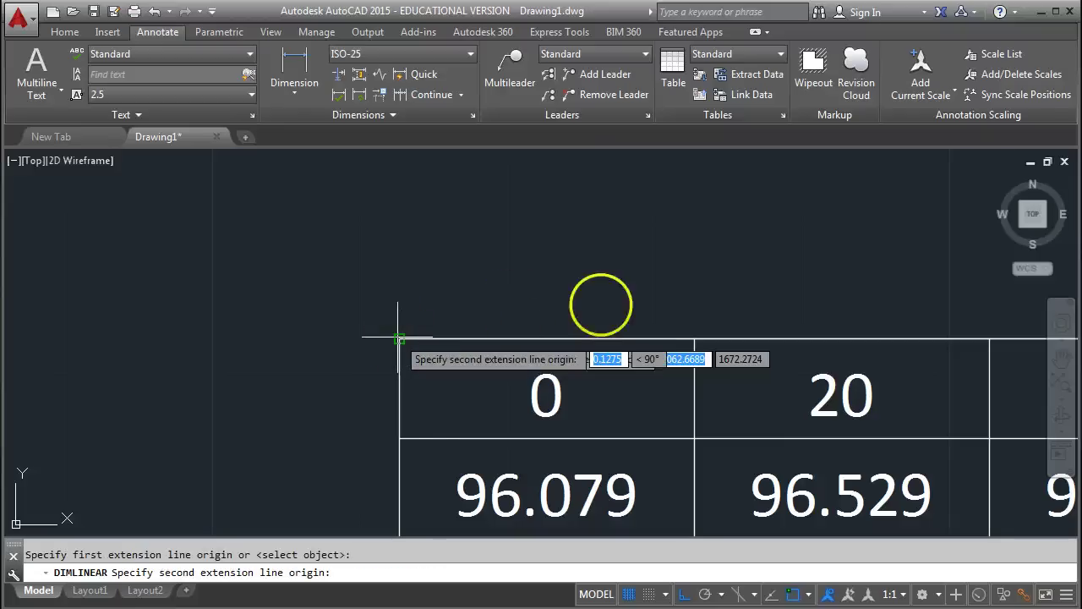
click(694, 339)
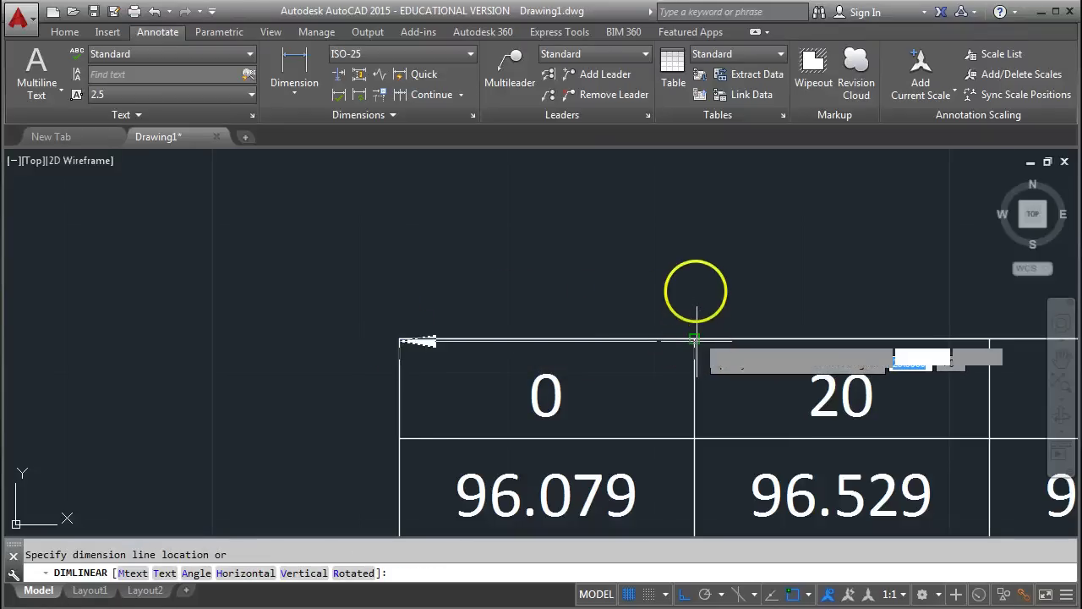
click(685, 247)
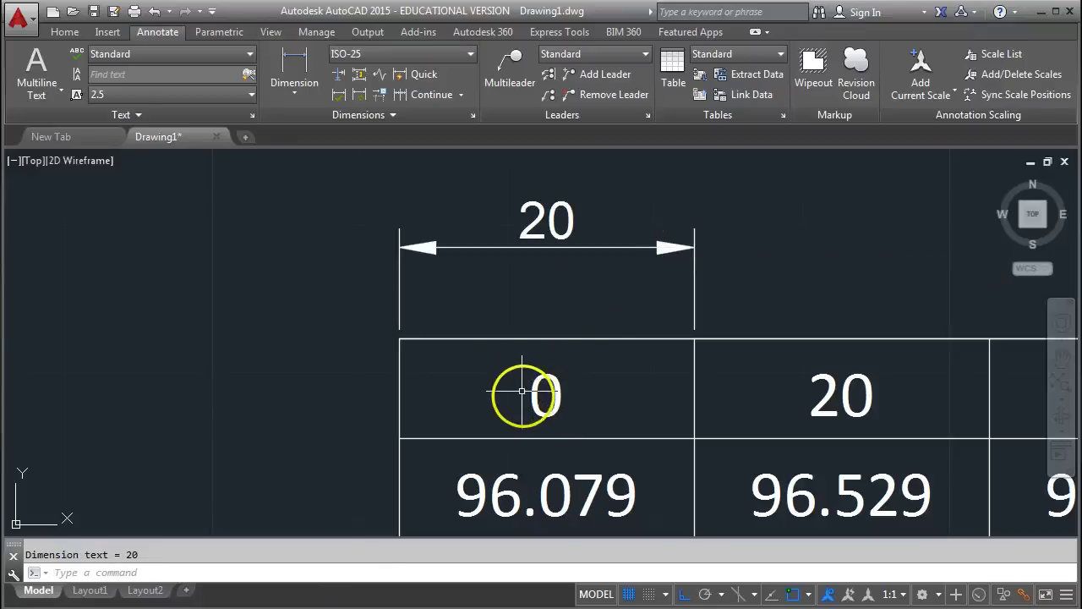
click(597, 300)
click(500, 212)
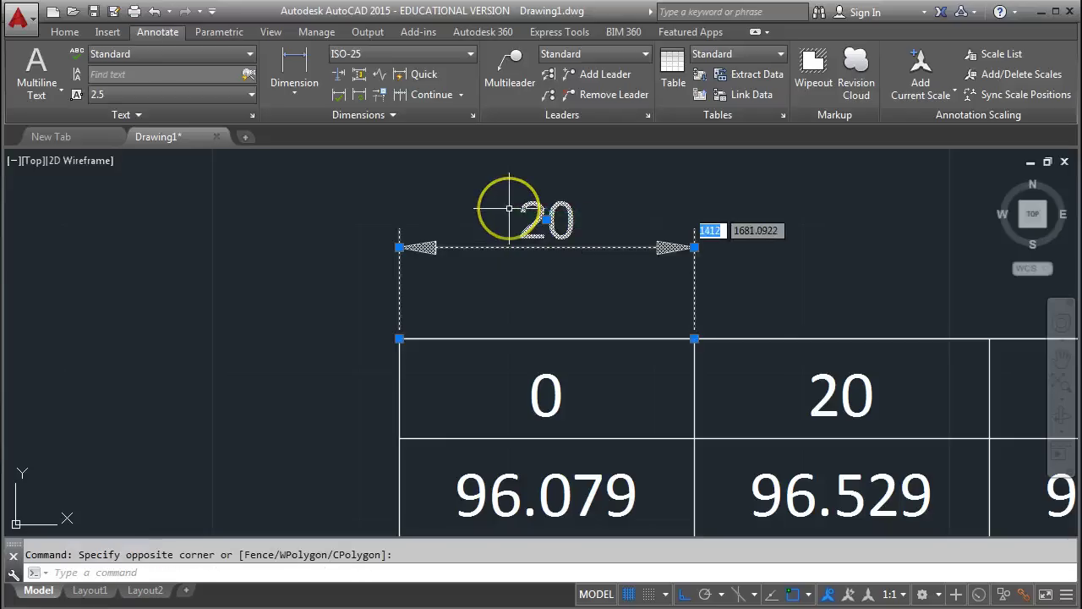
key(Delete)
scroll(507, 203, down, 5)
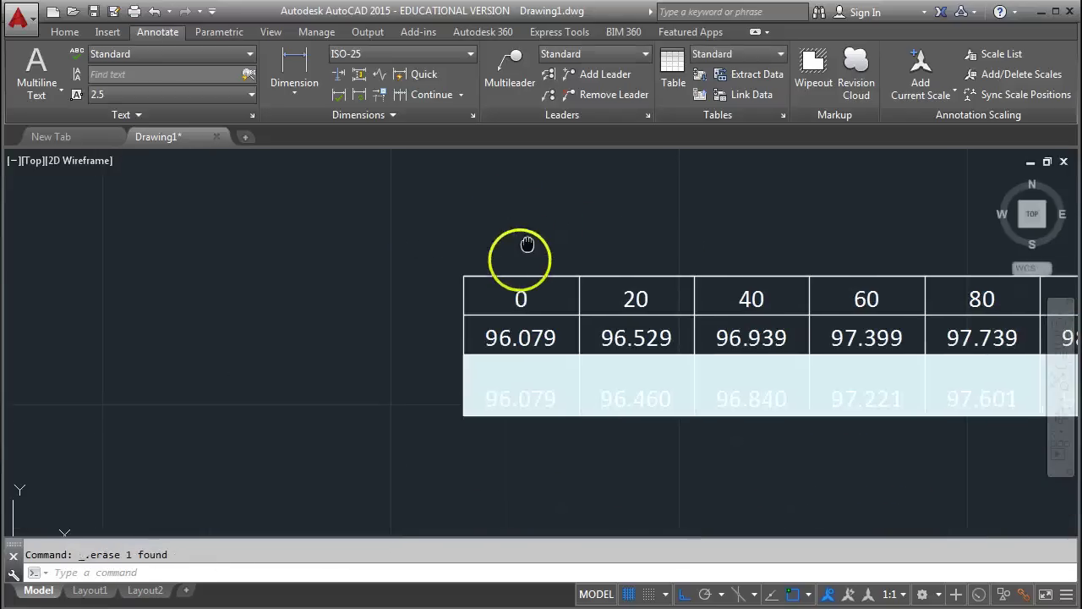
middle_drag(527, 254, 484, 357)
scroll(483, 357, up, 1)
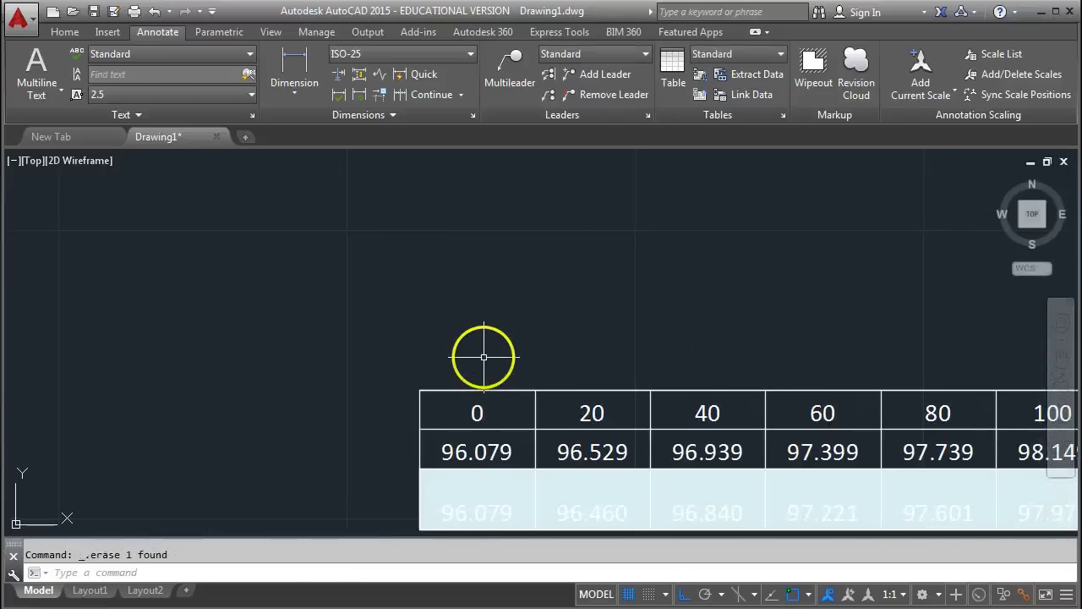
middle_drag(434, 381, 394, 381)
click(439, 389)
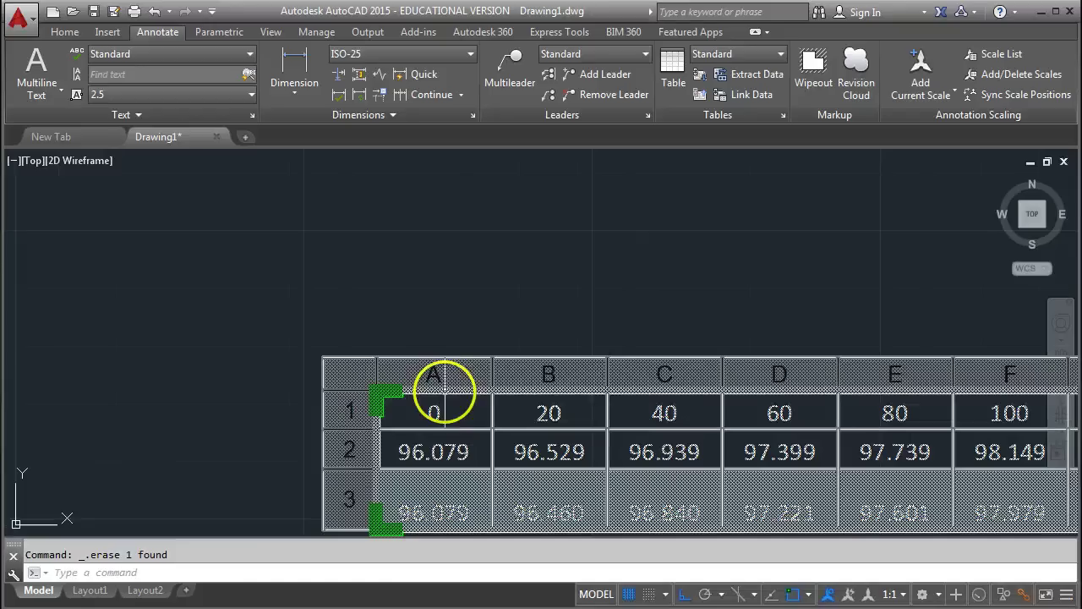
key(Escape)
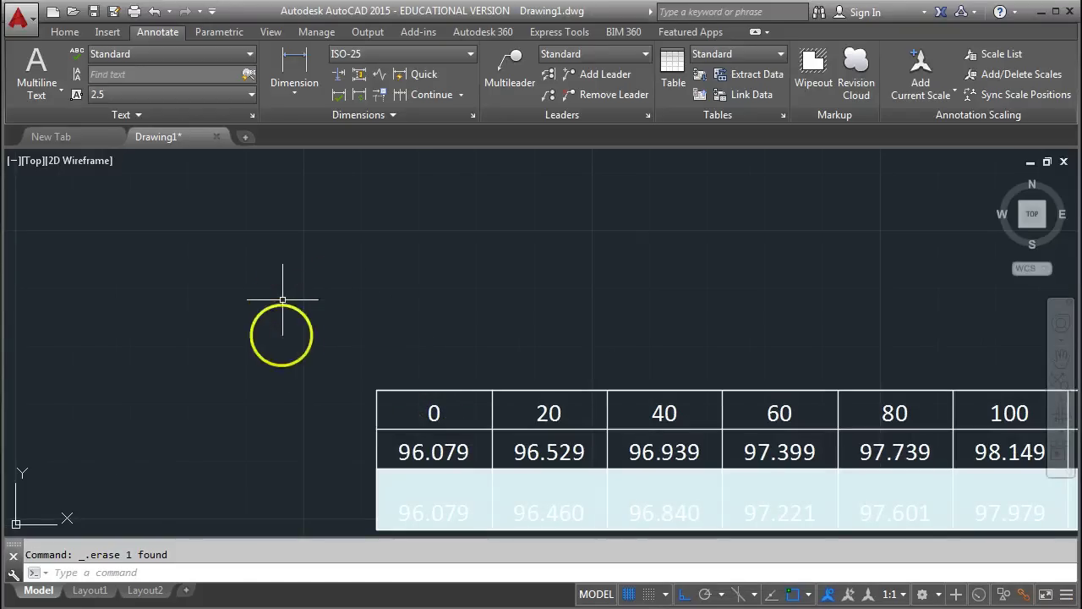
middle_drag(333, 396, 326, 386)
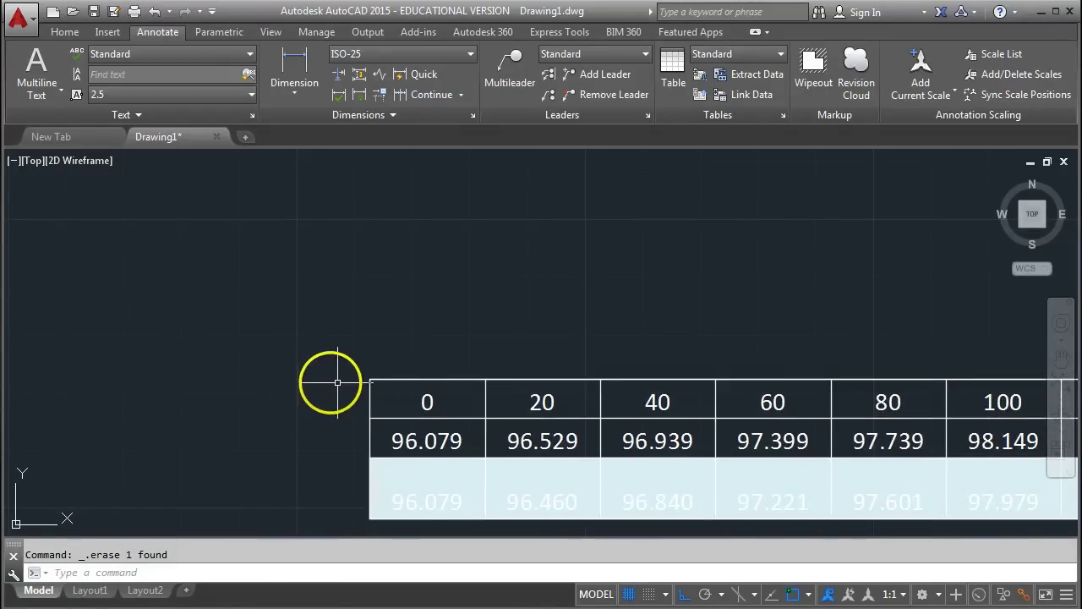
click(386, 380)
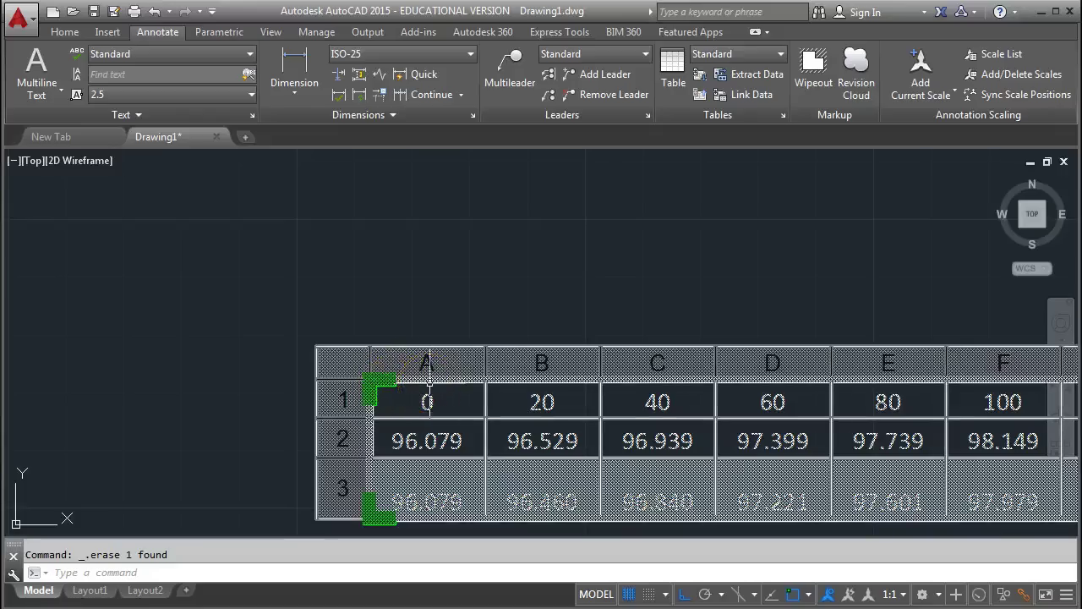
mouse_move(429, 379)
key(Escape)
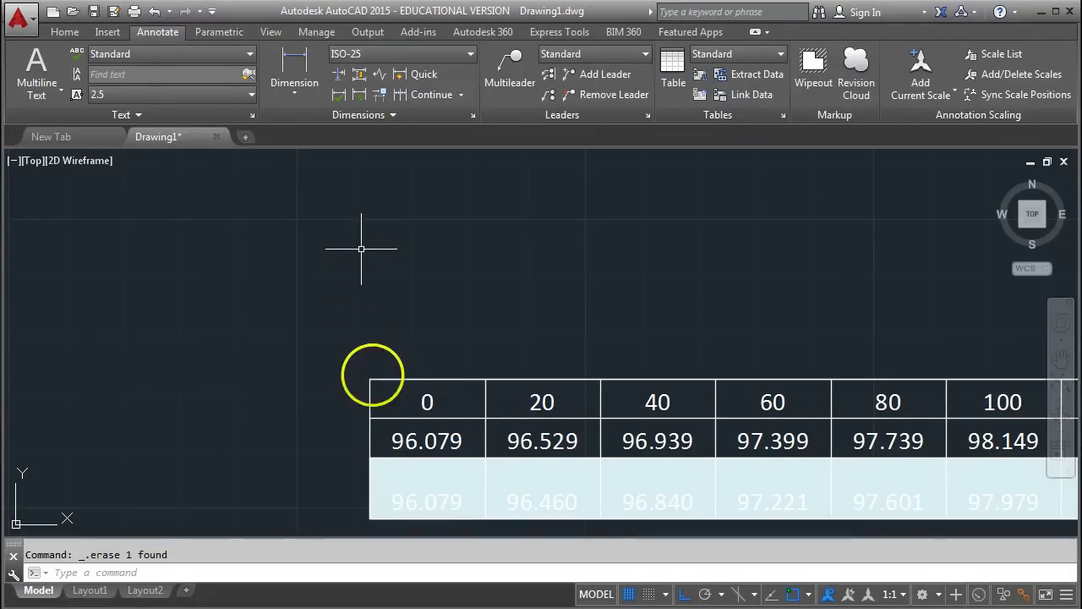
click(422, 463)
click(443, 452)
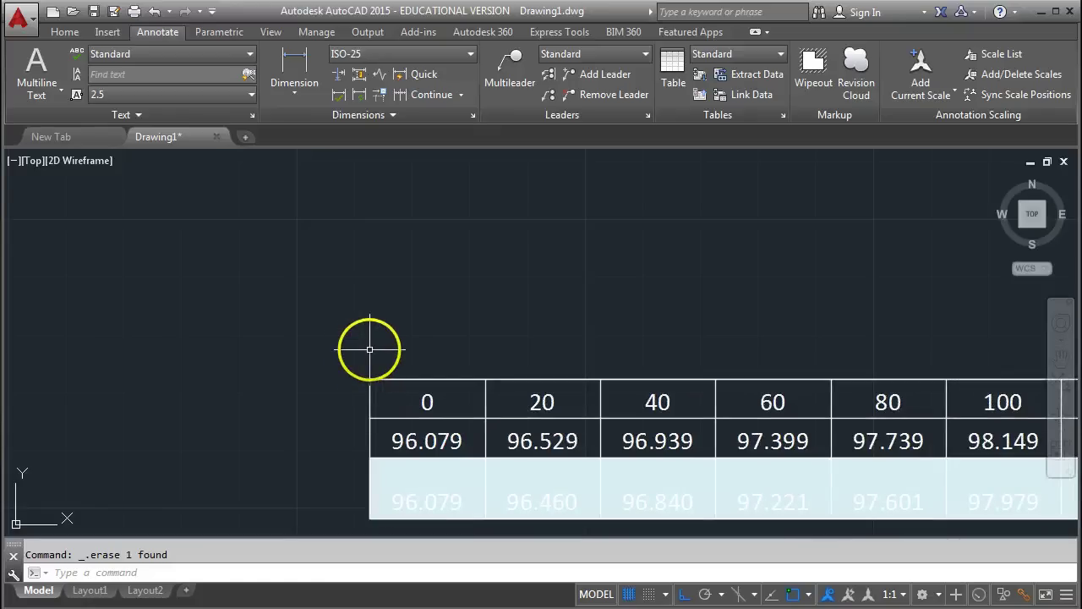
Step: Draw a 60.79-long vertical level line up from chainage 0 at the table's top-left corner
text(l)
key(Return)
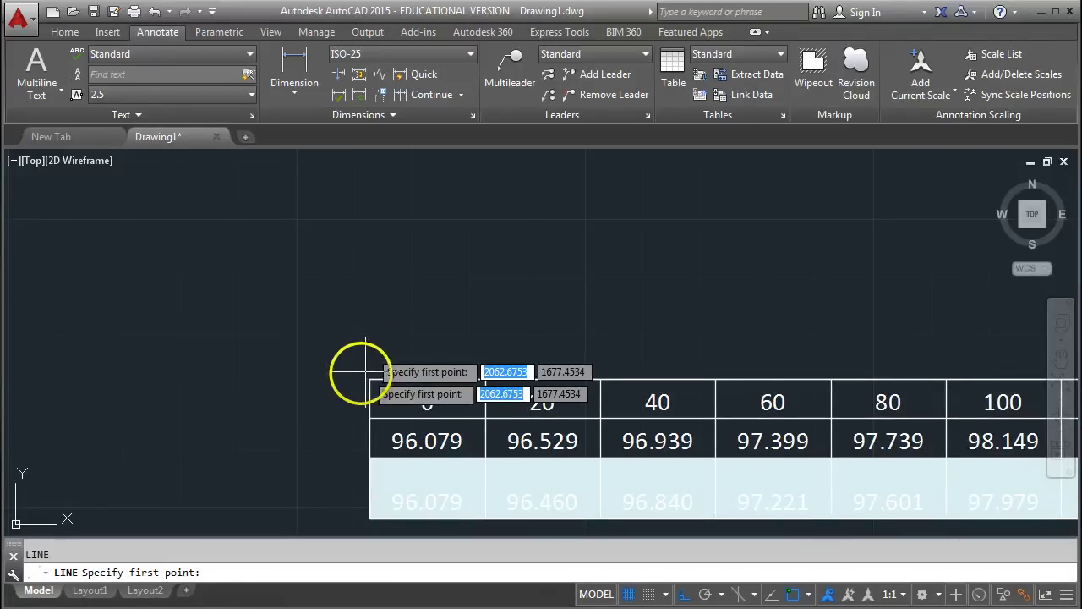
click(369, 379)
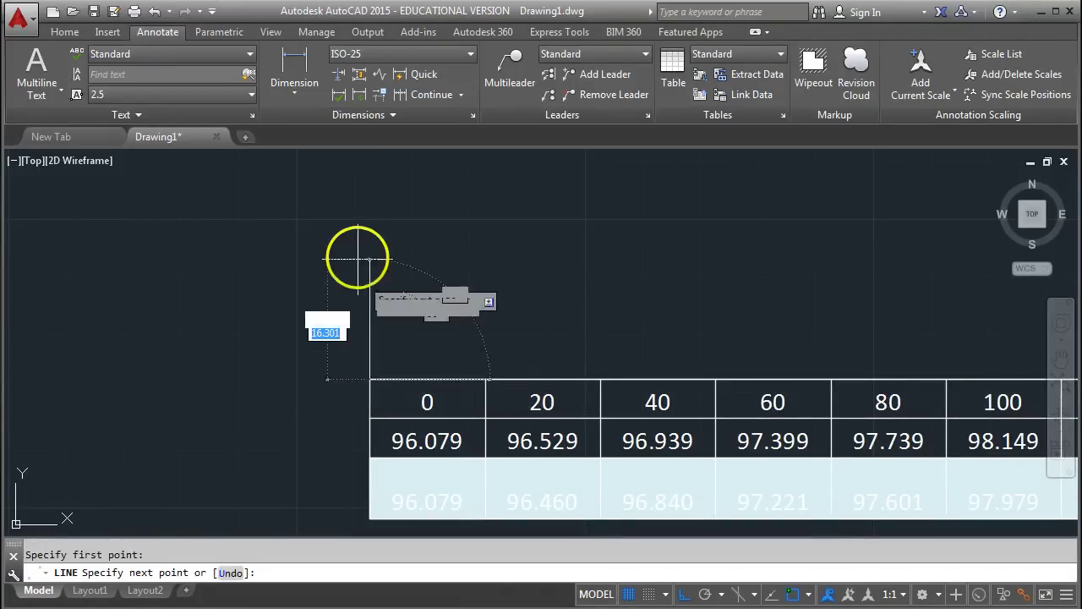
text(60)
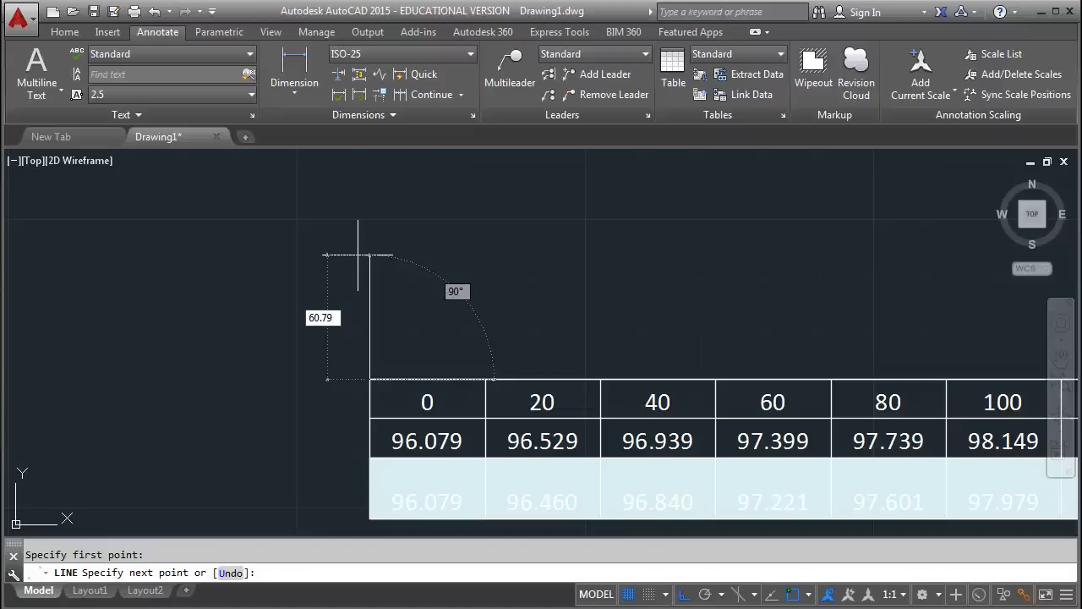
text(.79)
key(Return)
scroll(369, 254, down, 3)
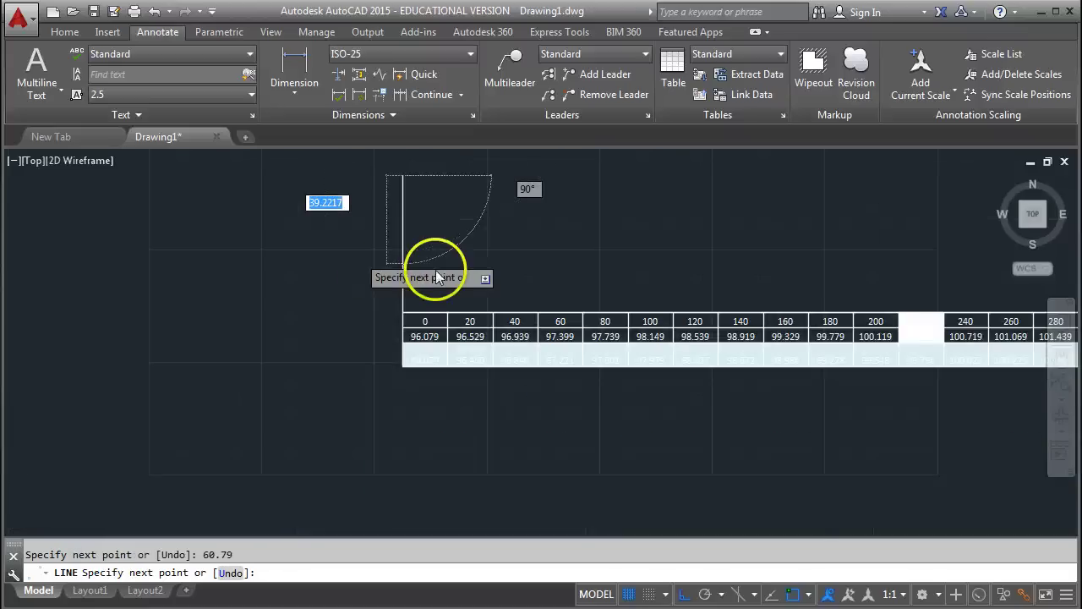
key(Escape)
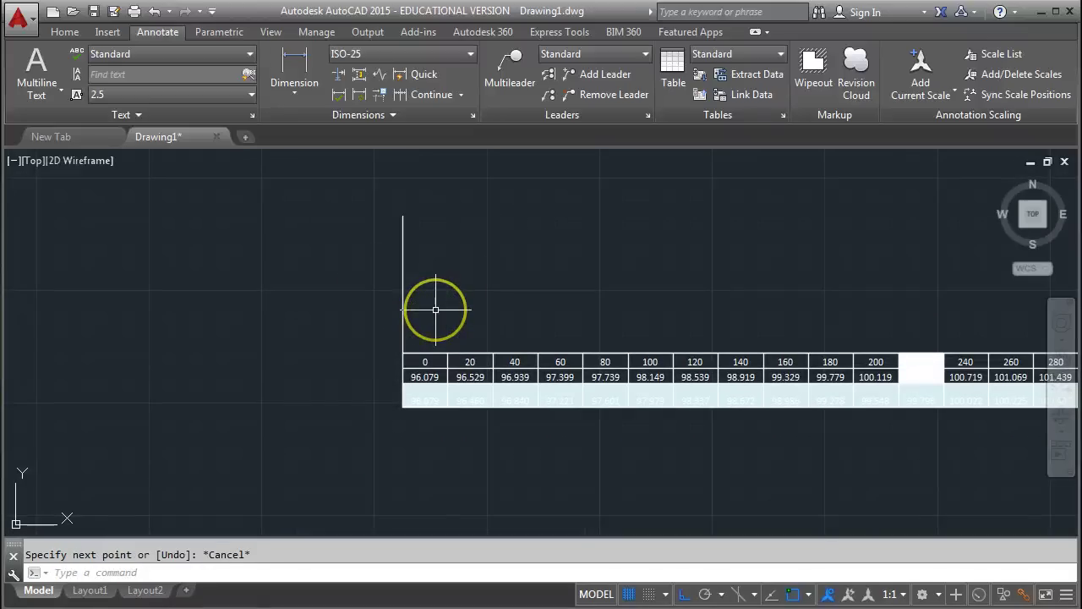
scroll(465, 352, up, 4)
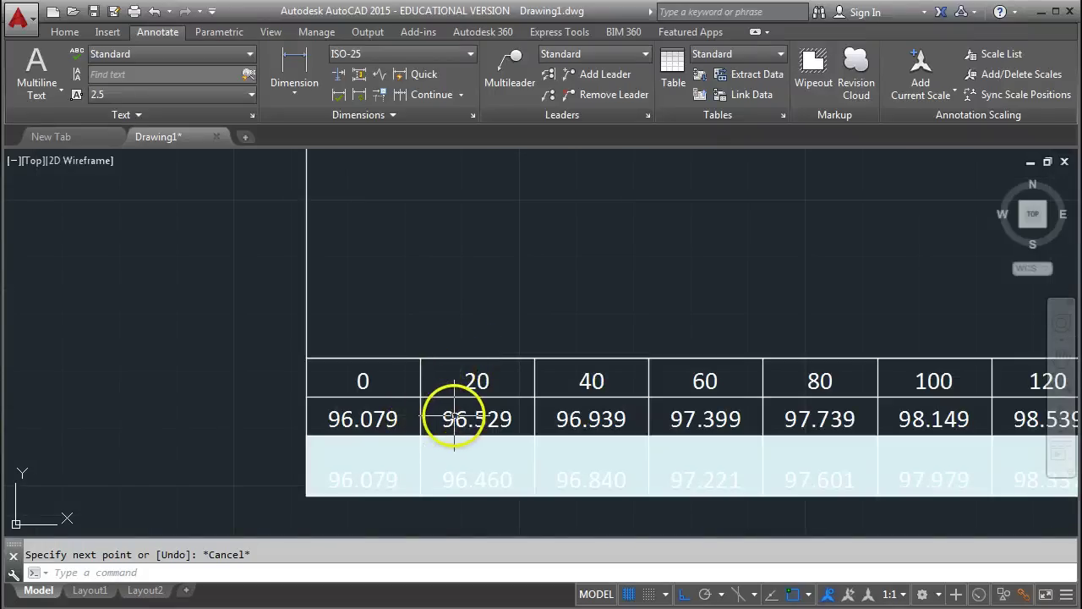
Step: Draw vertical level lines 65.29 long above chainage 20 and 69.39 long above chainage 40
click(427, 359)
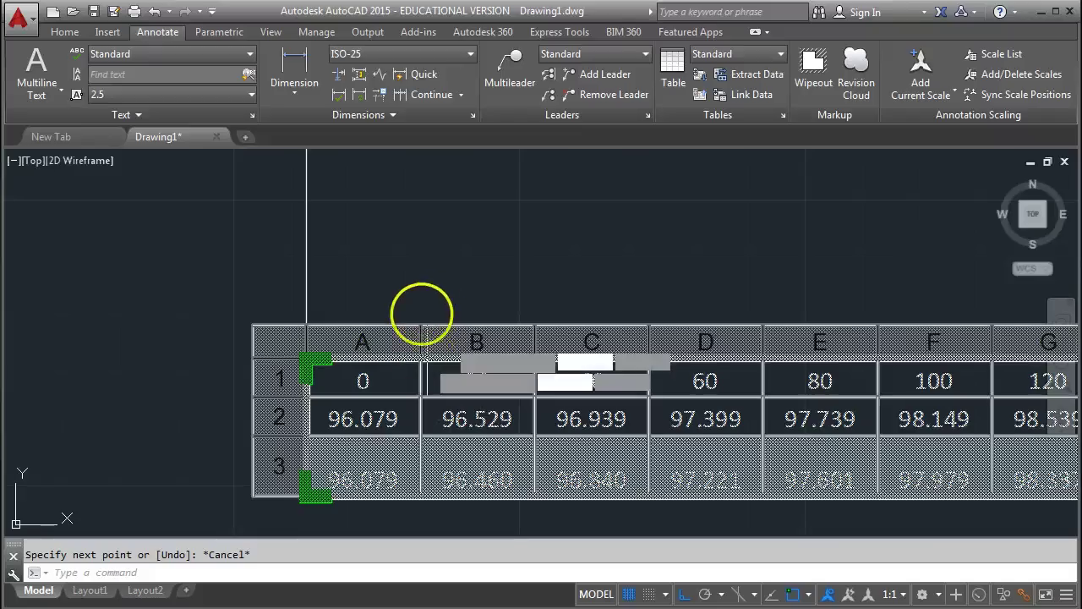
key(Return)
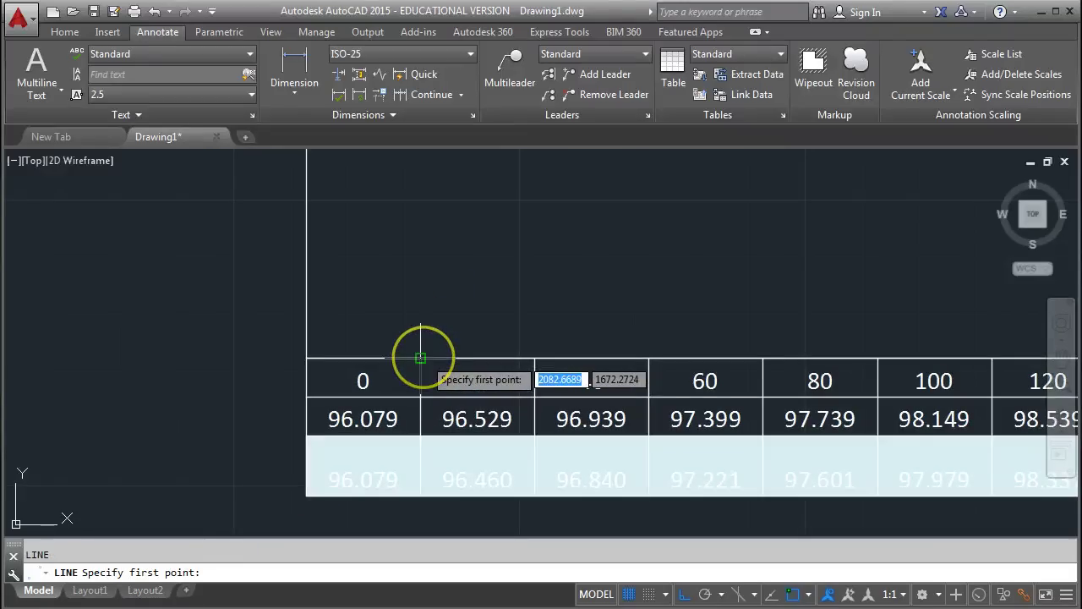
click(420, 359)
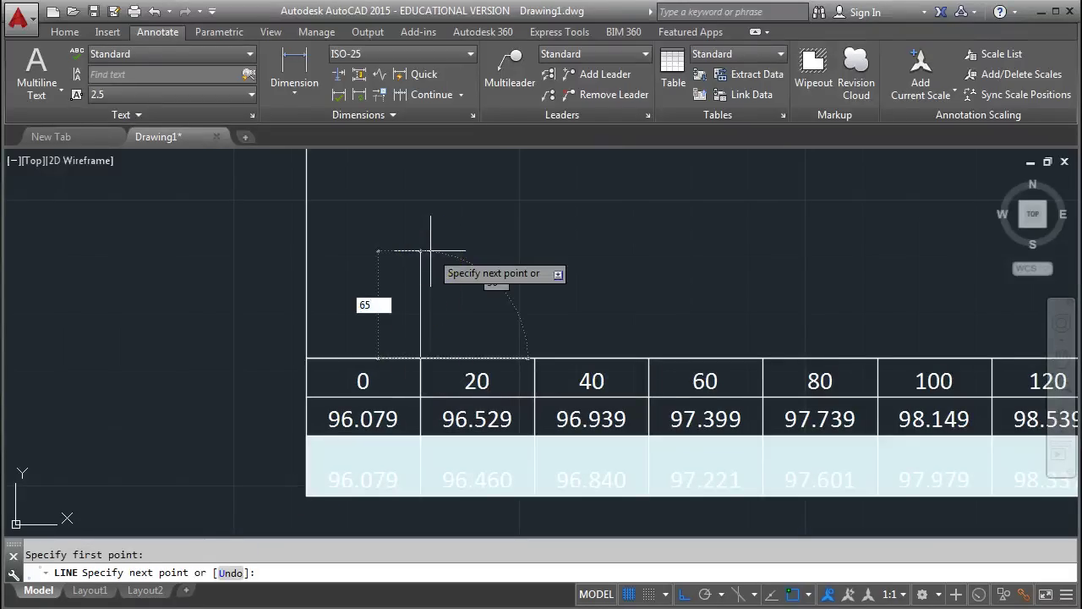
text(65.29)
key(Return)
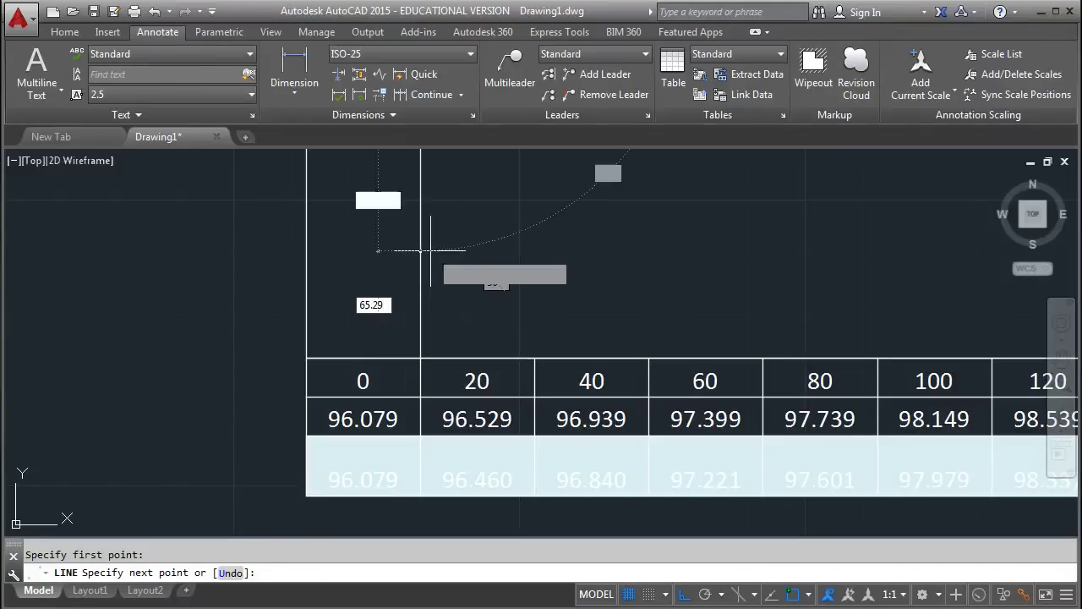
key(Return)
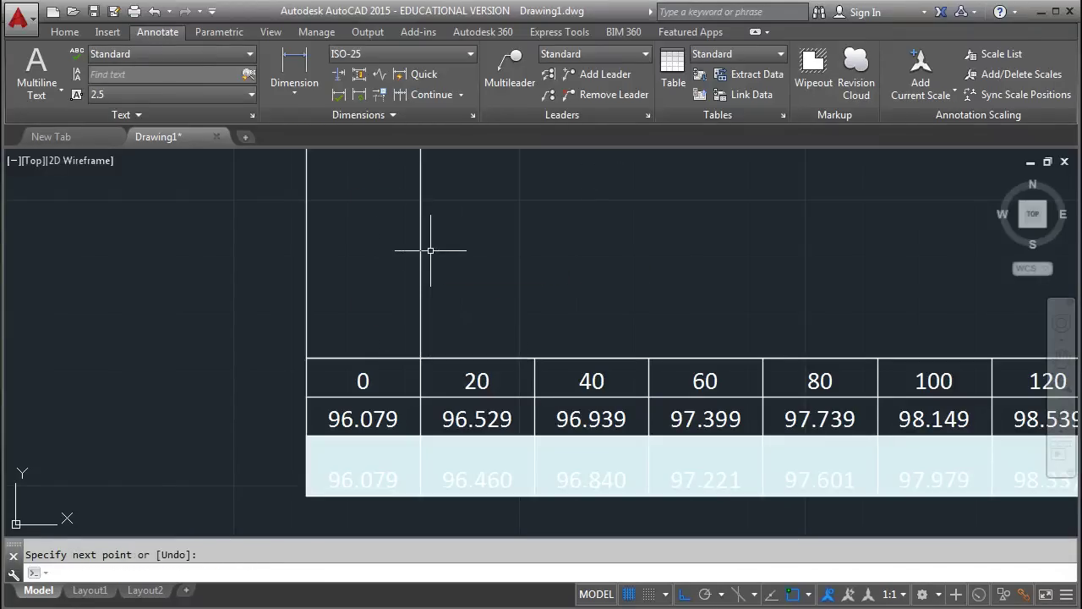
key(Return)
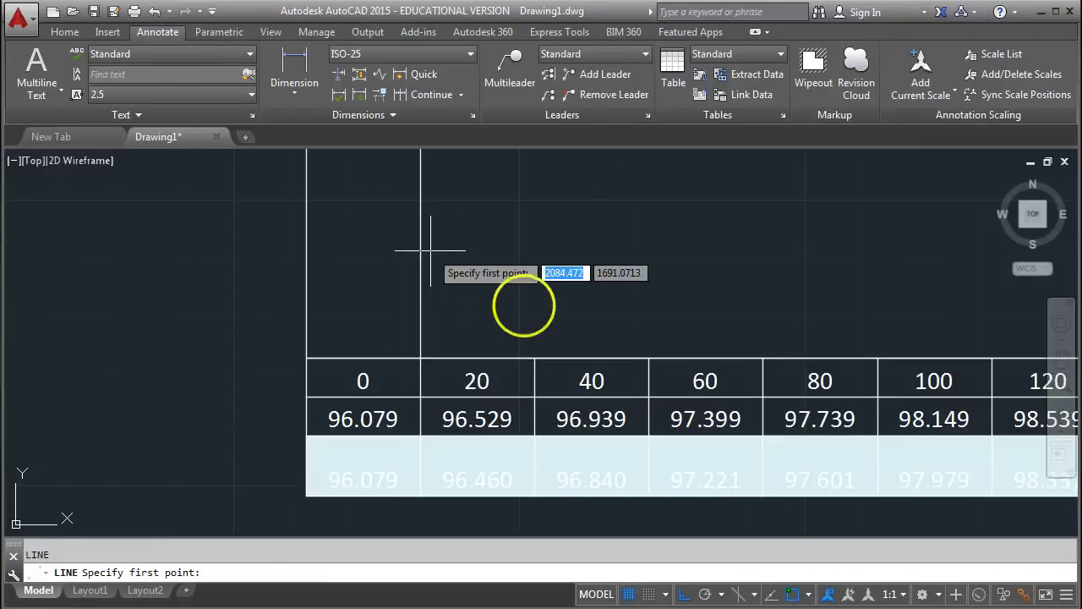
click(534, 358)
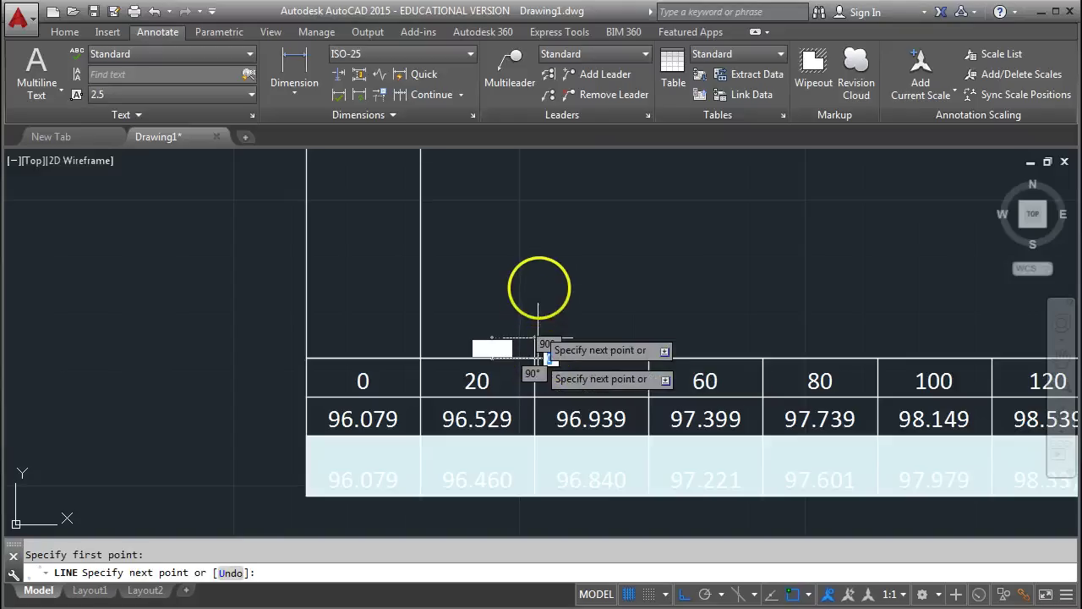
text(69)
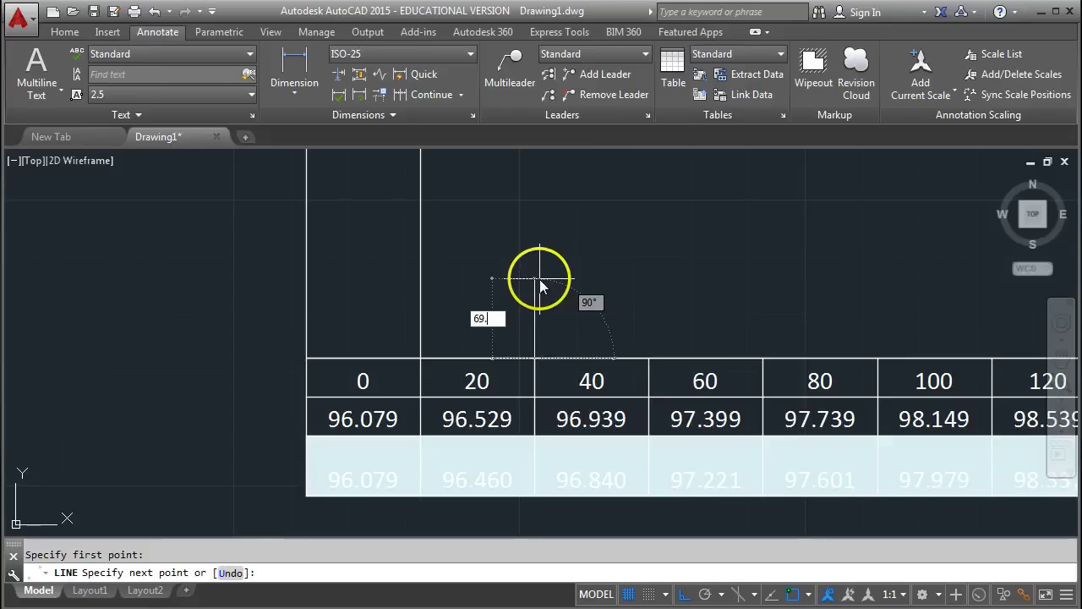
text(.39)
key(Return)
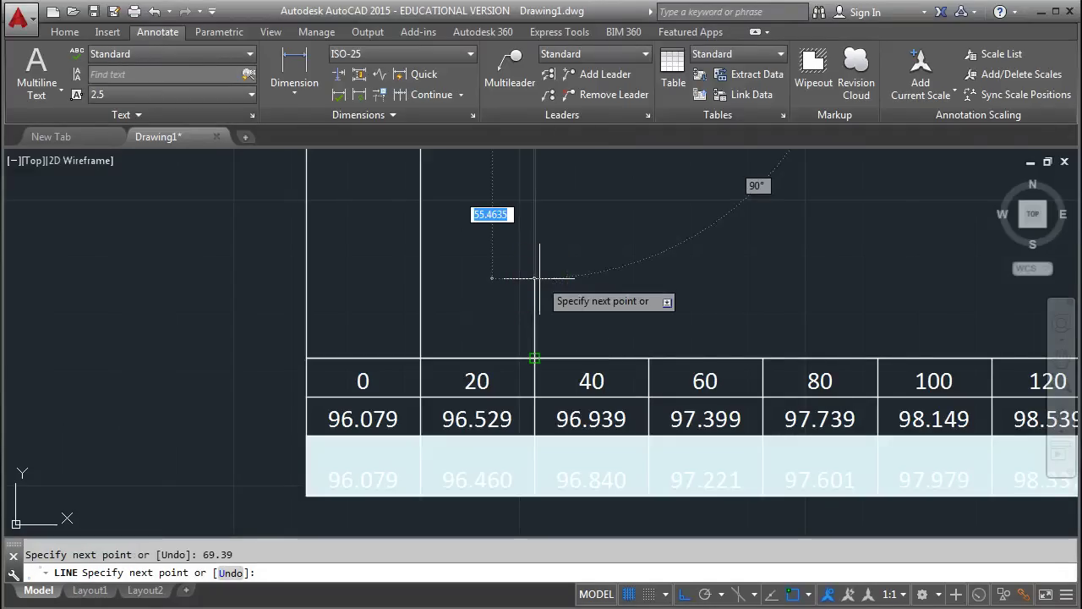
key(Escape)
scroll(541, 256, down, 4)
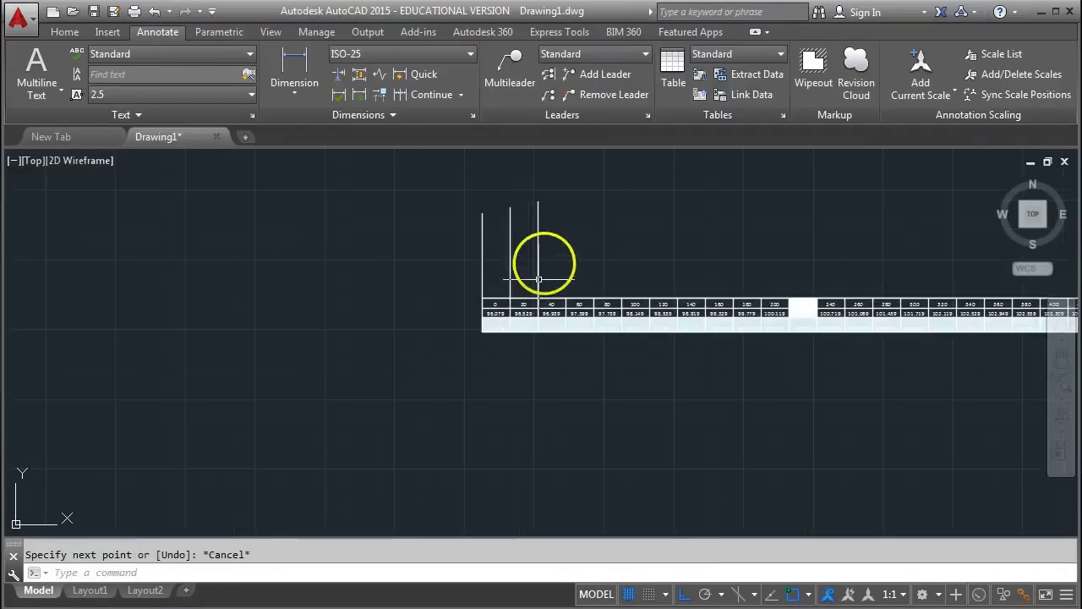
scroll(552, 297, up, 4)
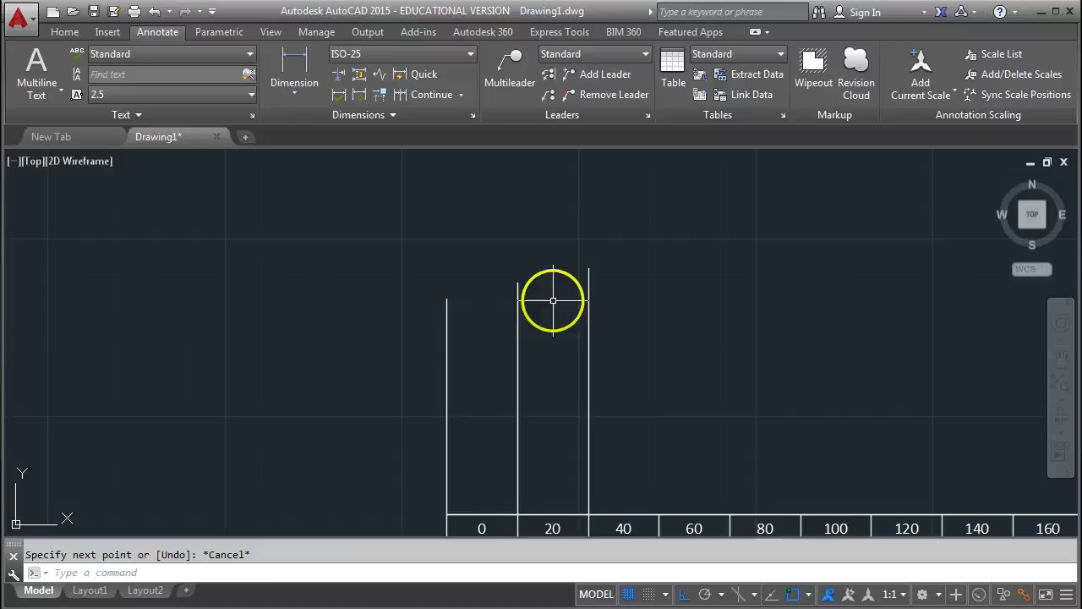
Step: Connect the top endpoints of the chainage 0, 20 and 40 level lines with one sloping line
middle_drag(448, 321, 468, 326)
key(Escape)
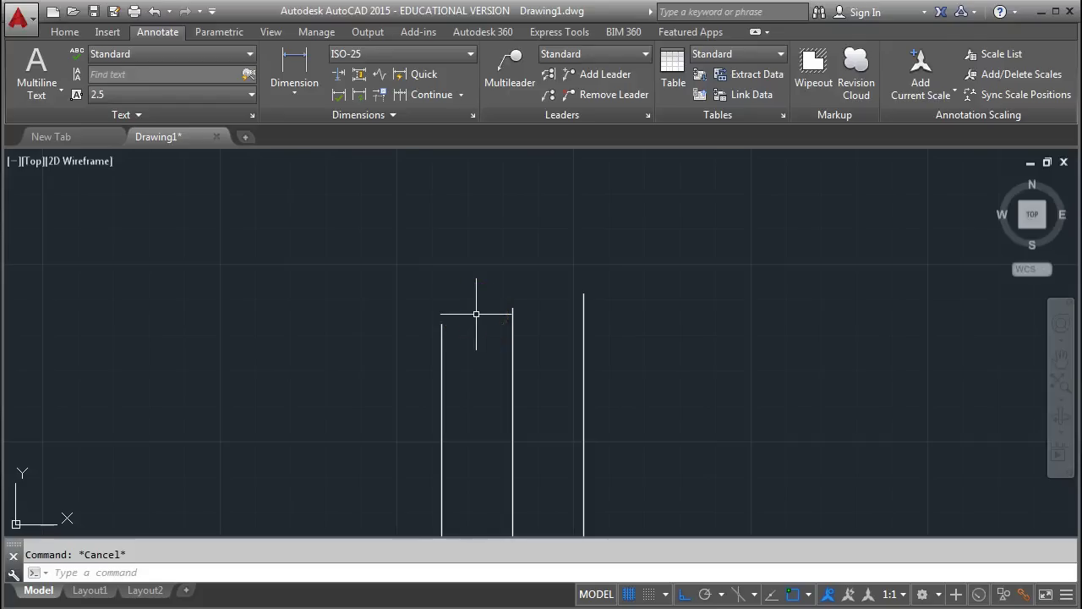
text(l)
key(Return)
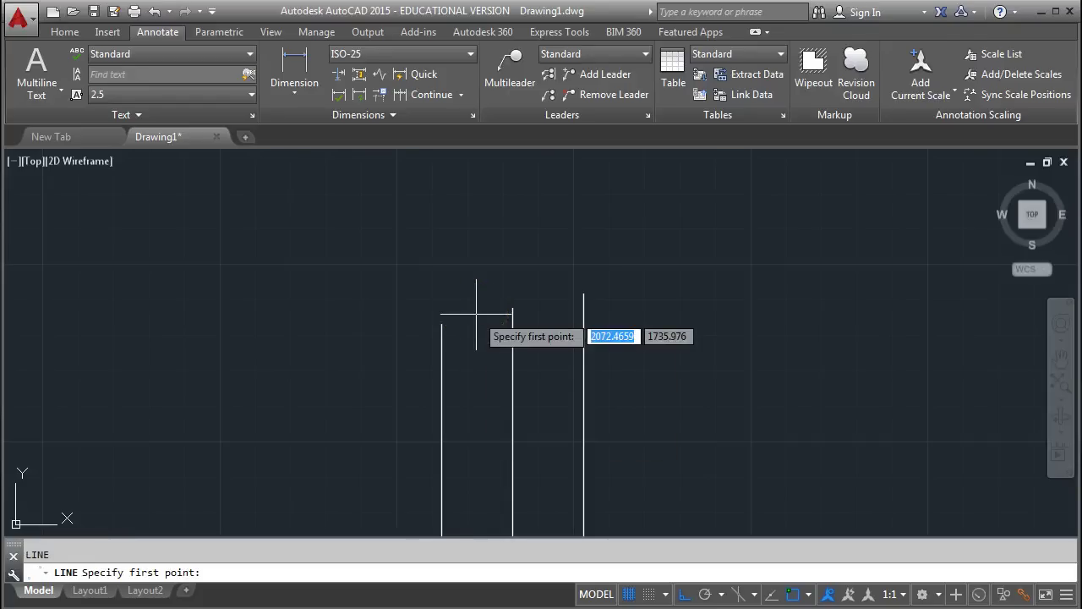
click(441, 323)
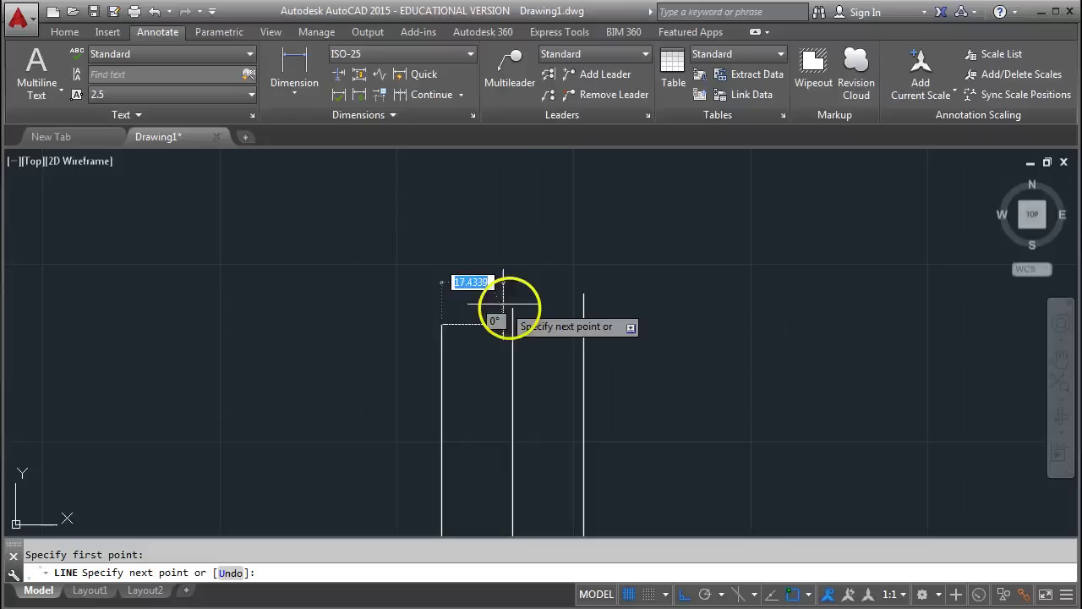
click(512, 310)
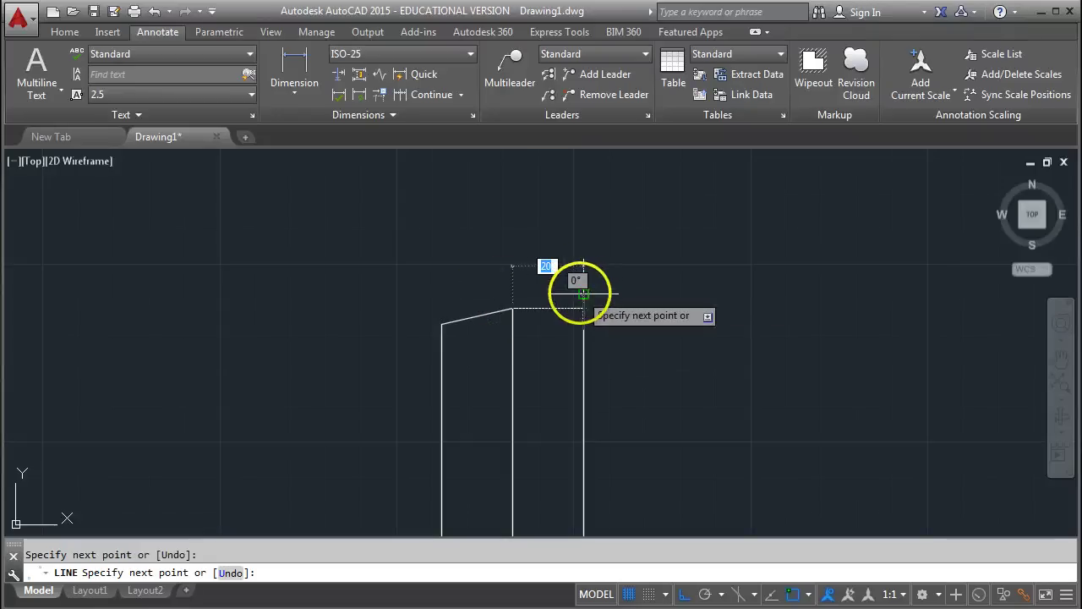
click(584, 295)
key(Escape)
scroll(621, 290, down, 2)
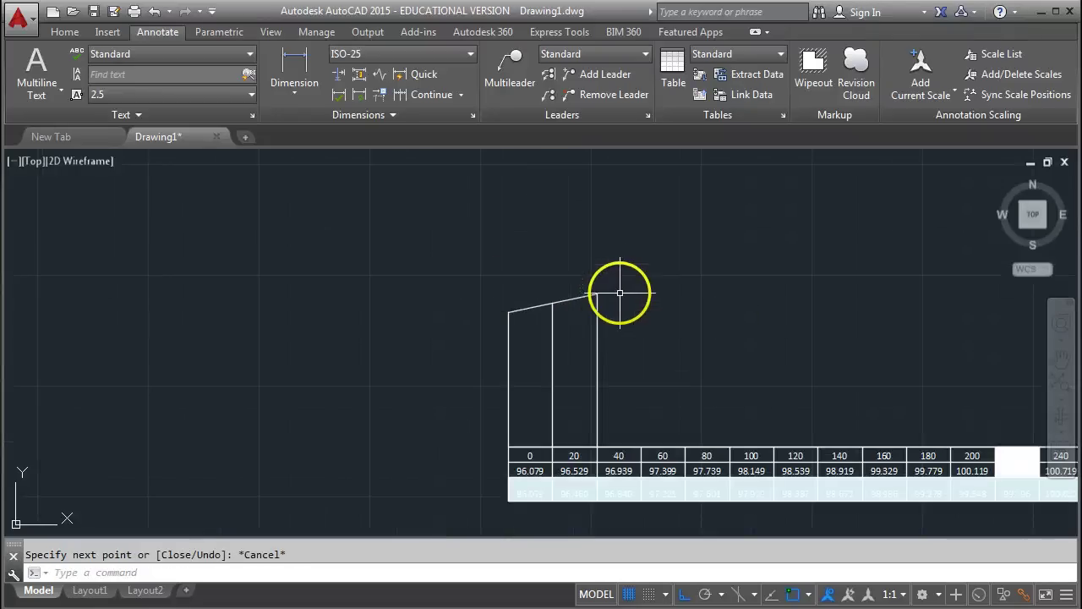
middle_drag(621, 343, 527, 343)
middle_drag(605, 360, 536, 350)
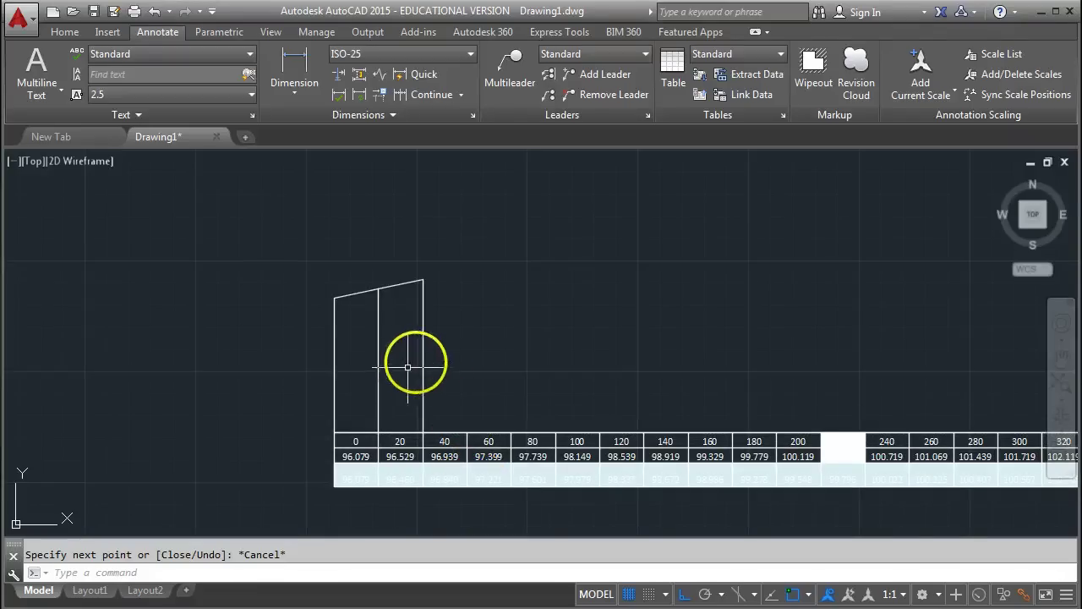
mouse_move(418, 360)
middle_down()
mouse_move(430, 357)
mouse_move(362, 355)
middle_up()
scroll(389, 356, down, 2)
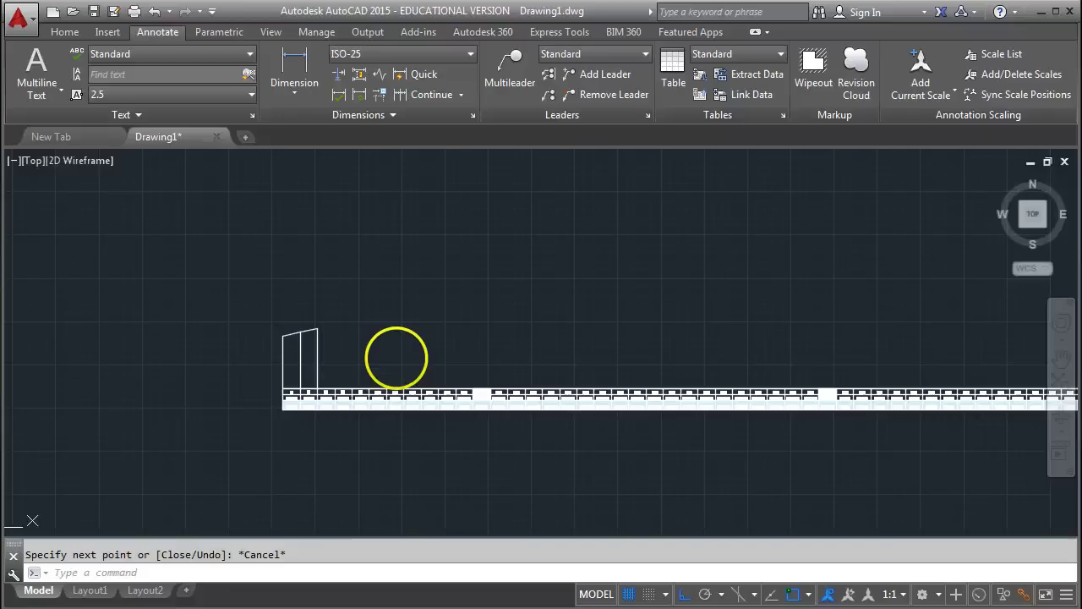